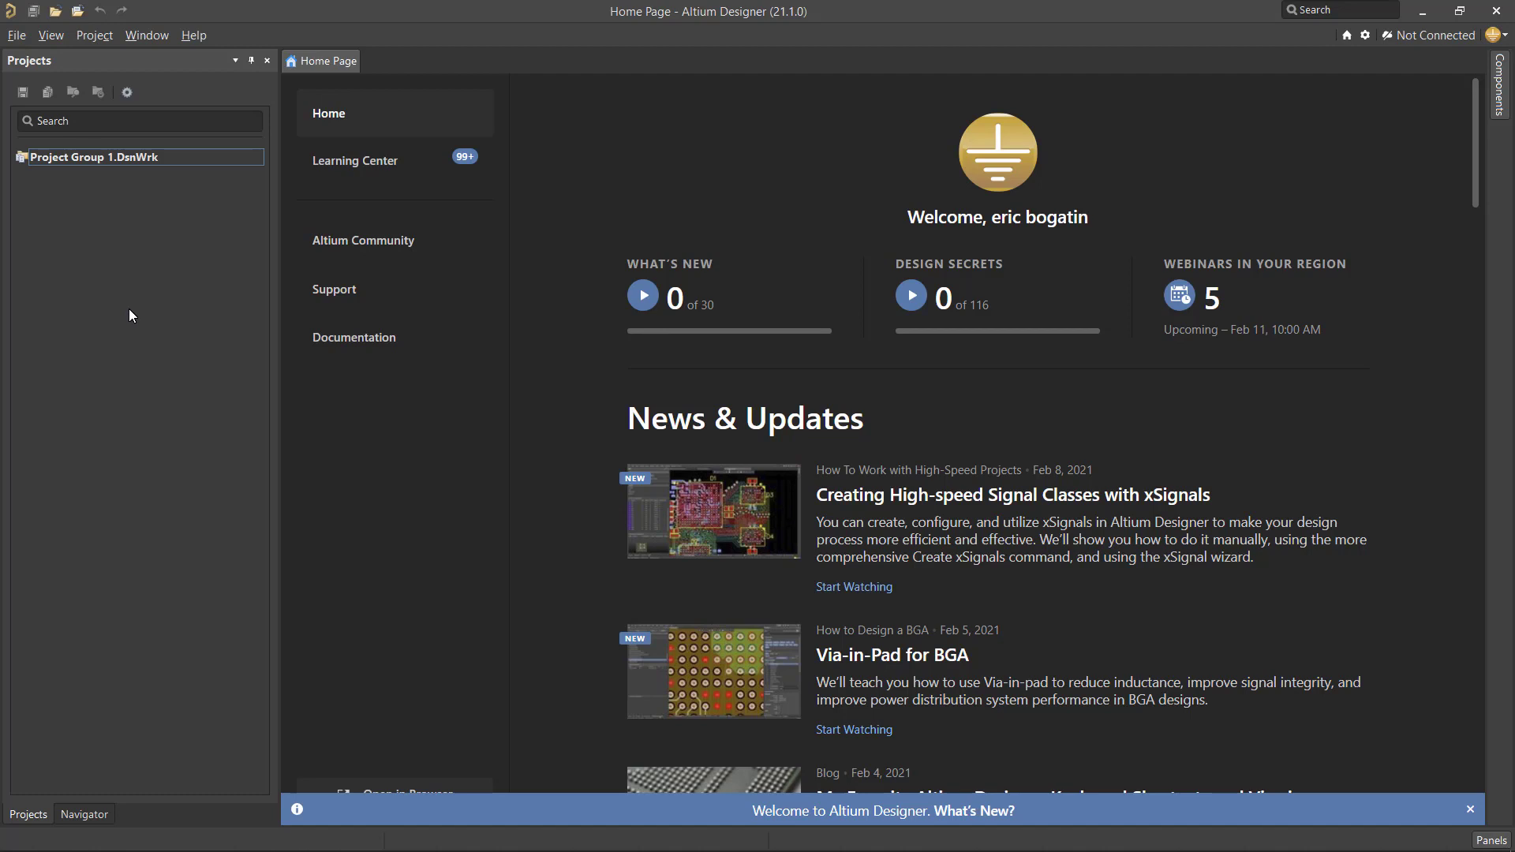
# - Create a new PCB document
pyautogui.click(19, 36)
pyautogui.moveTo(167, 54)
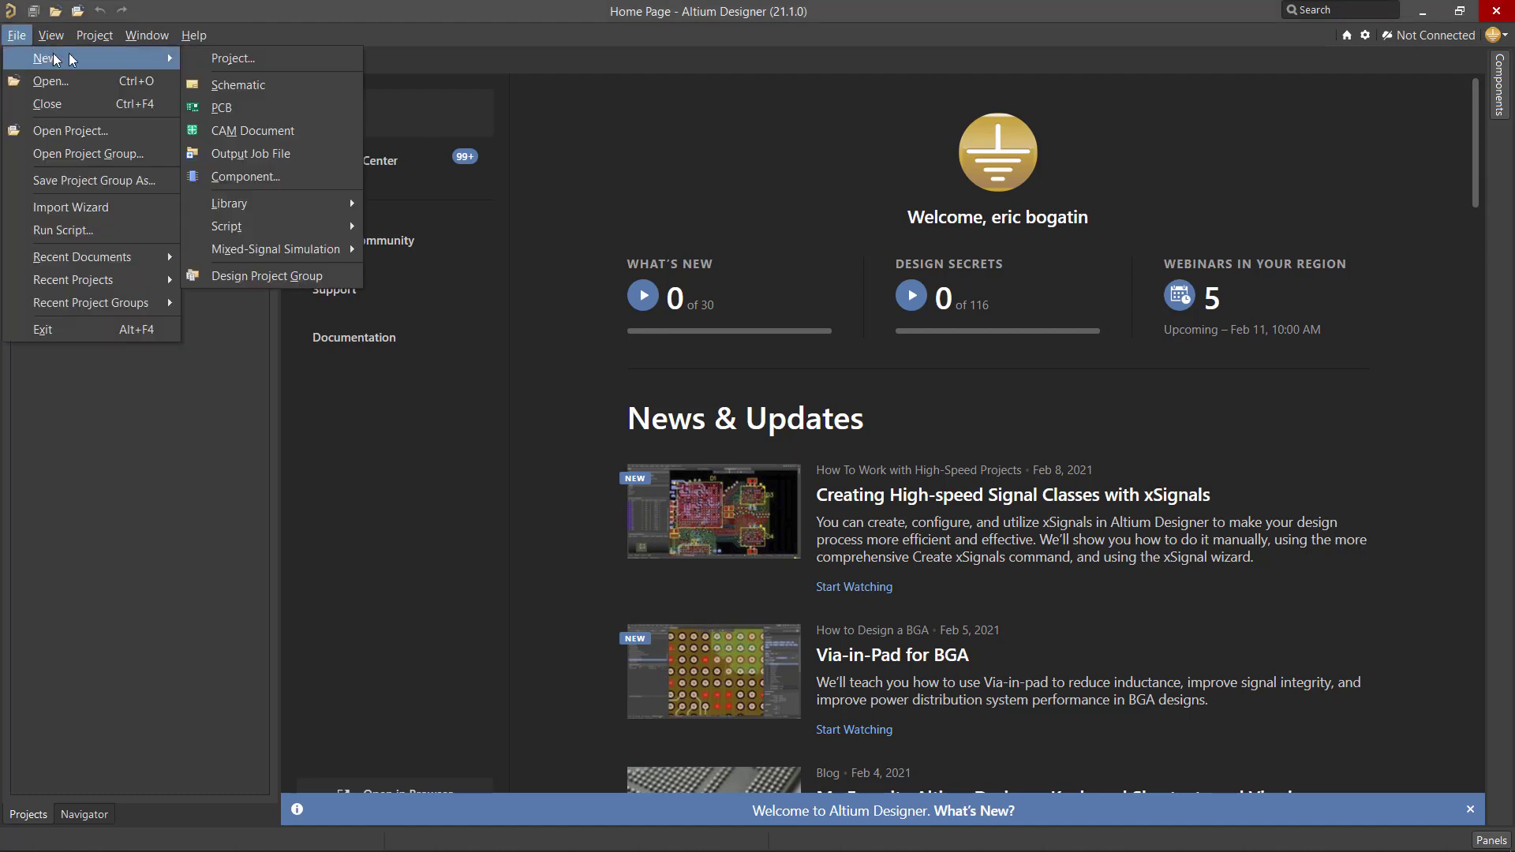
pyautogui.click(228, 106)
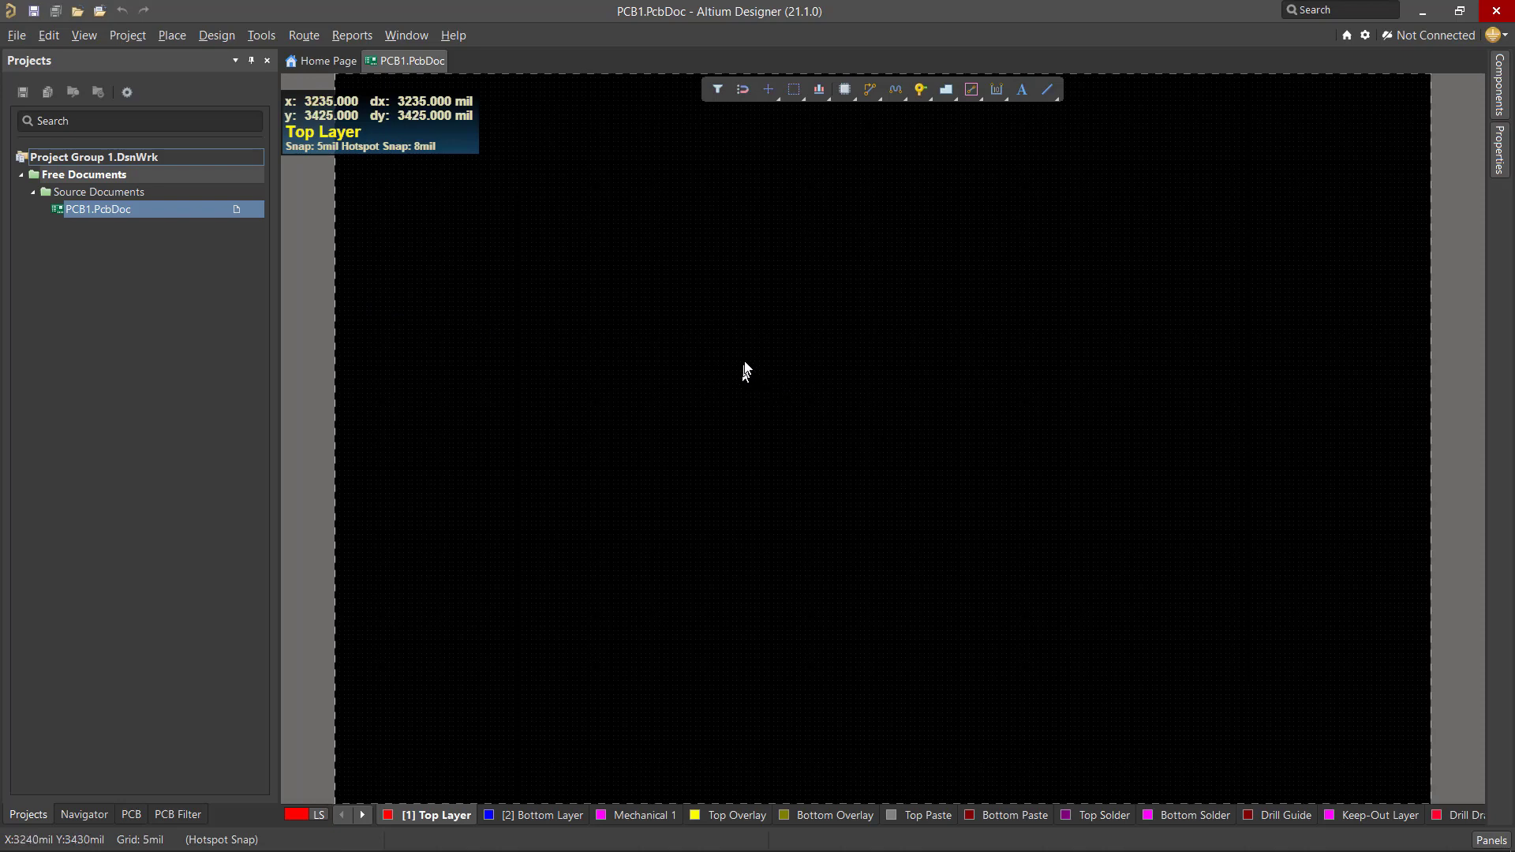
# - Set the board's snap grid to 100 mil
pyautogui.keyDown('ctrl'); pyautogui.scroll(-1, 745, 363); pyautogui.keyUp('ctrl')
pyautogui.keyDown('ctrl'); pyautogui.scroll(-1, 745, 362); pyautogui.keyUp('ctrl')
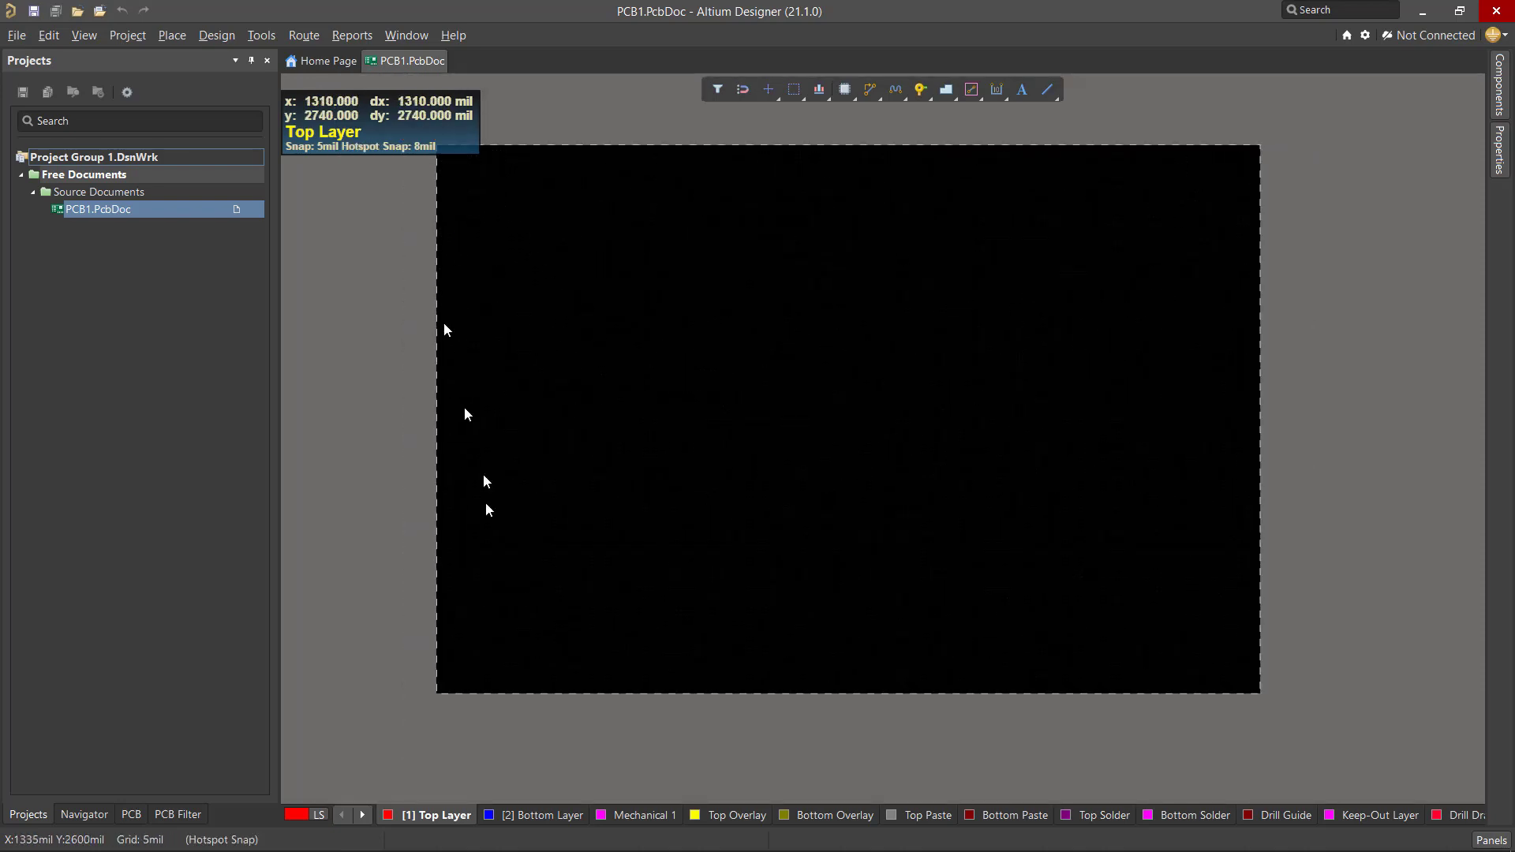
pyautogui.keyDown('ctrl'); pyautogui.scroll(-1, 766, 482); pyautogui.keyUp('ctrl')
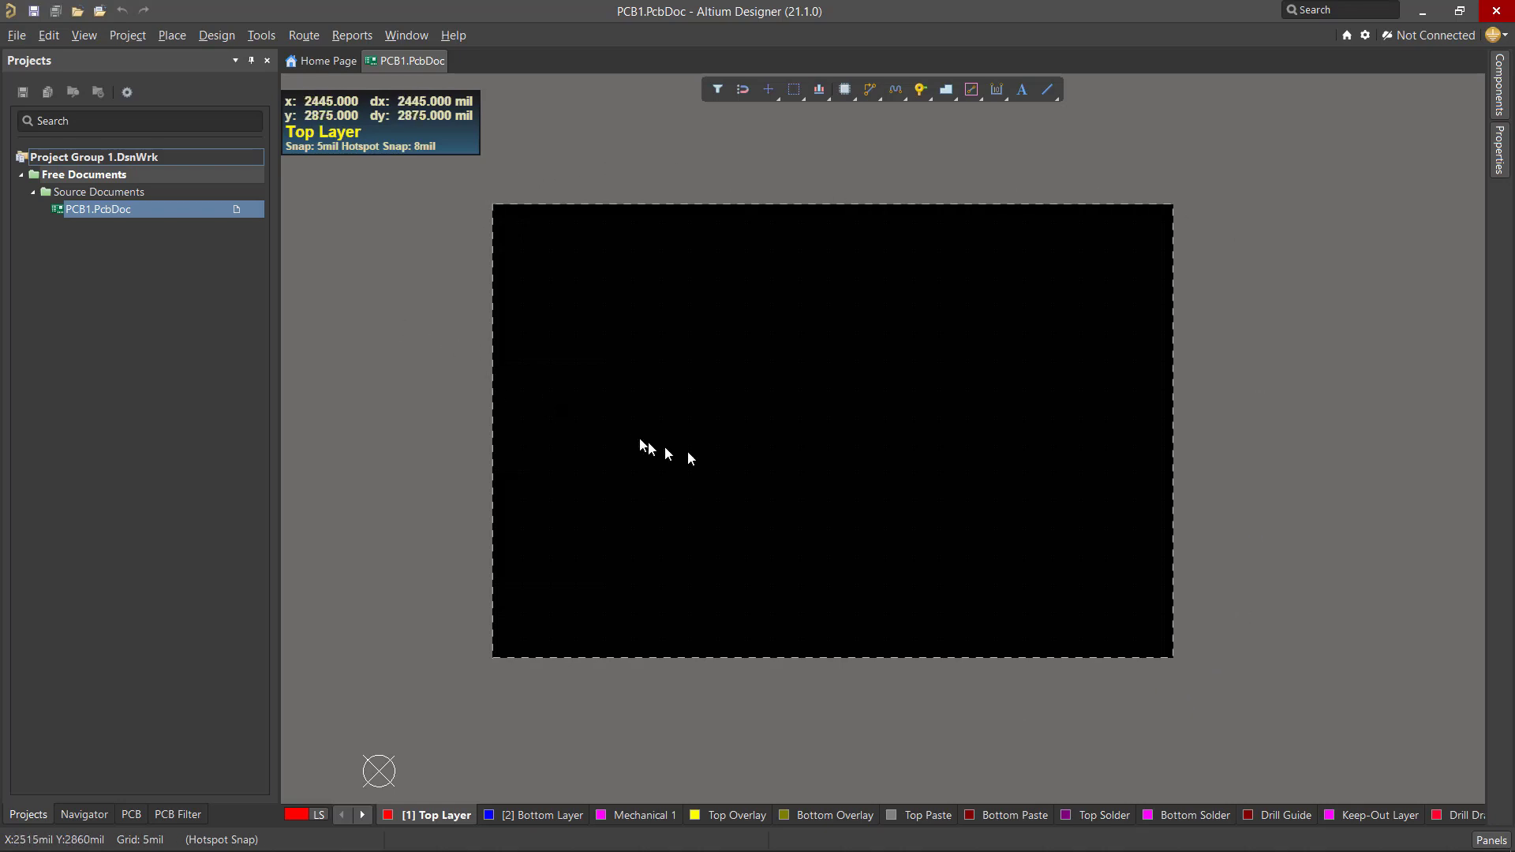
pyautogui.press('g')
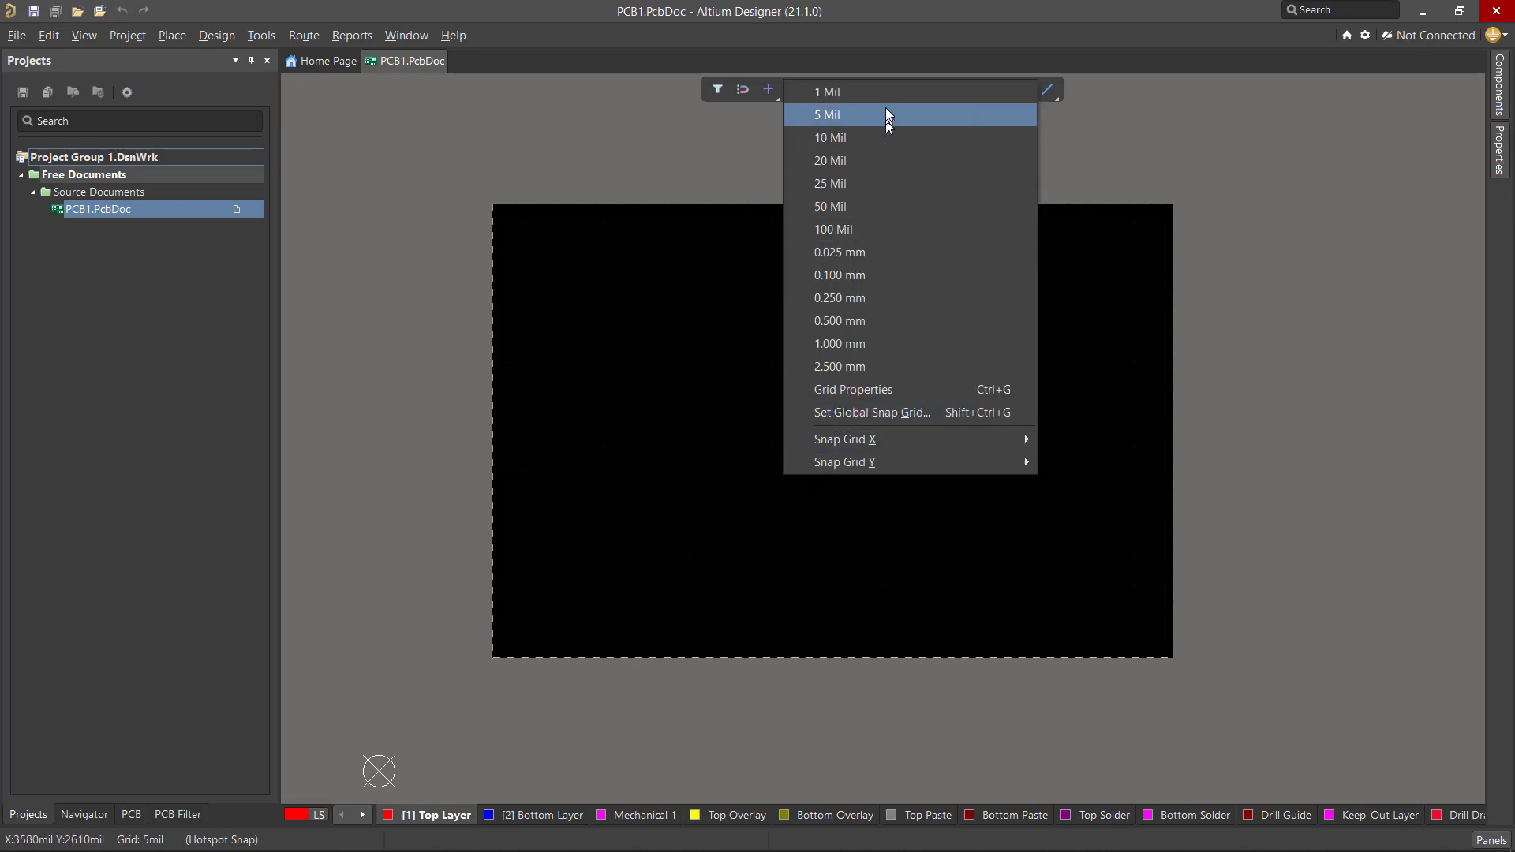
pyautogui.click(838, 228)
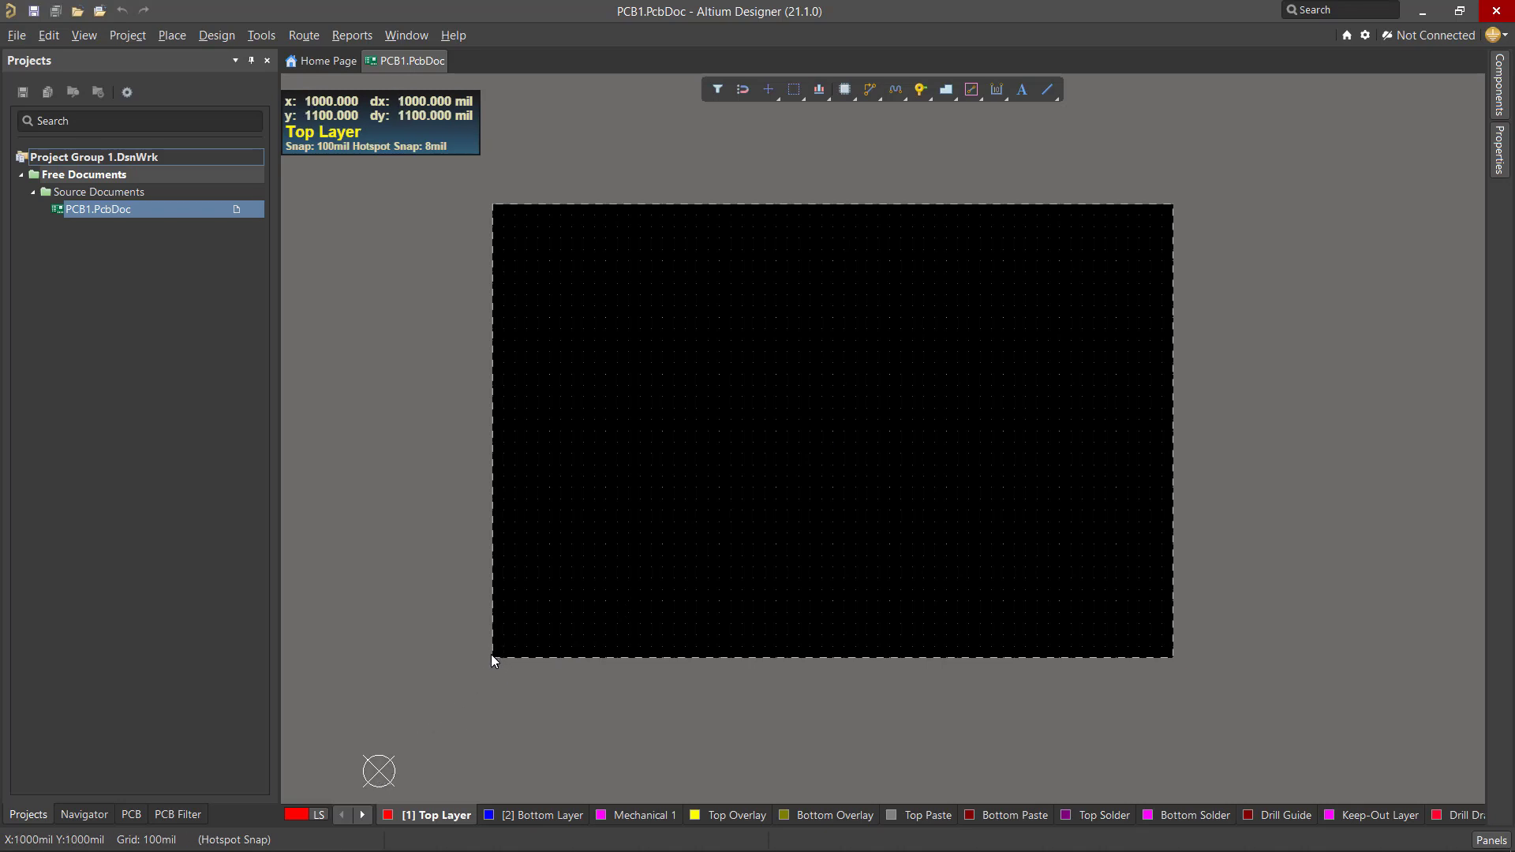
# - Set the document's relative origin at the lower-left corner of the board
pyautogui.click(55, 35)
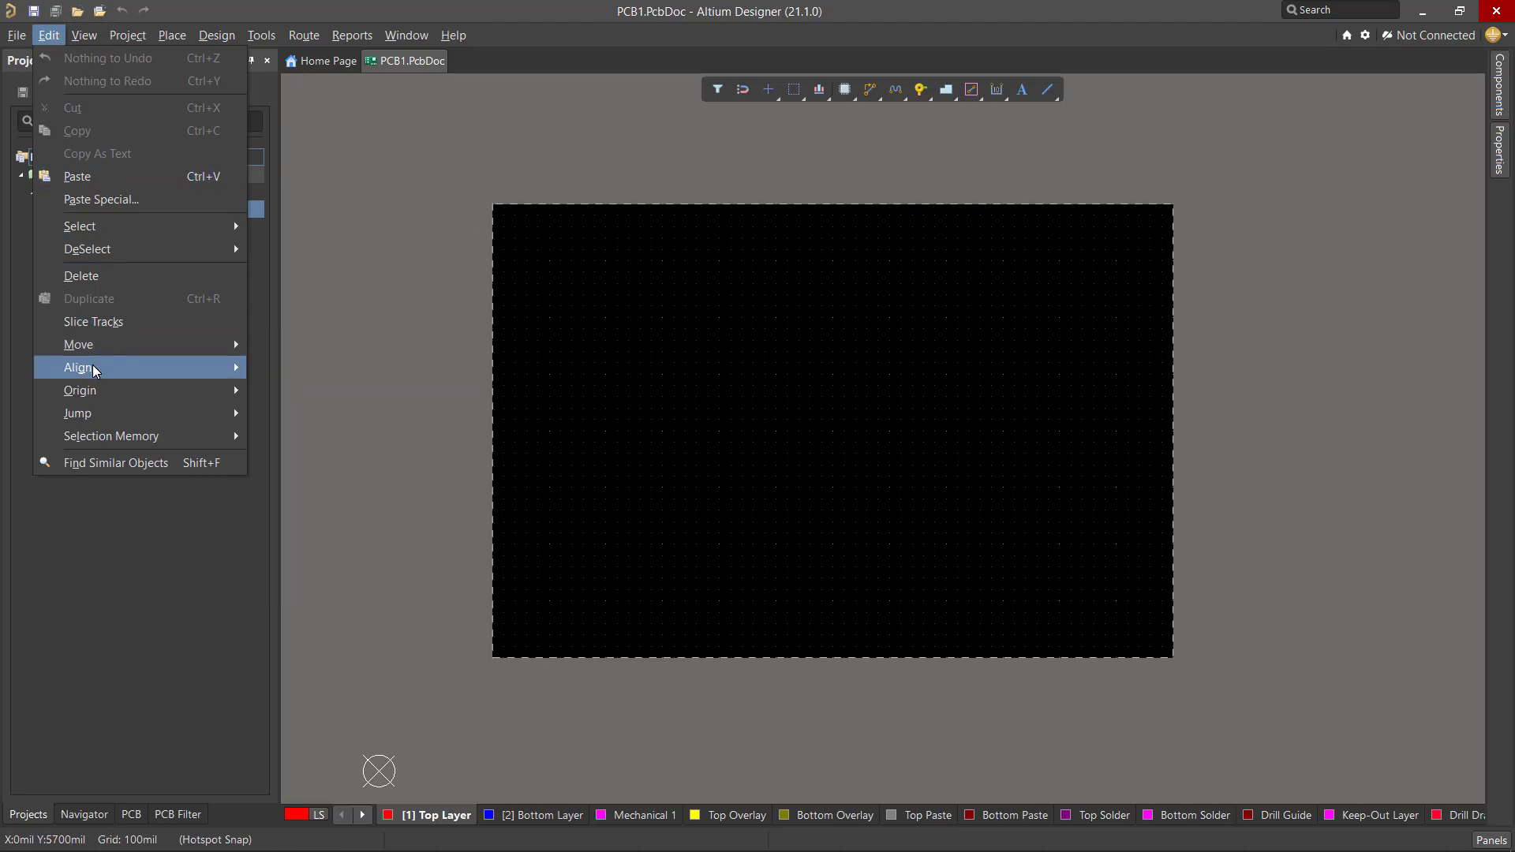
pyautogui.moveTo(87, 392)
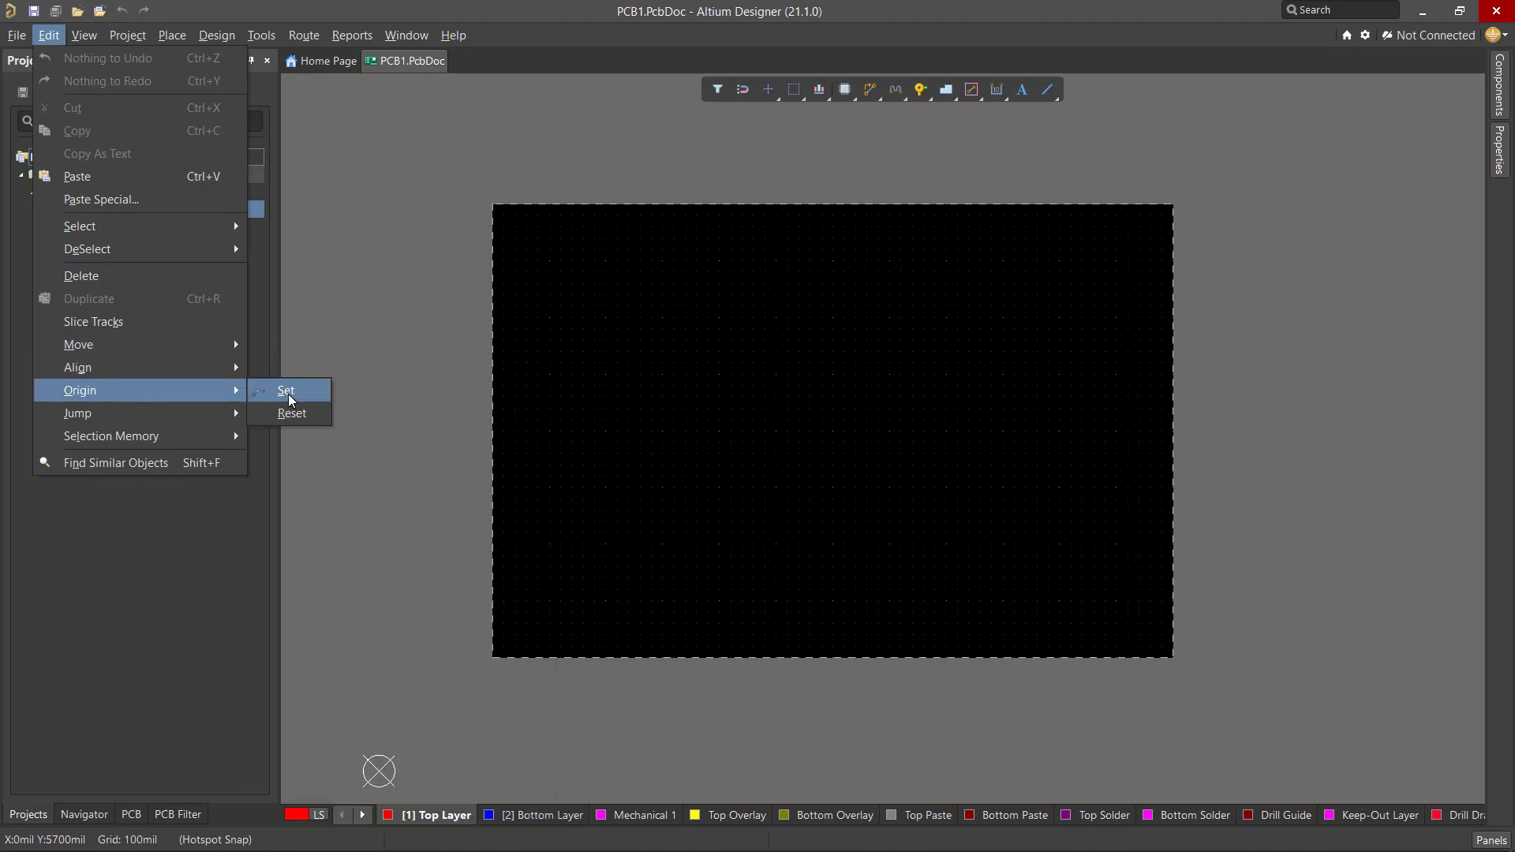
pyautogui.click(287, 391)
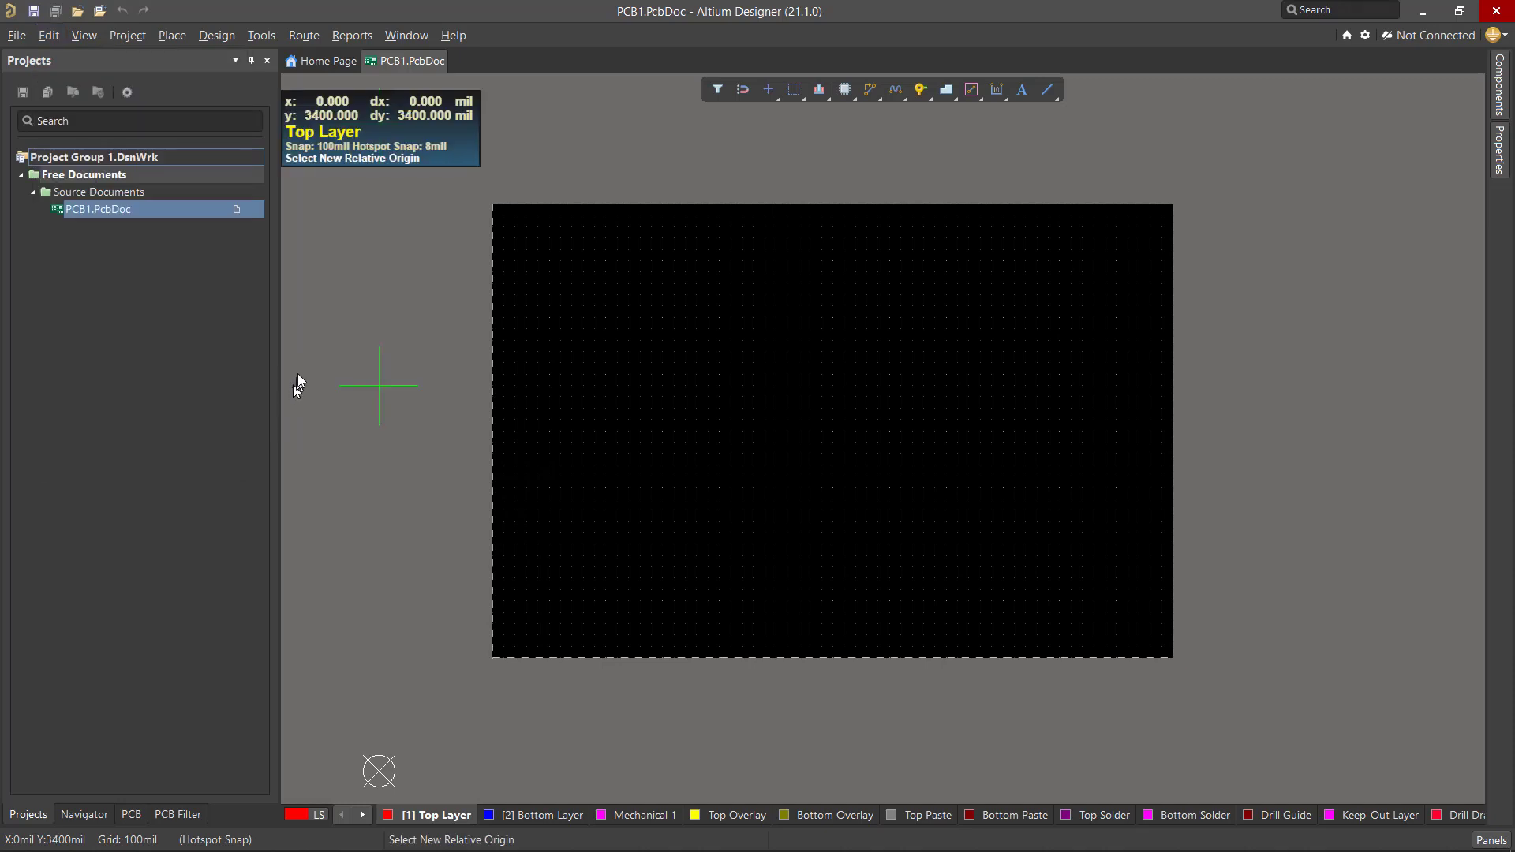
pyautogui.click(491, 657)
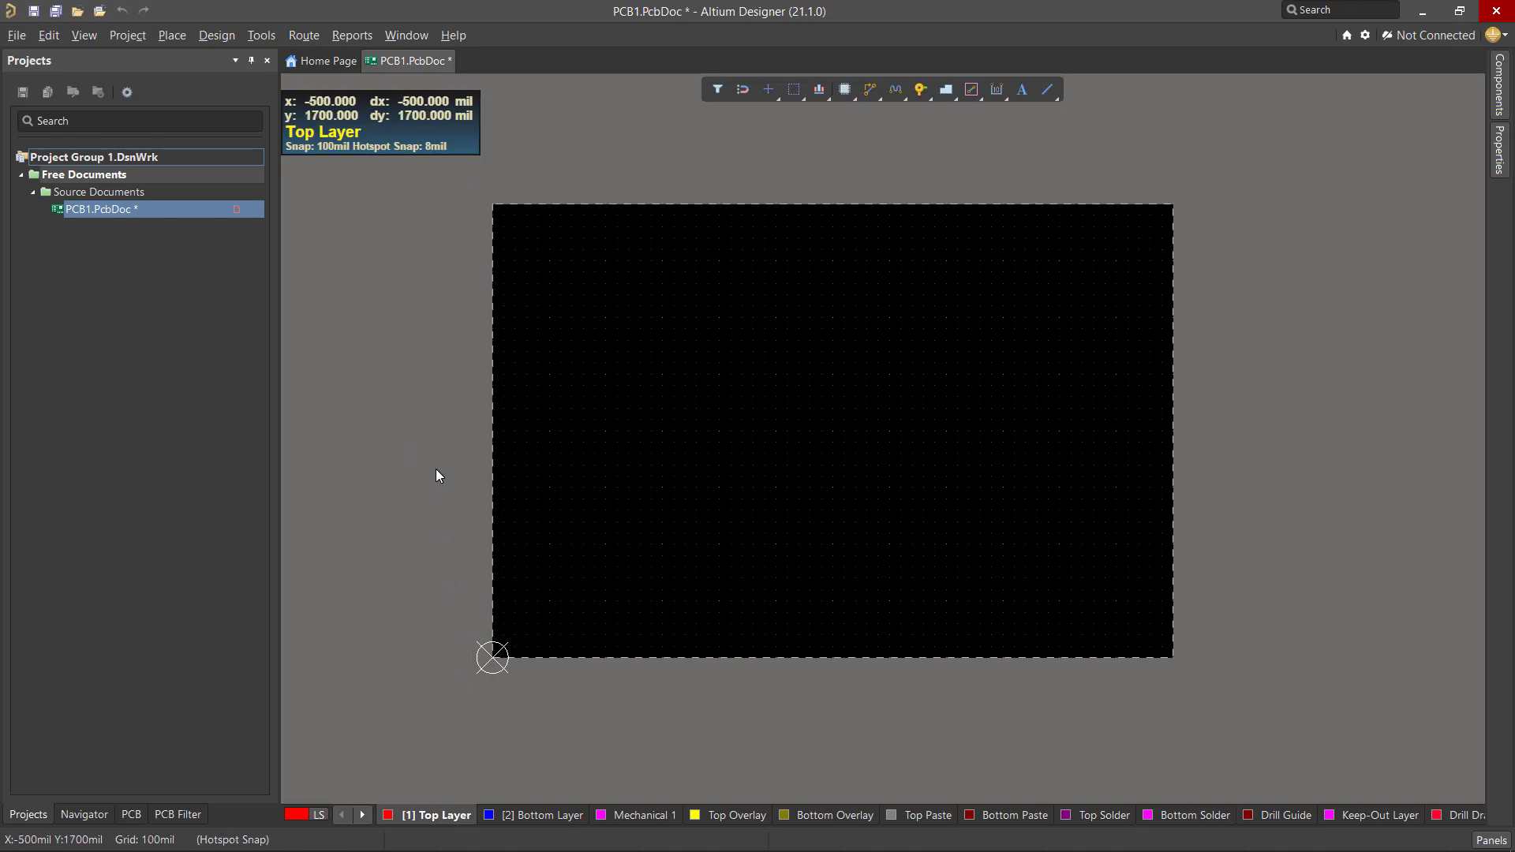
# - View the board in board planning, 2D layout and 3D layout modes
pyautogui.press('1')
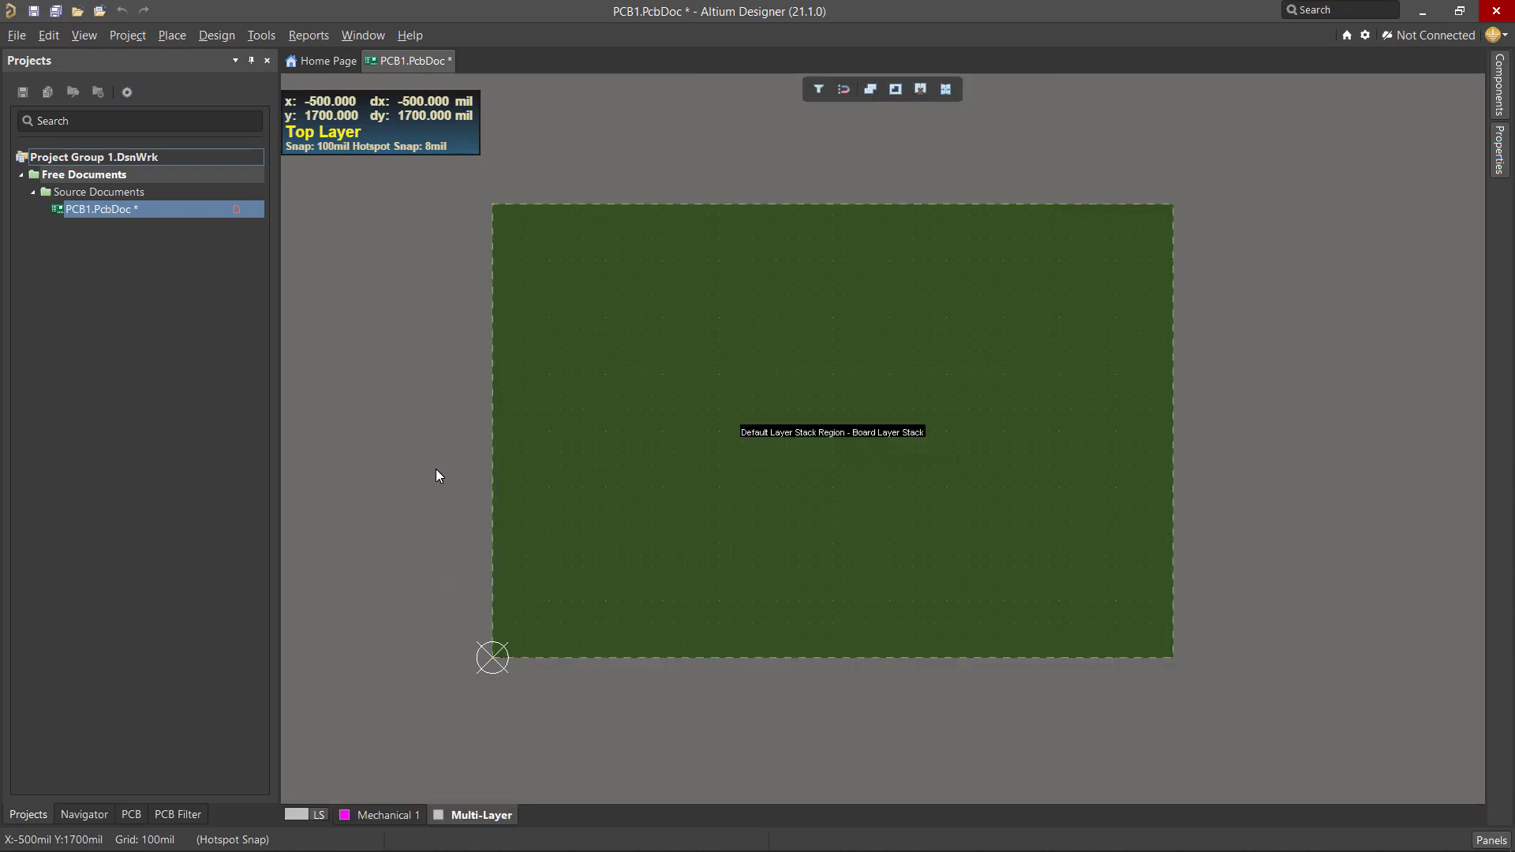
pyautogui.press('2')
pyautogui.press('3')
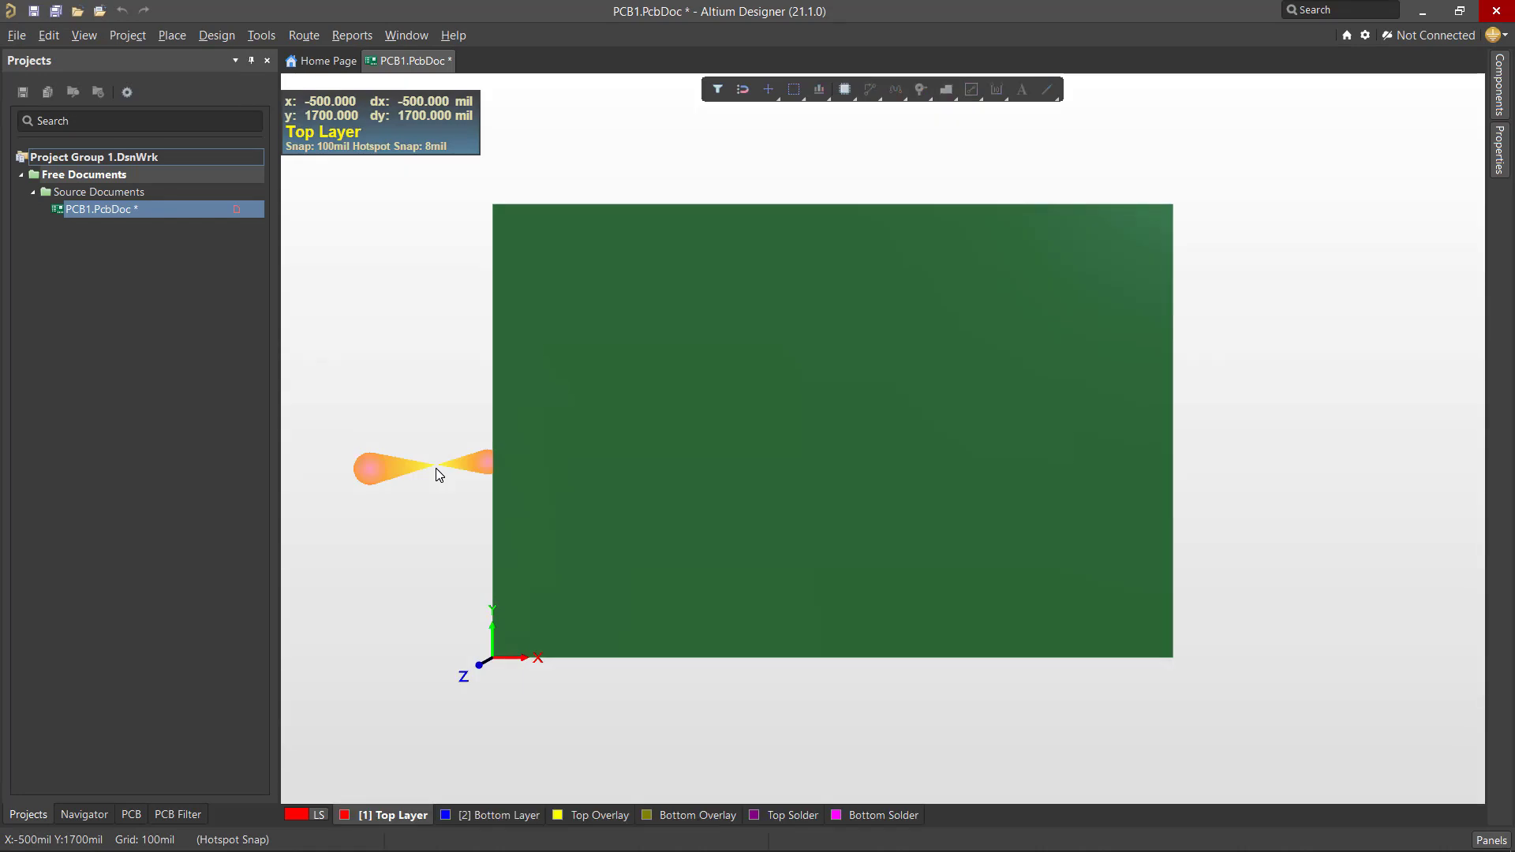
# - In board planning mode, resize the board region to 3900 by 3900 mil by moving its right and upper edges inward
pyautogui.press('1')
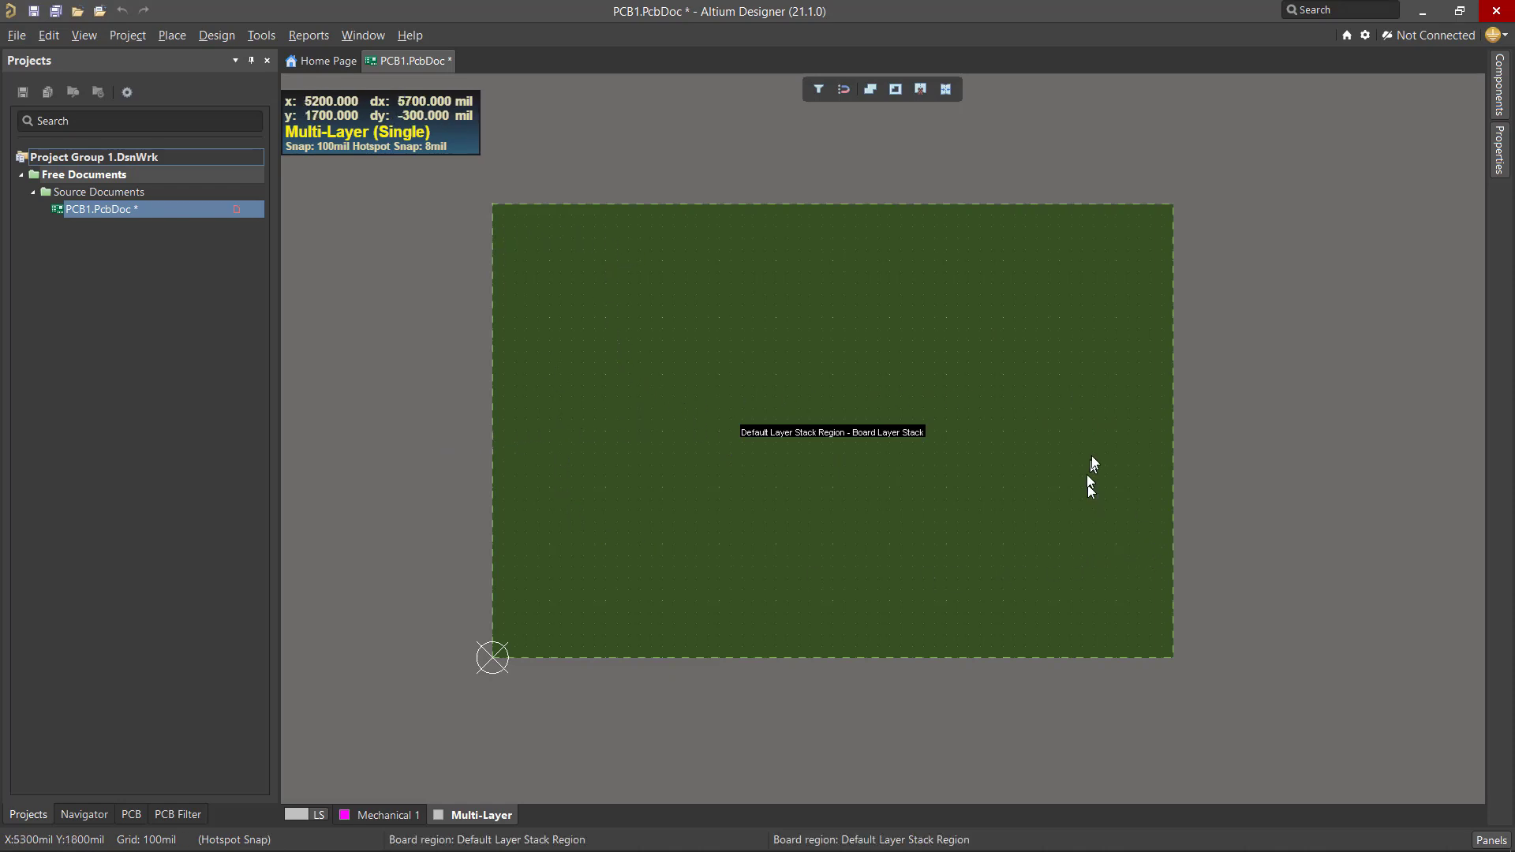
pyautogui.click(944, 353)
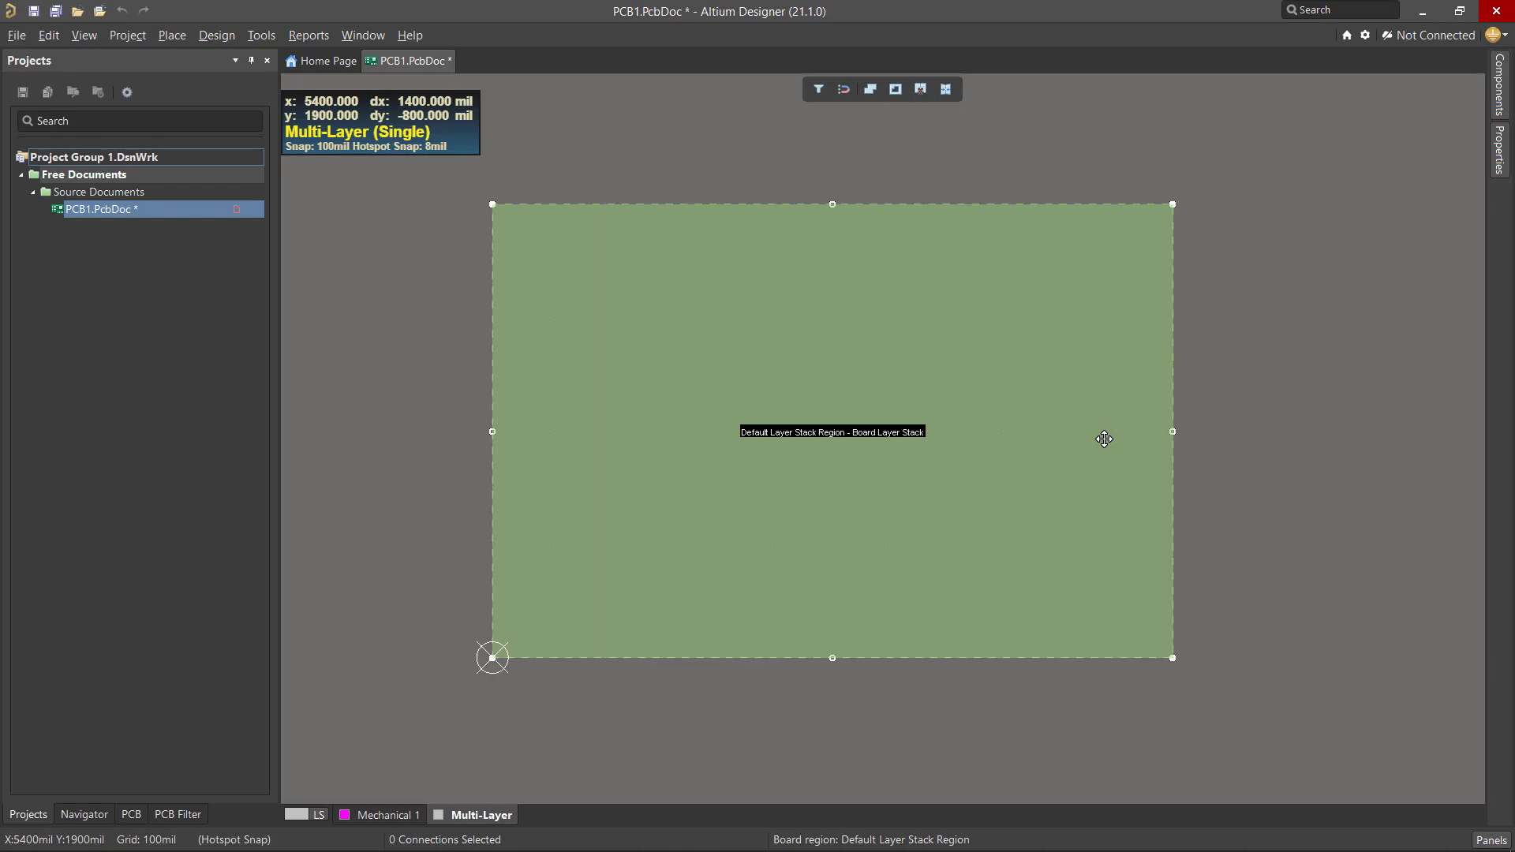
pyautogui.moveTo(1173, 432); pyautogui.dragTo(1162, 386)
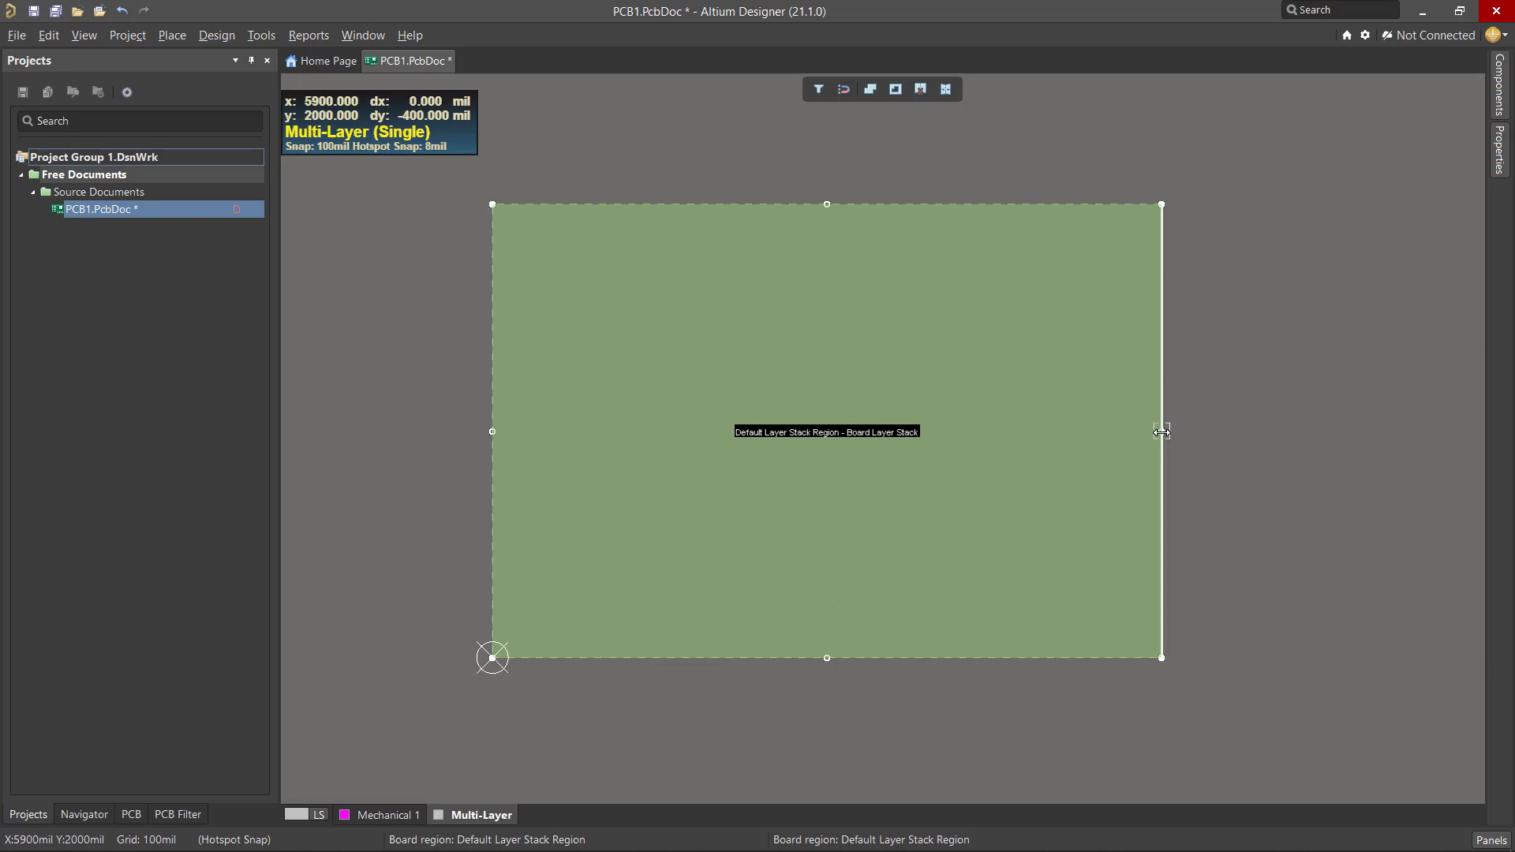
pyautogui.moveTo(1162, 432); pyautogui.dragTo(933, 395)
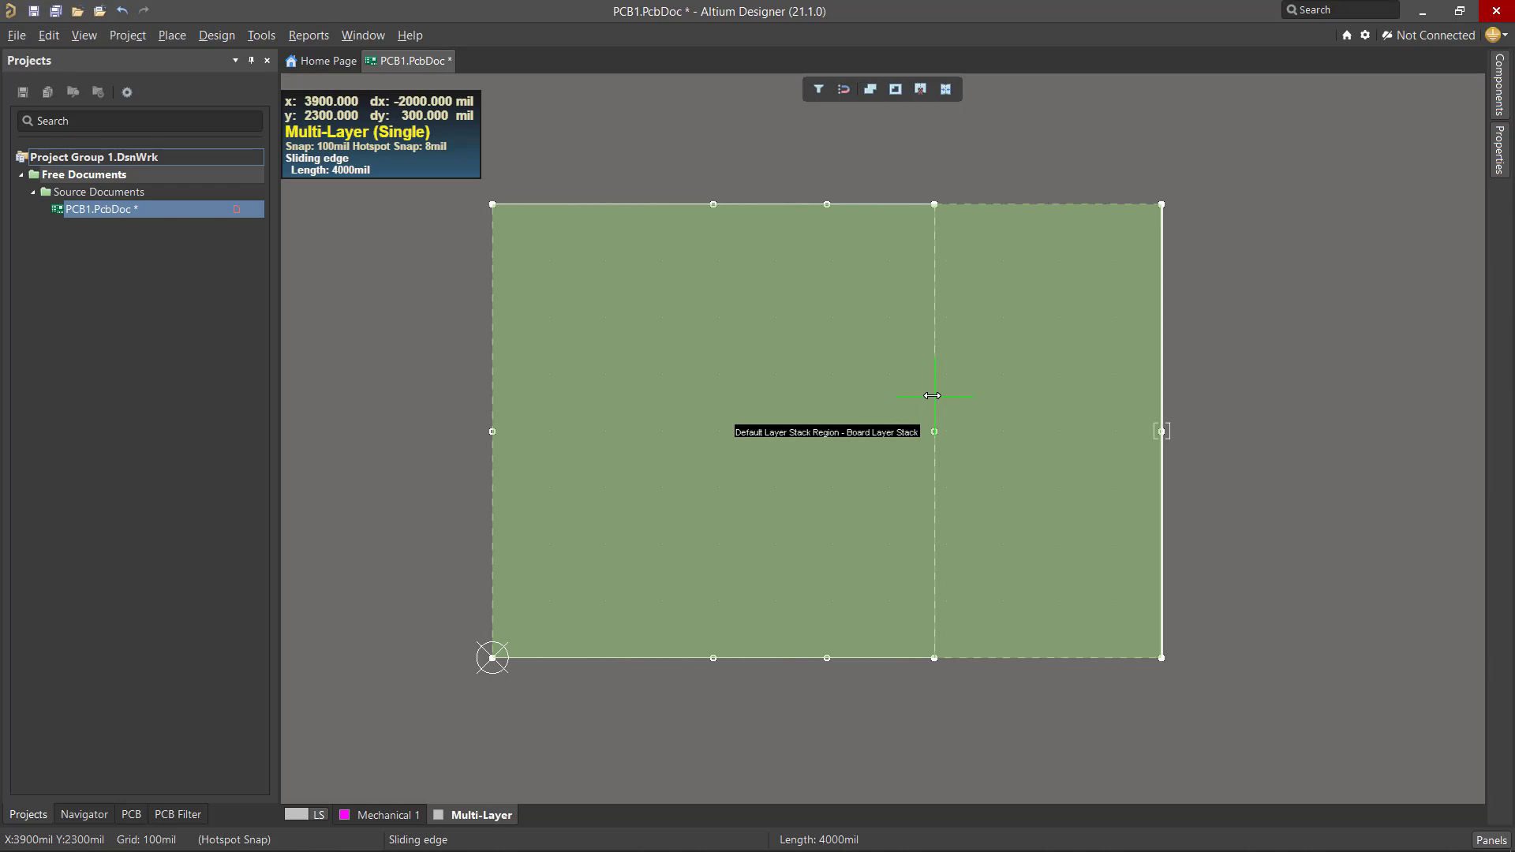
pyautogui.moveTo(932, 396); pyautogui.dragTo(935, 397)
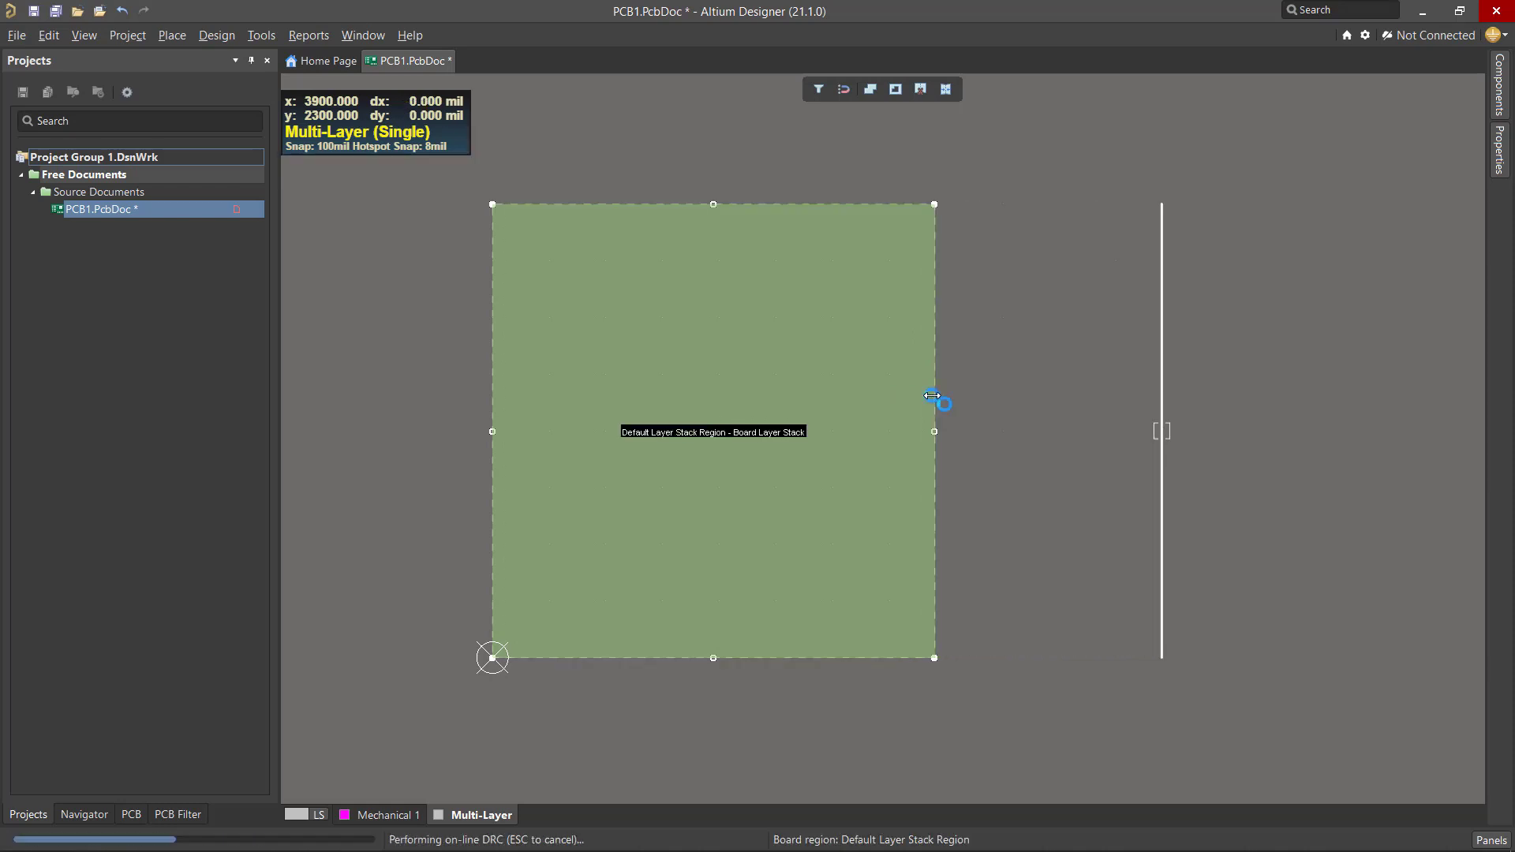
pyautogui.moveTo(715, 204); pyautogui.dragTo(713, 214)
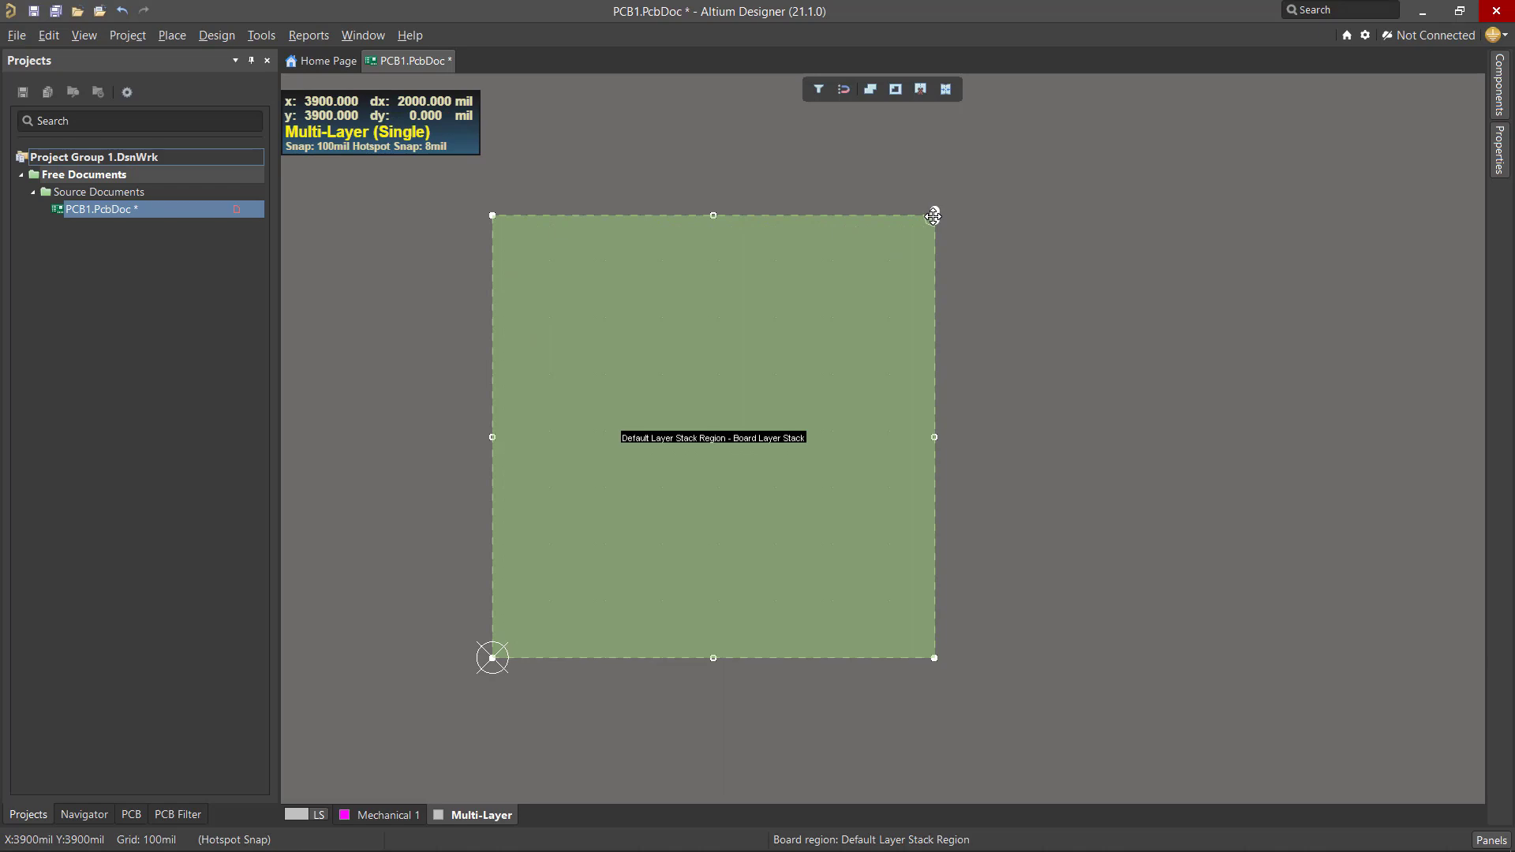
pyautogui.click(1092, 311)
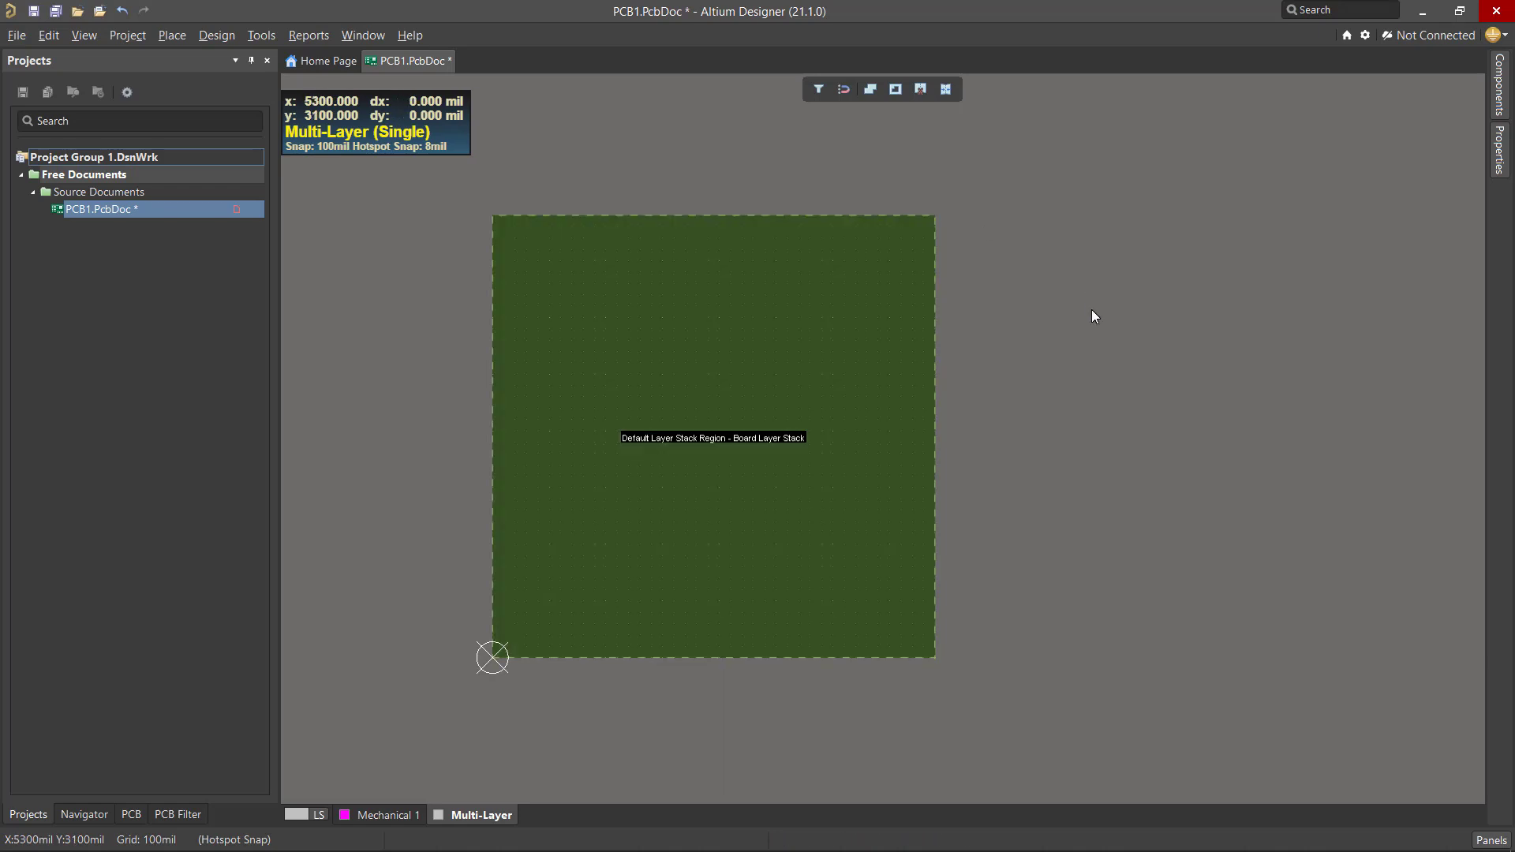
pyautogui.click(429, 347)
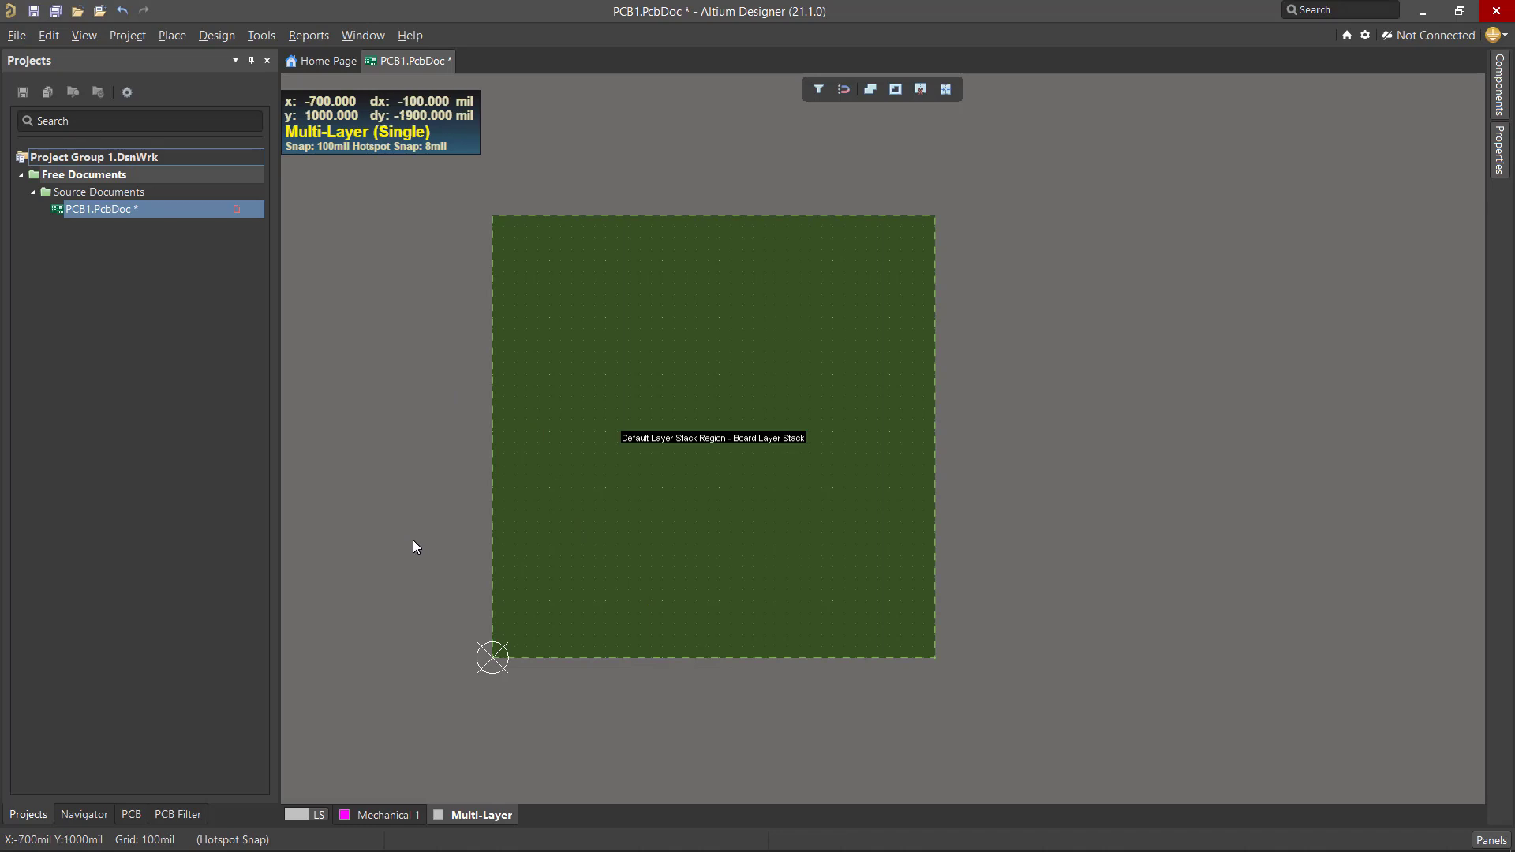
# - Return to the 2D layout and create 20 mil wide primitives from the board shape on the Keep-Out Layer
pyautogui.press('2')
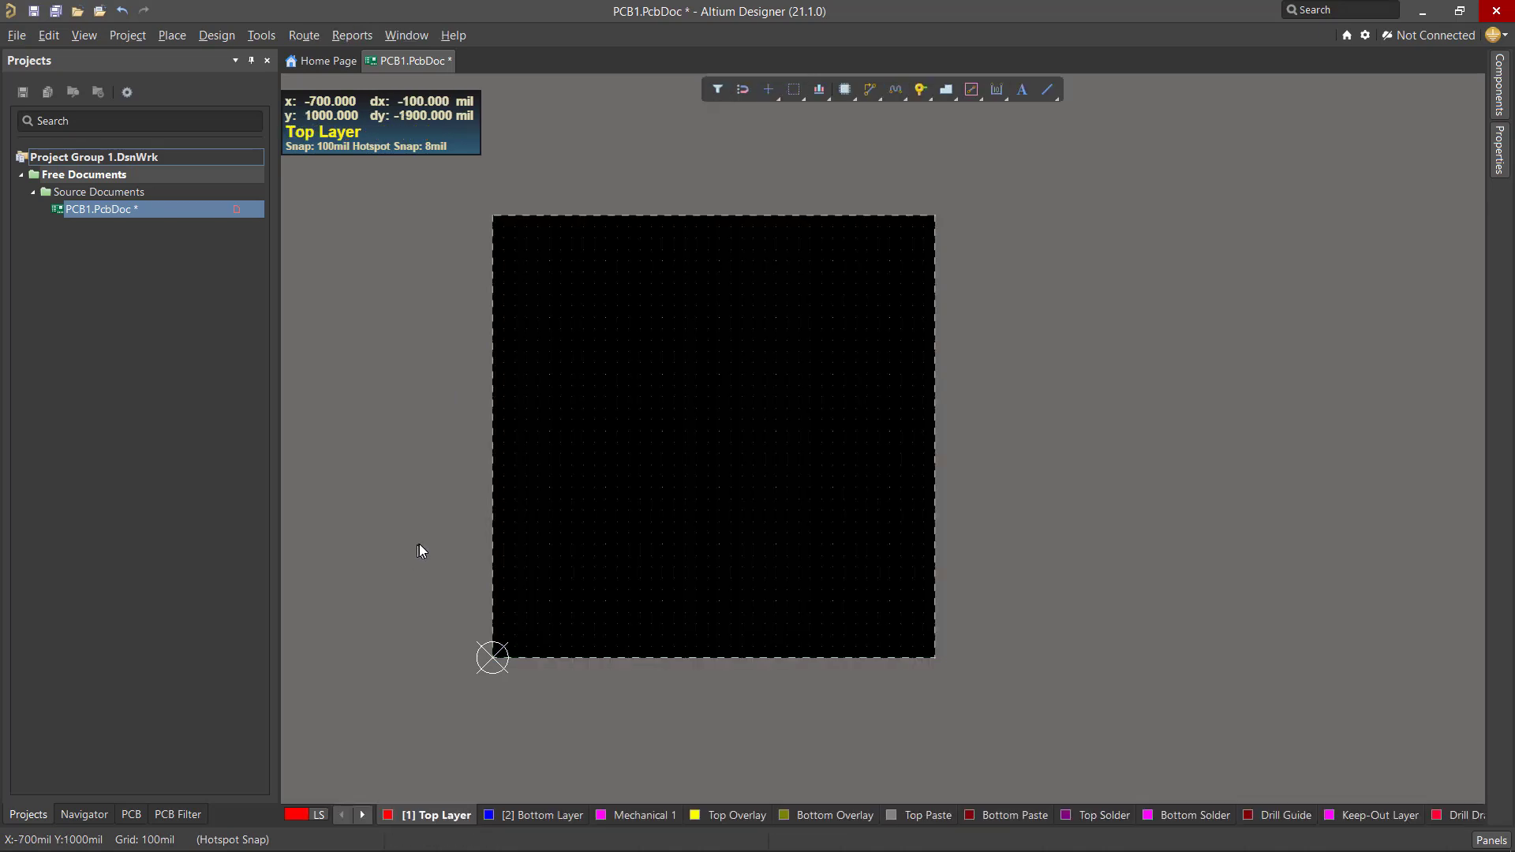
pyautogui.click(582, 497)
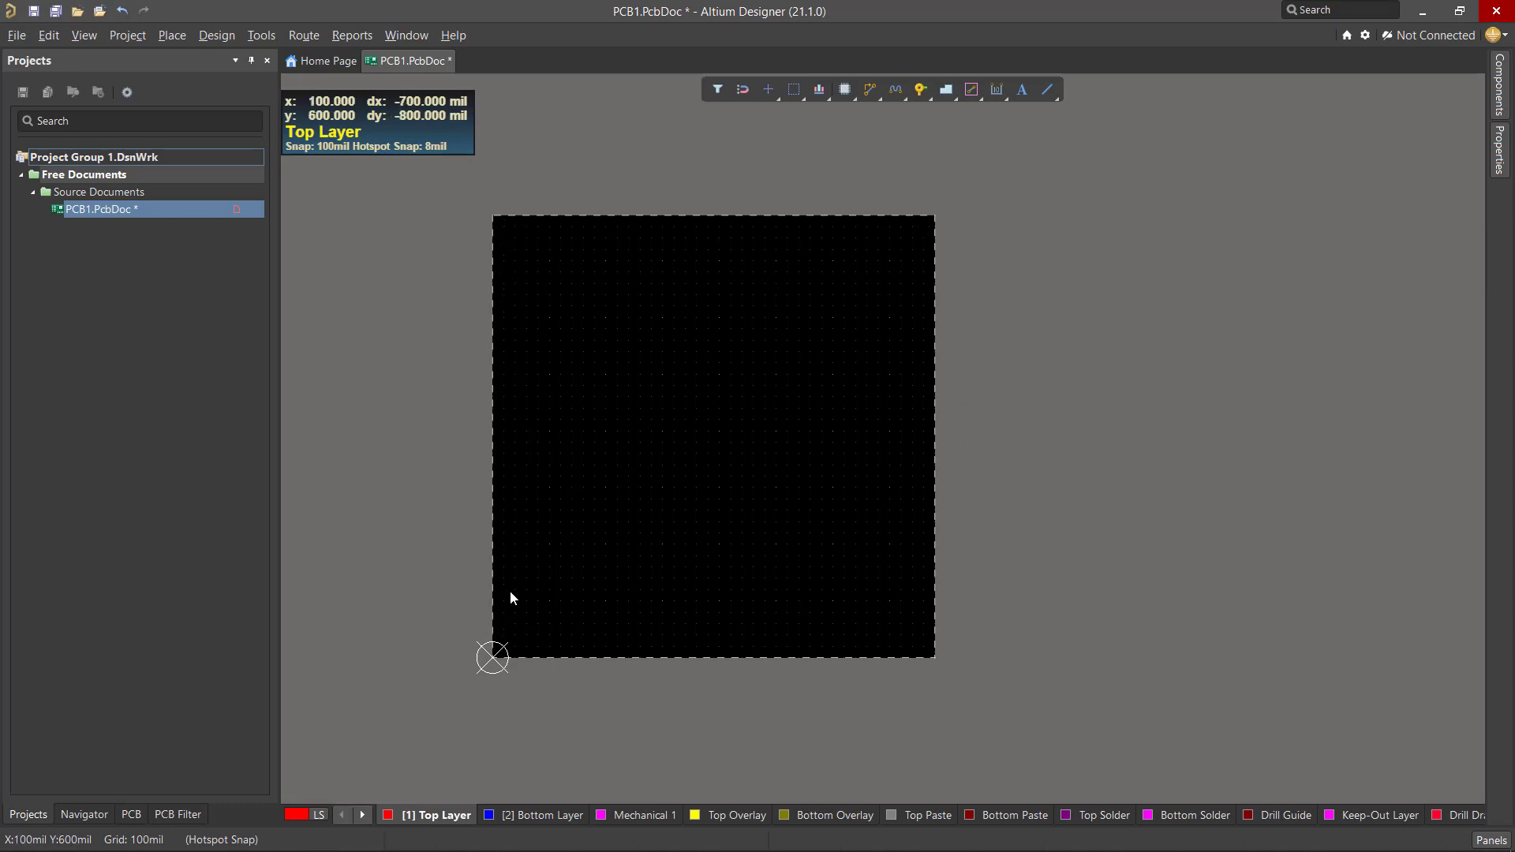
pyautogui.click(221, 38)
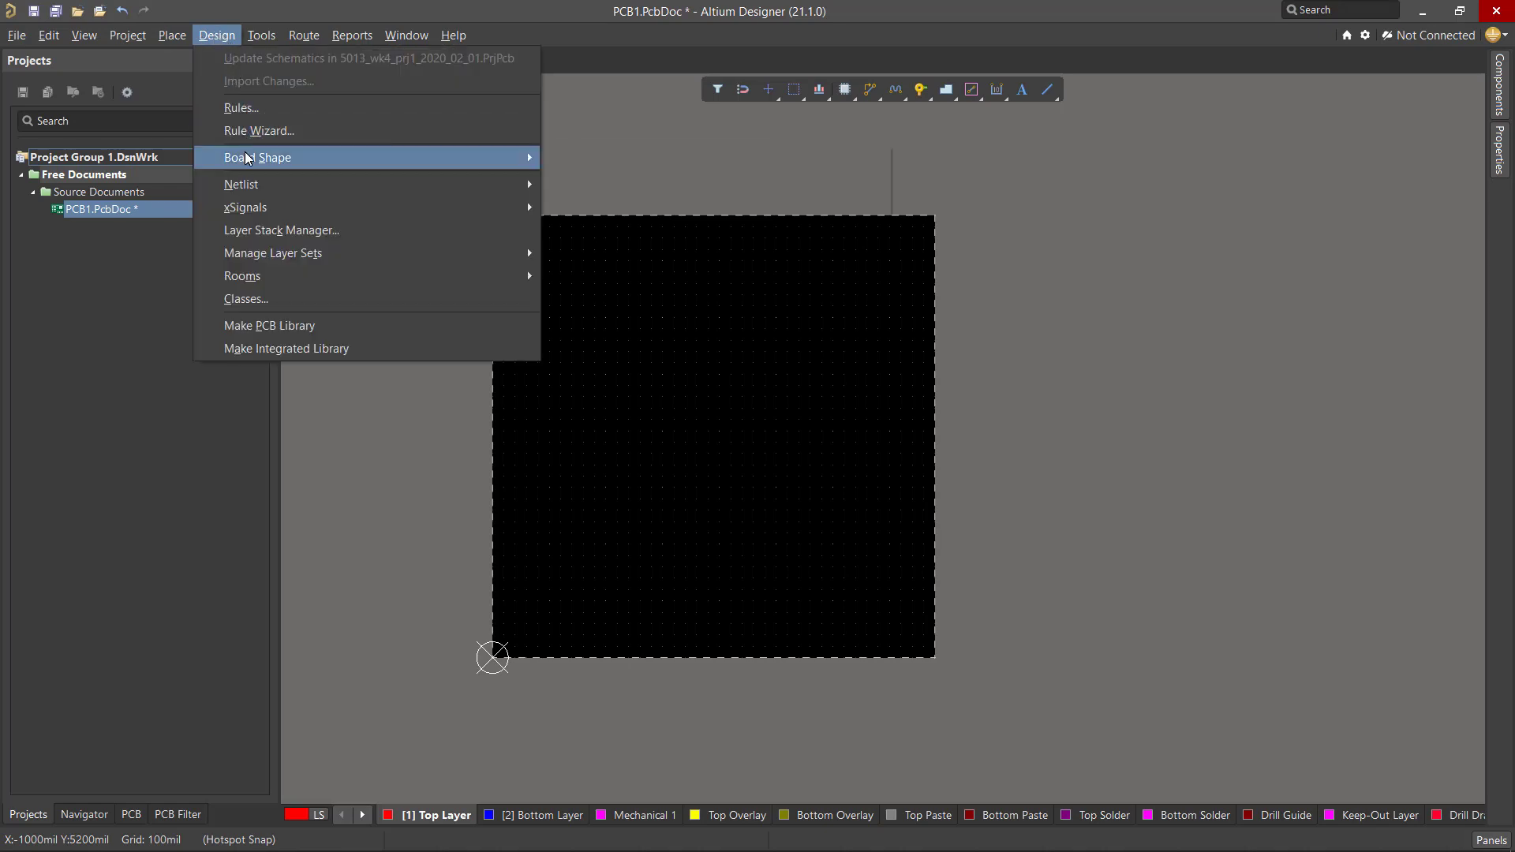
pyautogui.moveTo(247, 158)
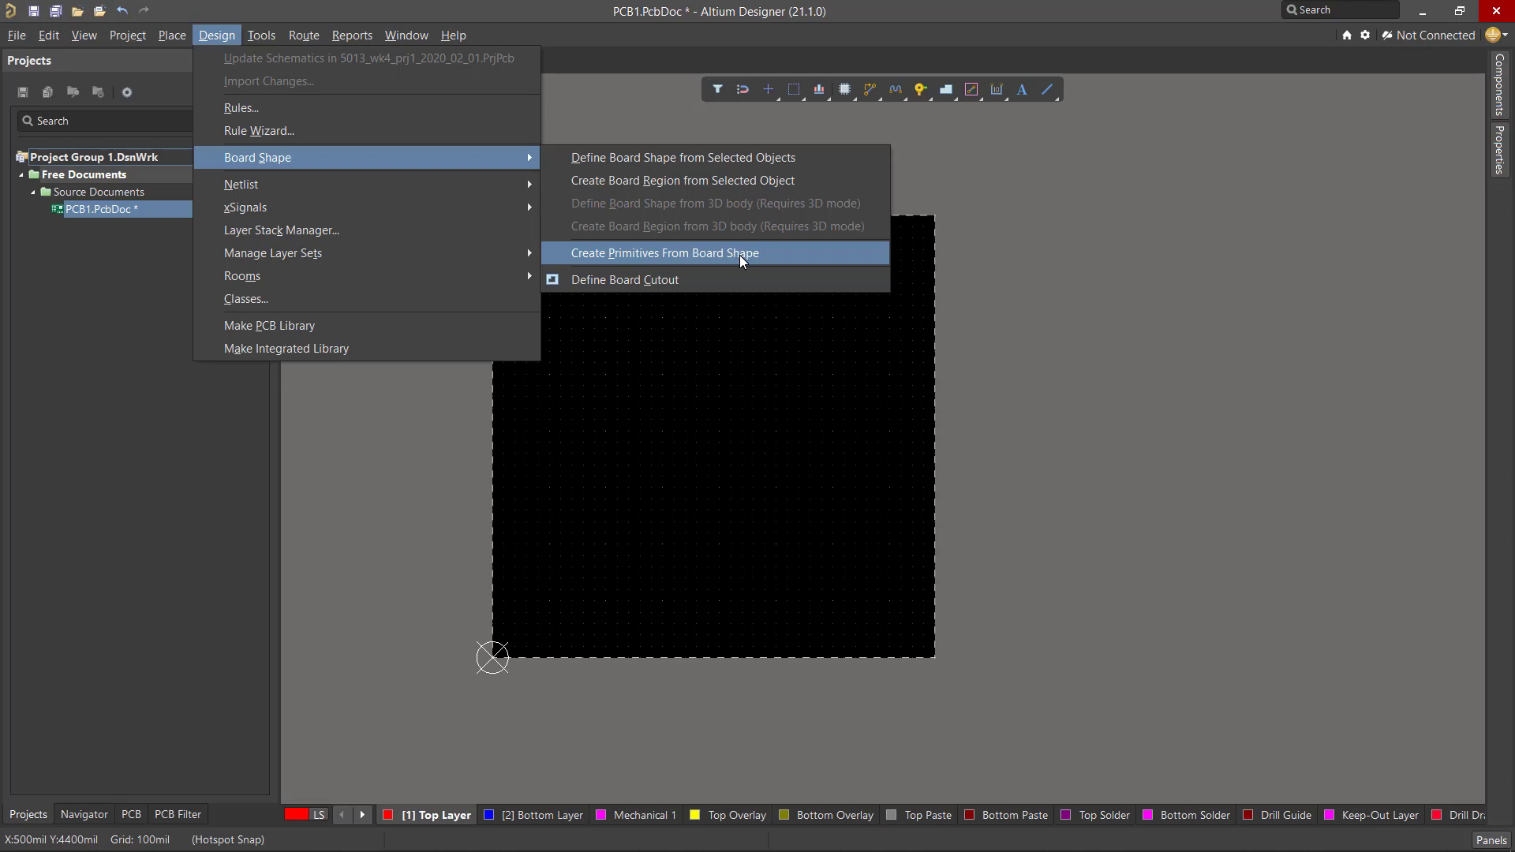
pyautogui.click(740, 254)
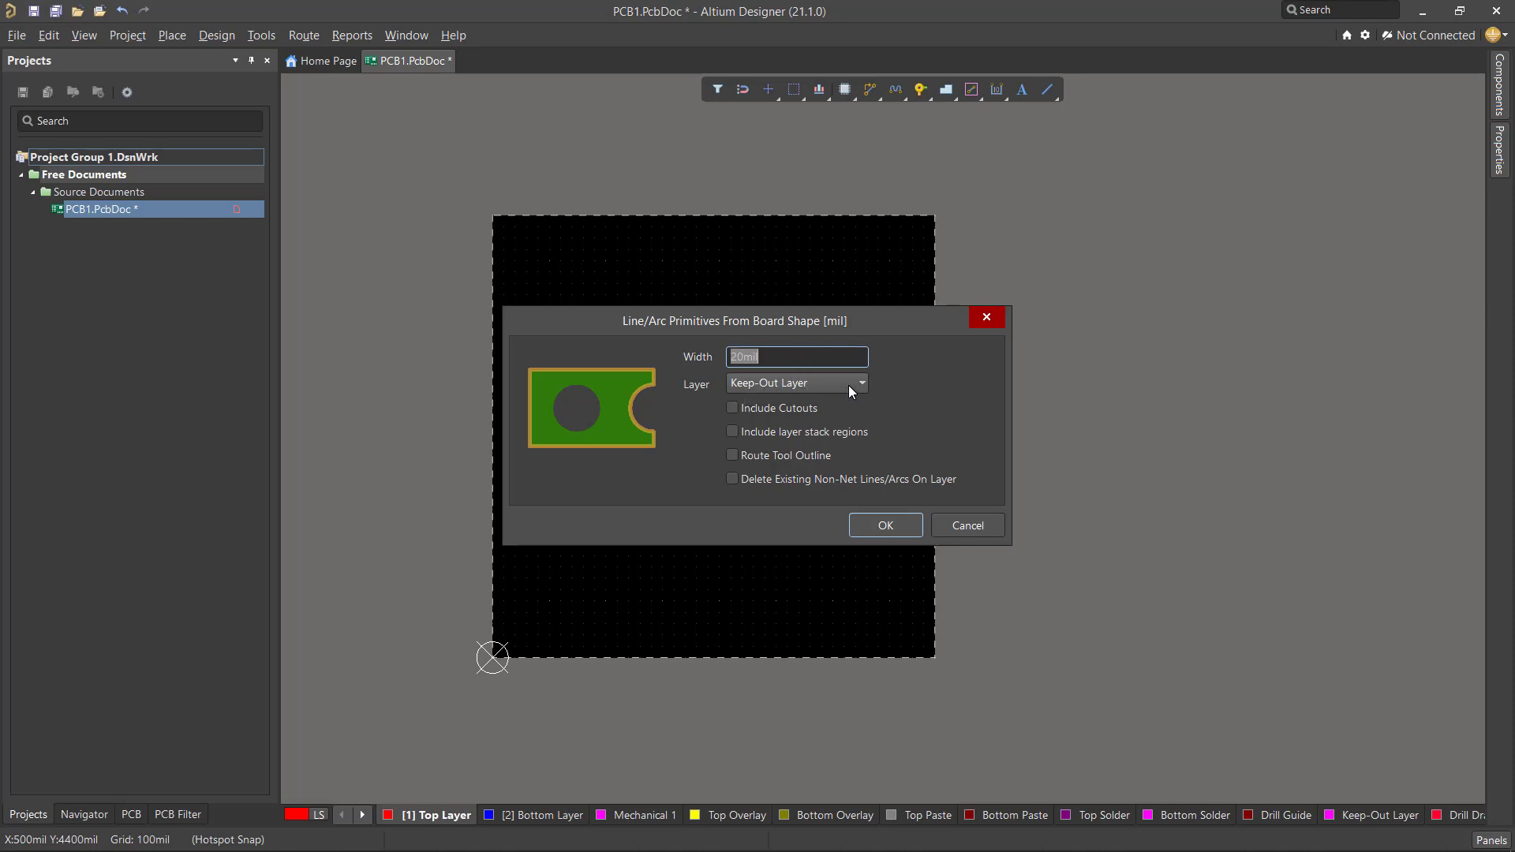
pyautogui.click(817, 383)
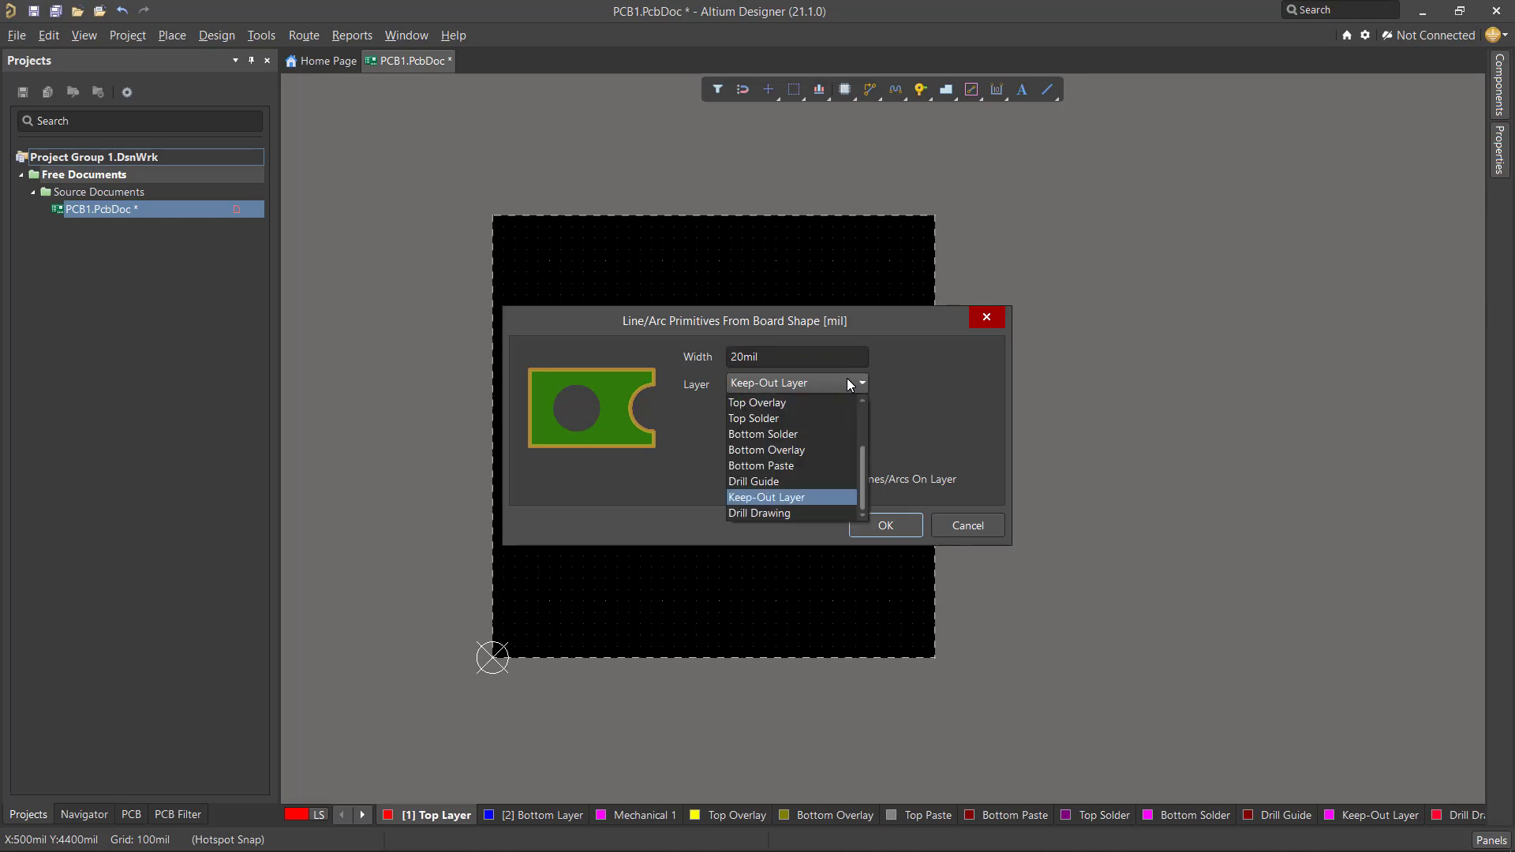
pyautogui.click(847, 384)
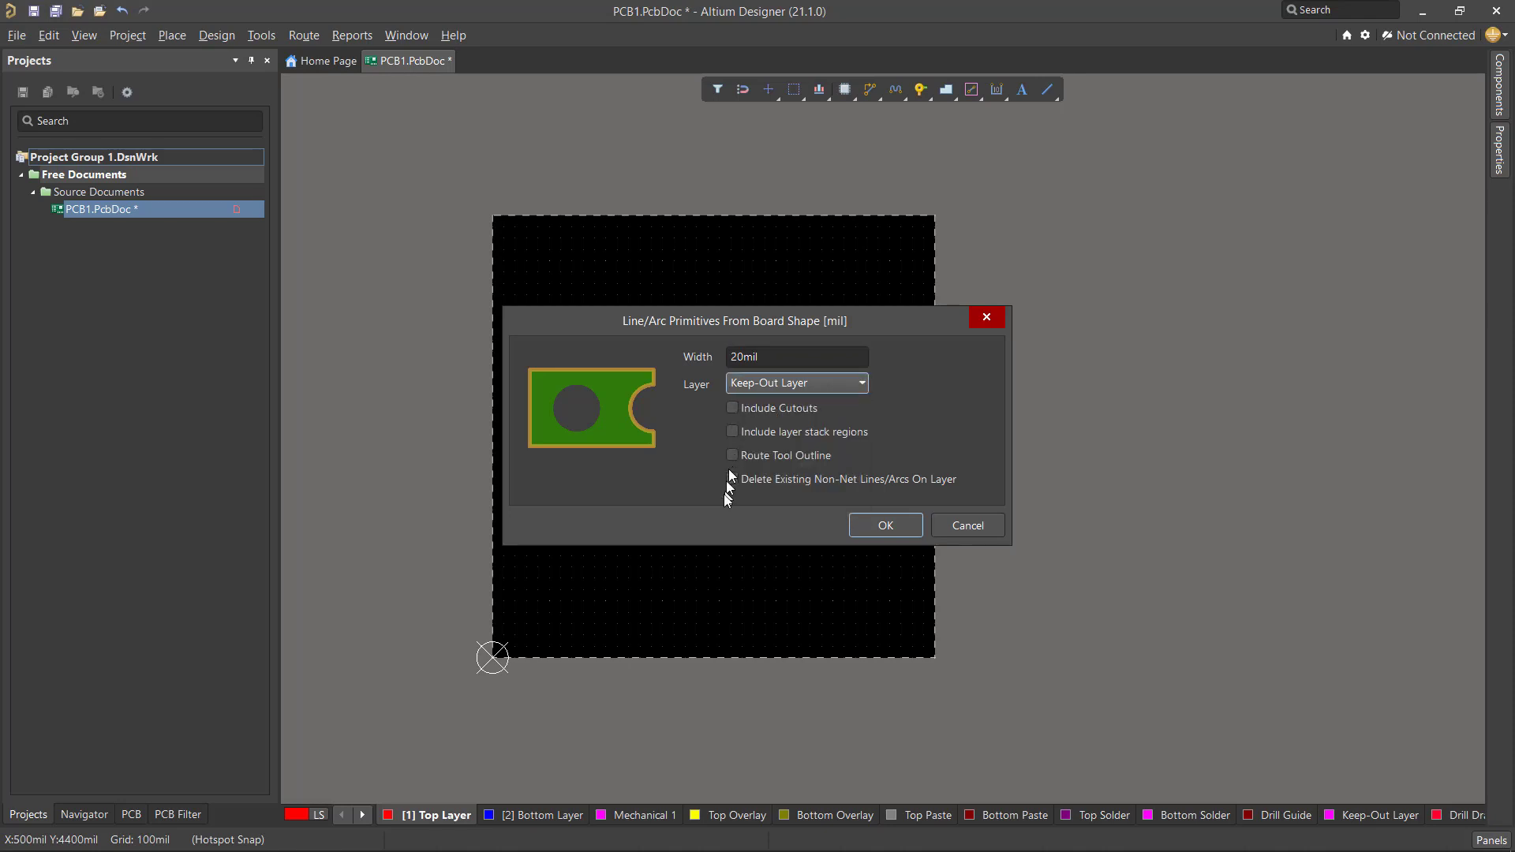
pyautogui.click(902, 524)
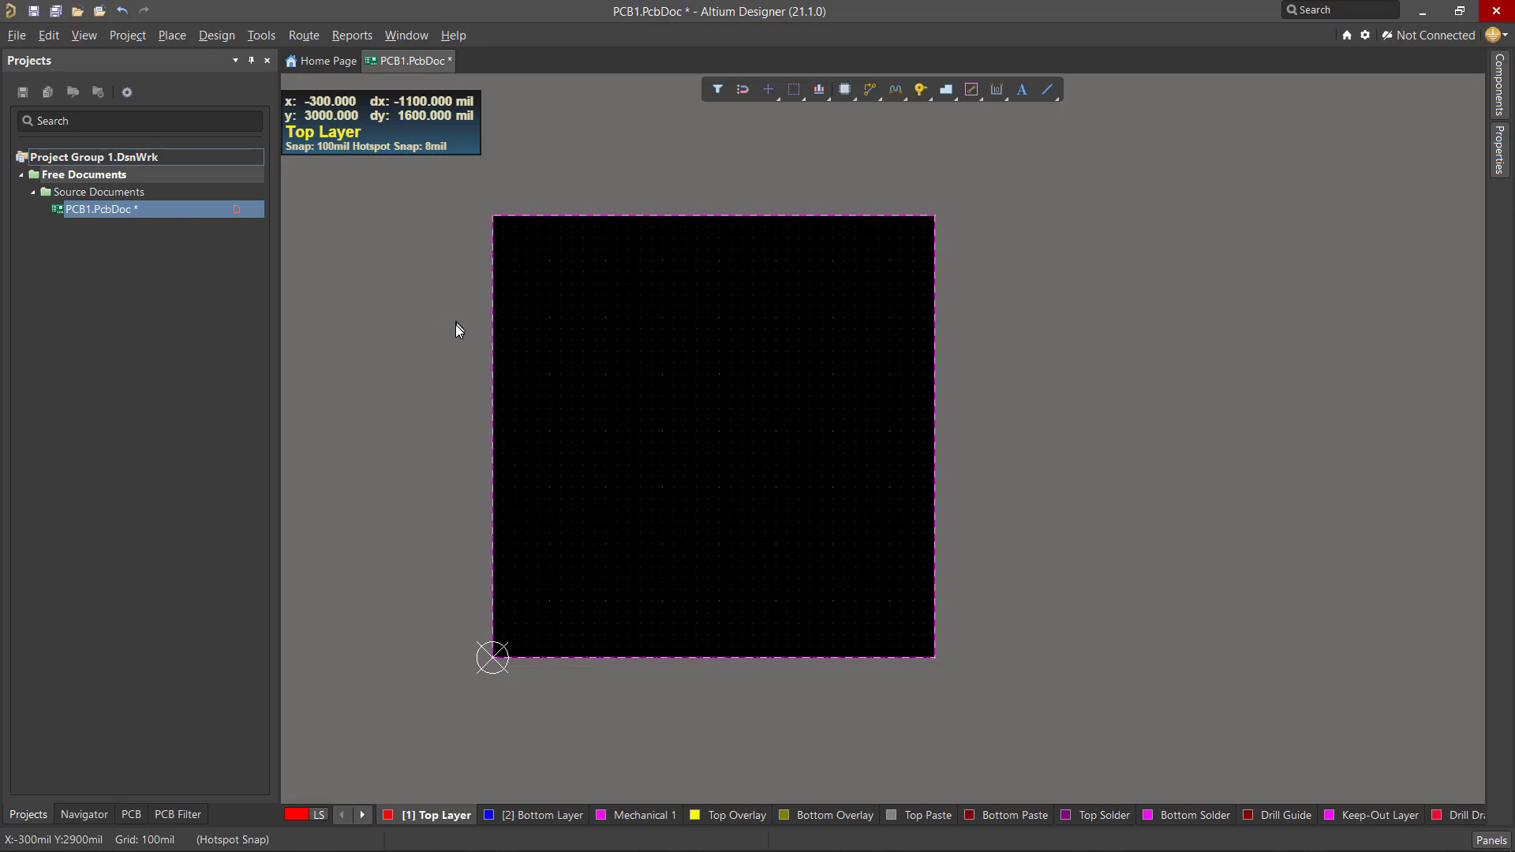
# - On the Bottom Layer, place a polygon pour whose outline follows the four corners of the 3900 by 3900 mil board
pyautogui.click(523, 816)
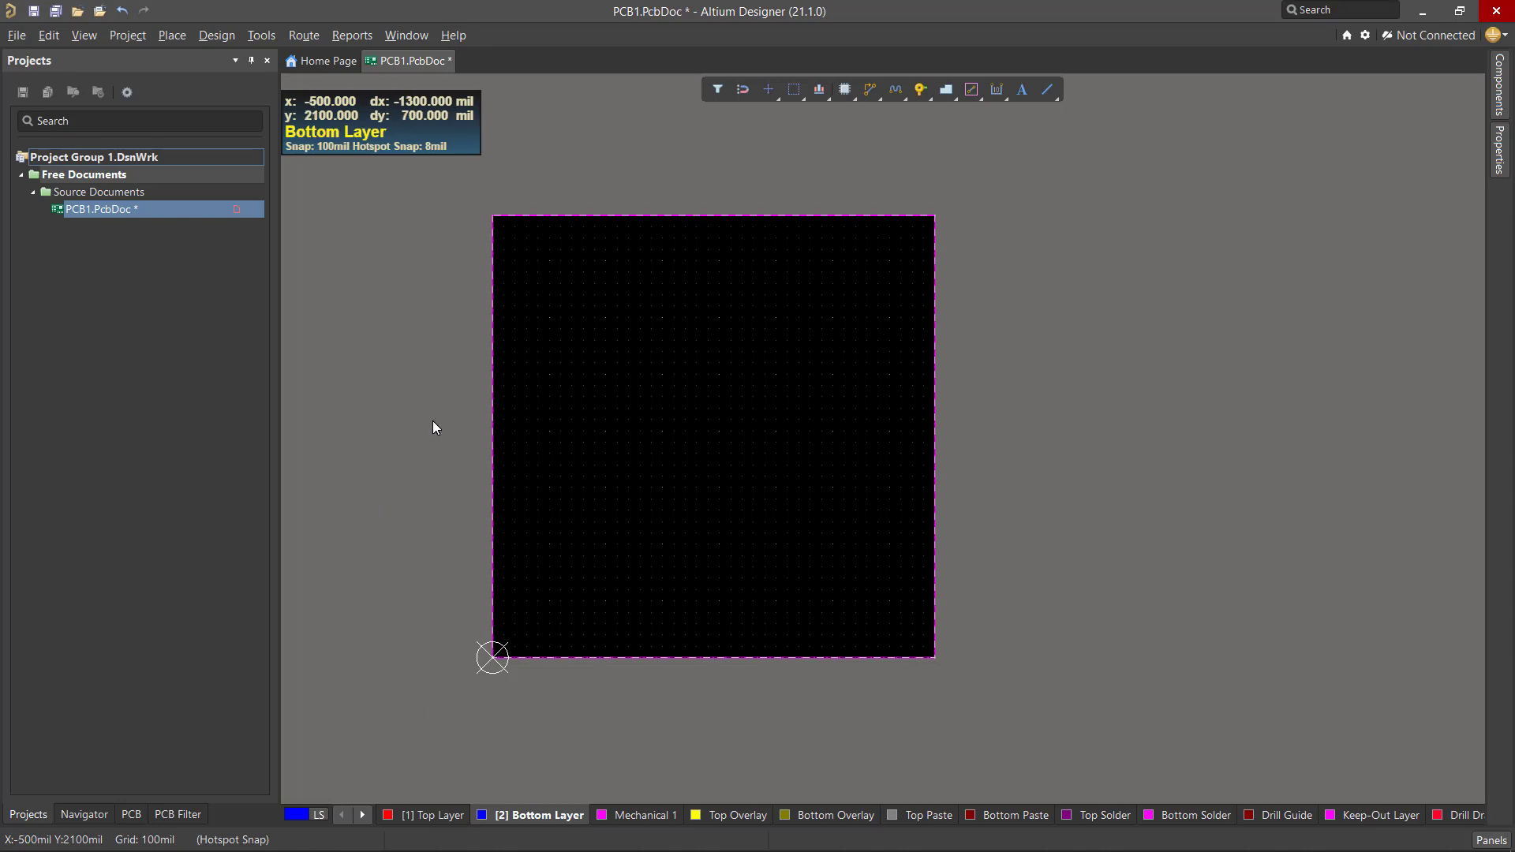
pyautogui.click(180, 38)
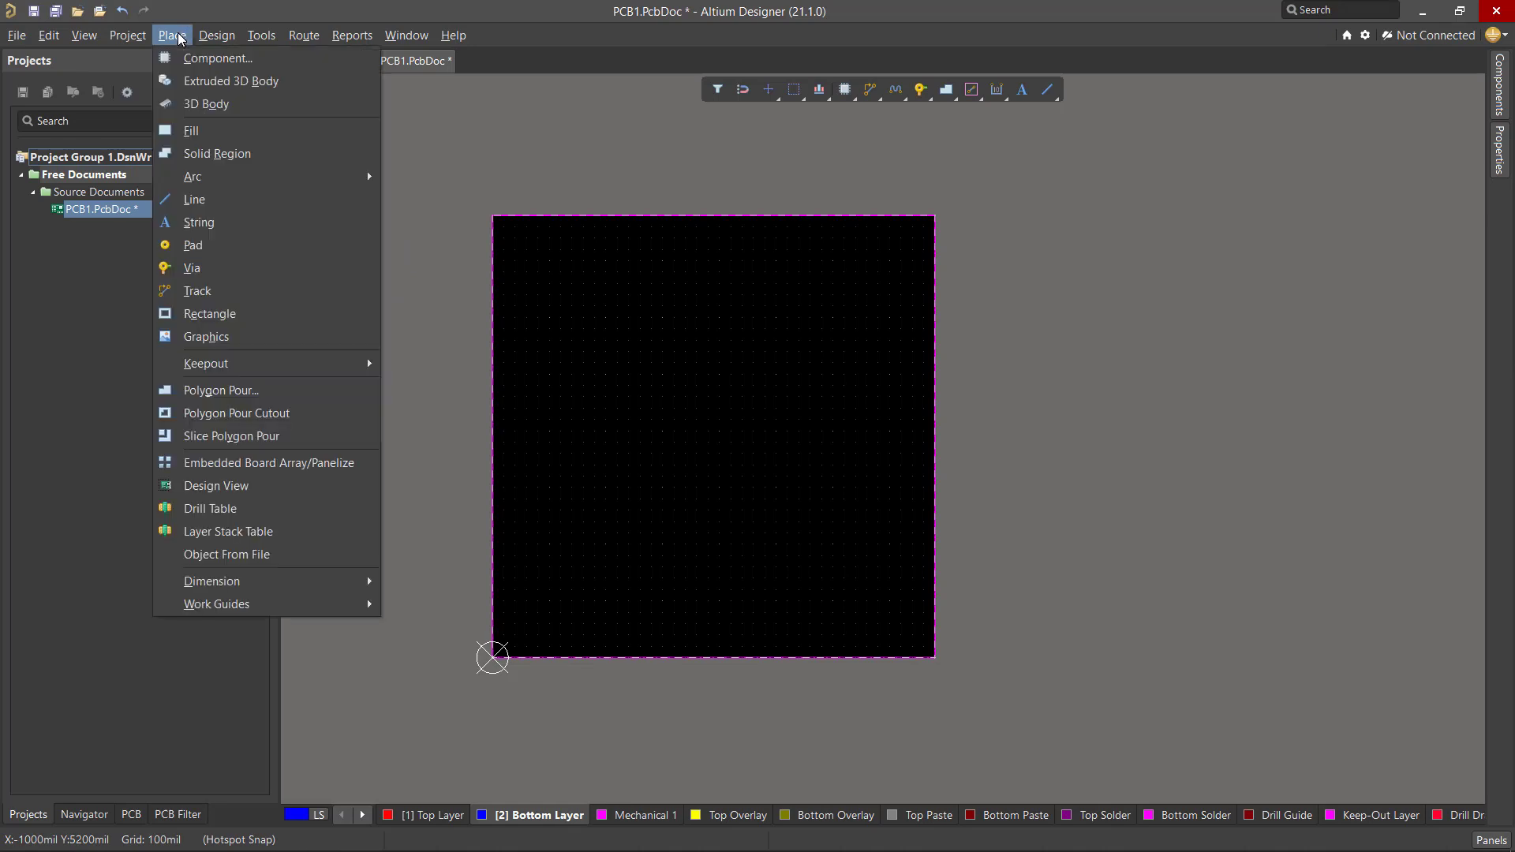
pyautogui.click(217, 390)
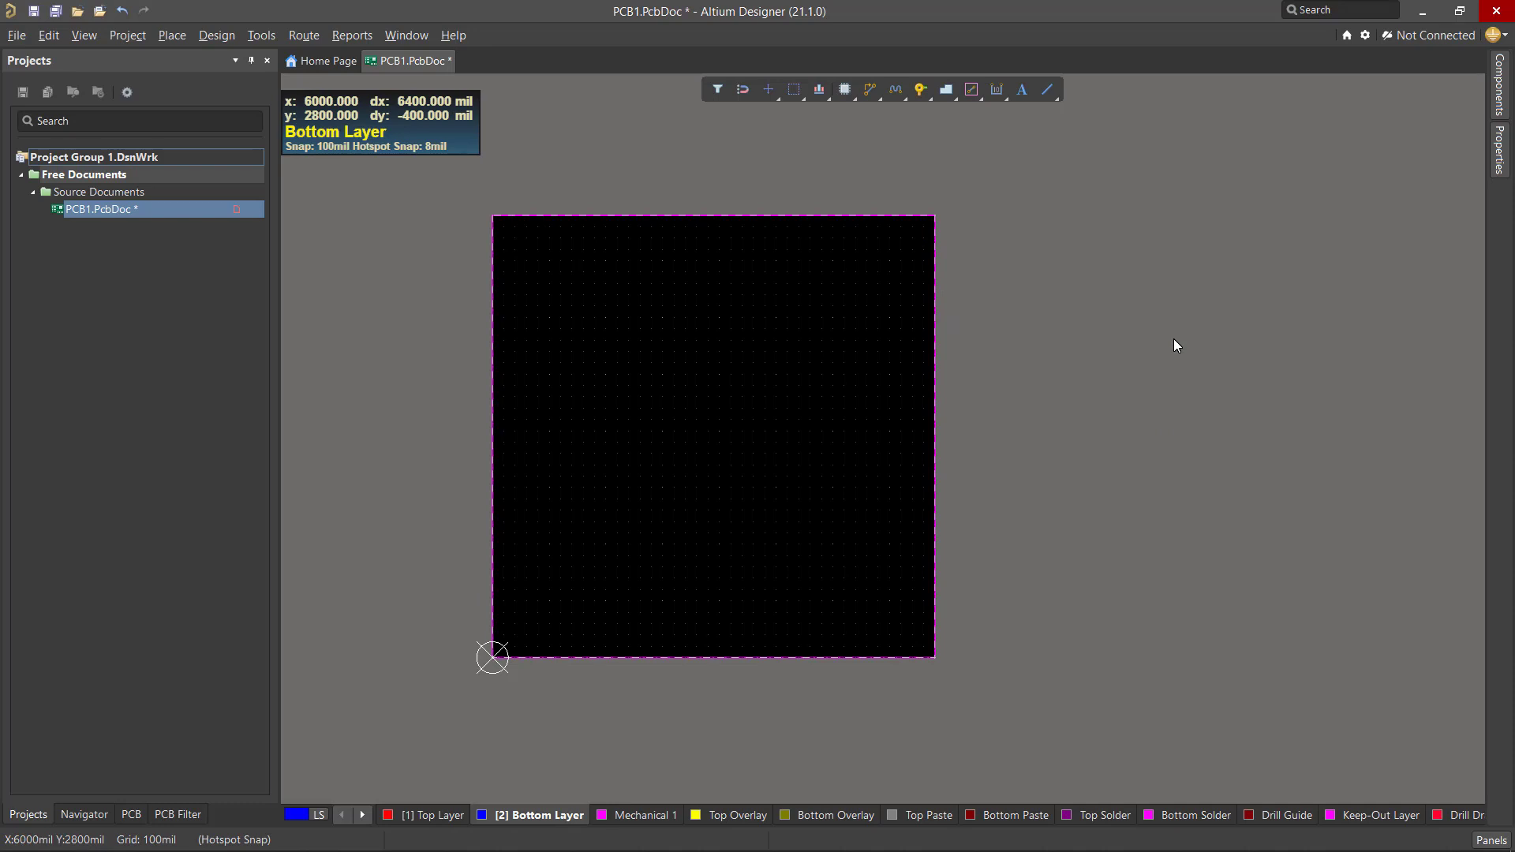
pyautogui.click(172, 36)
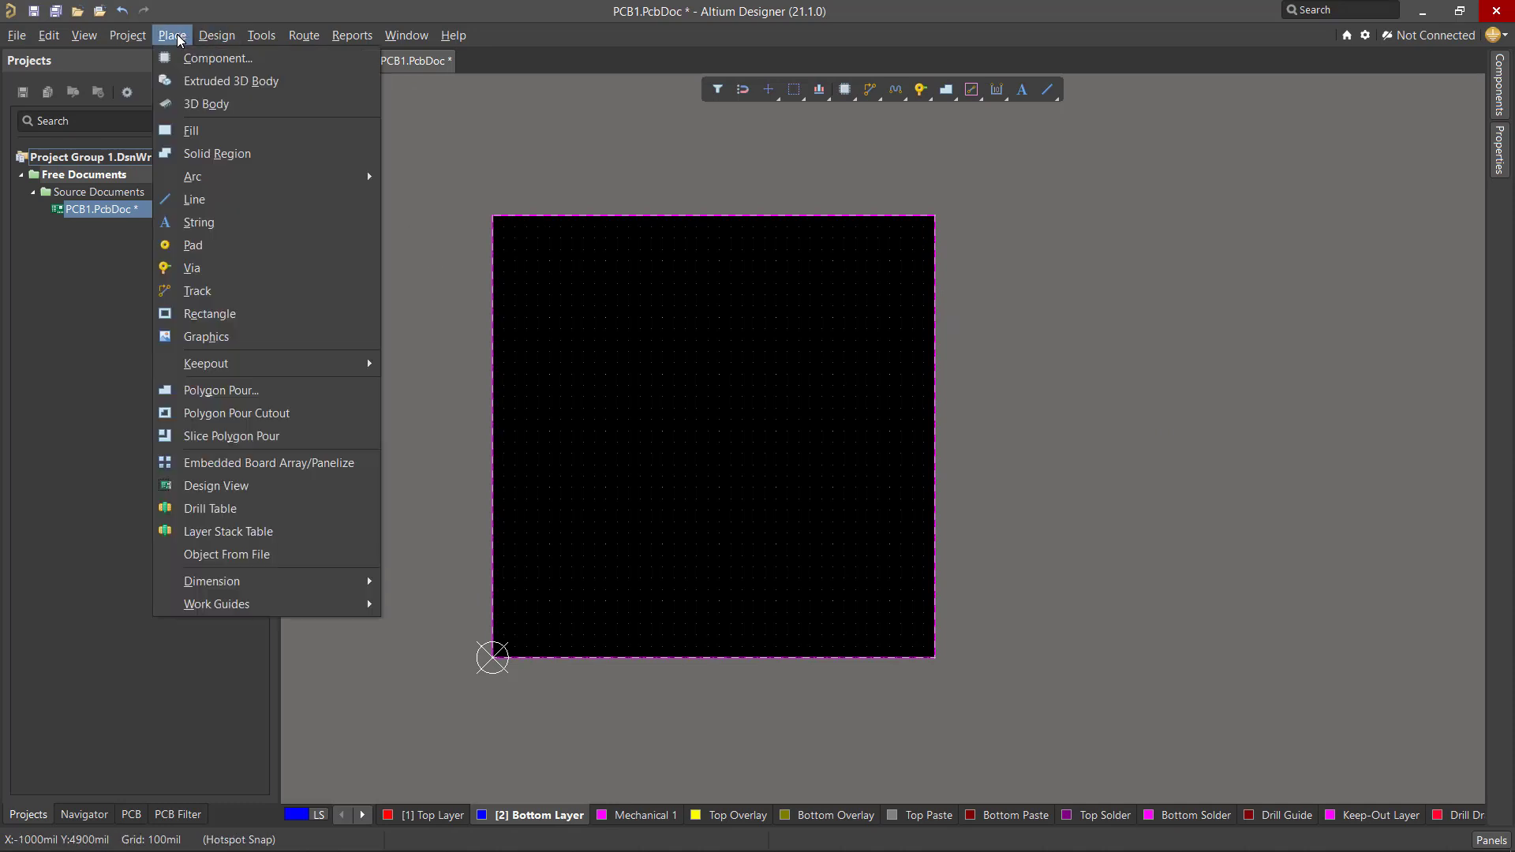
pyautogui.click(210, 391)
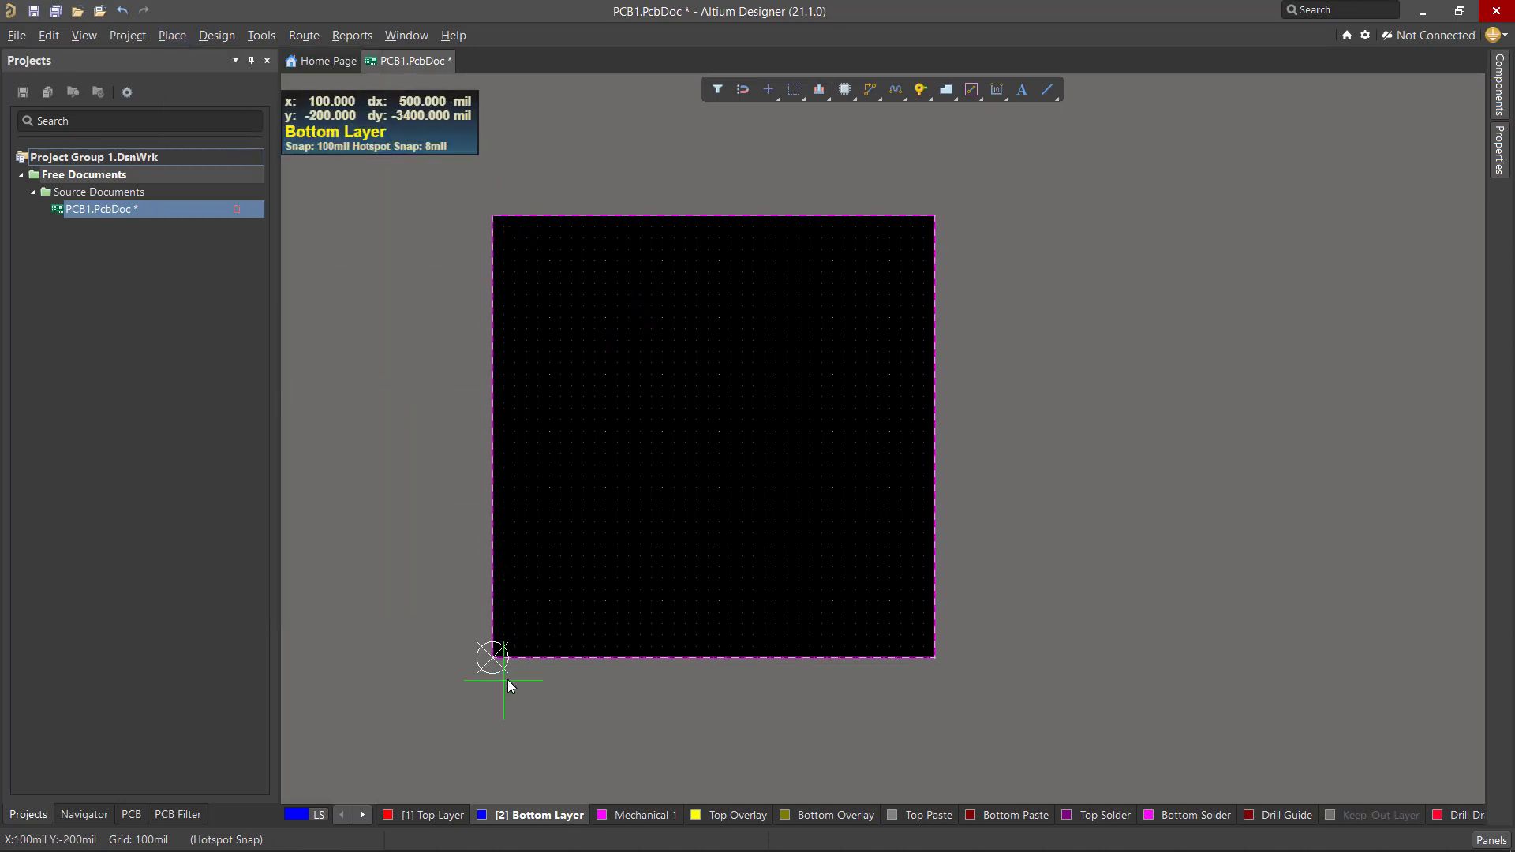
pyautogui.click(492, 216)
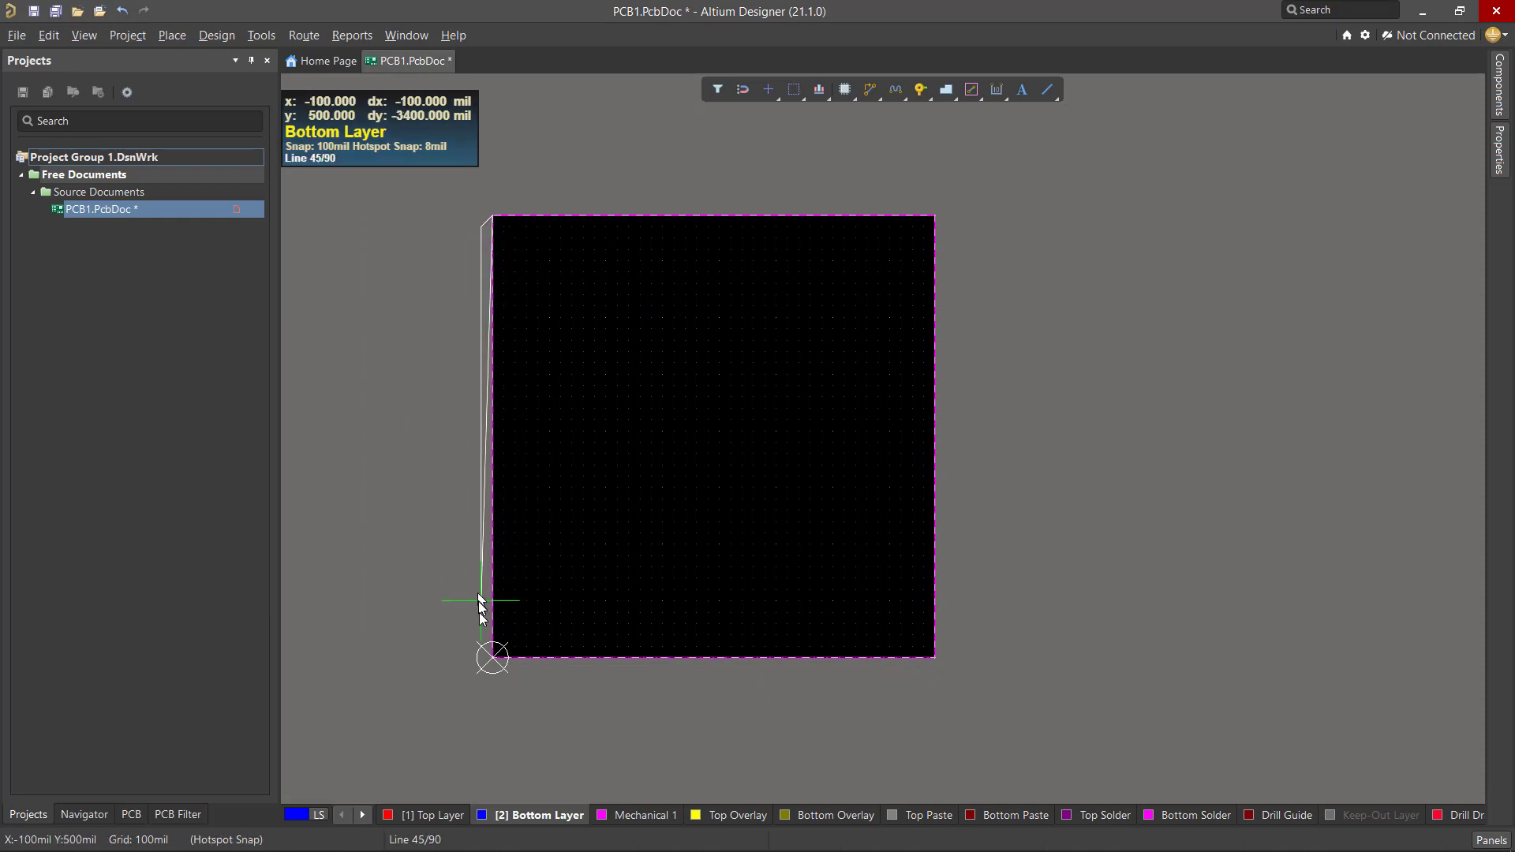
pyautogui.click(492, 660)
pyautogui.press('space')
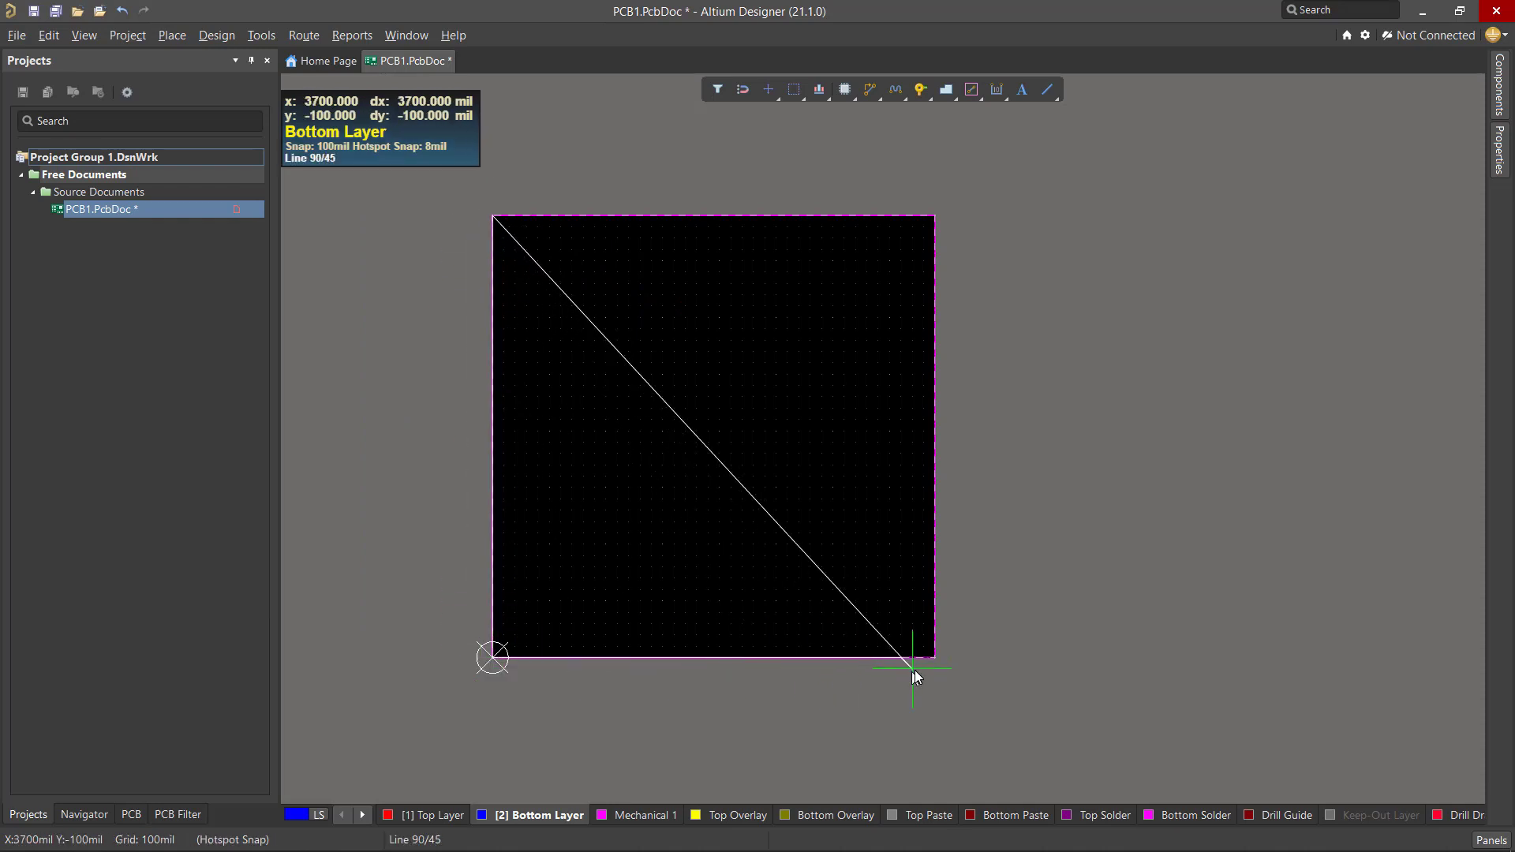
pyautogui.click(935, 657)
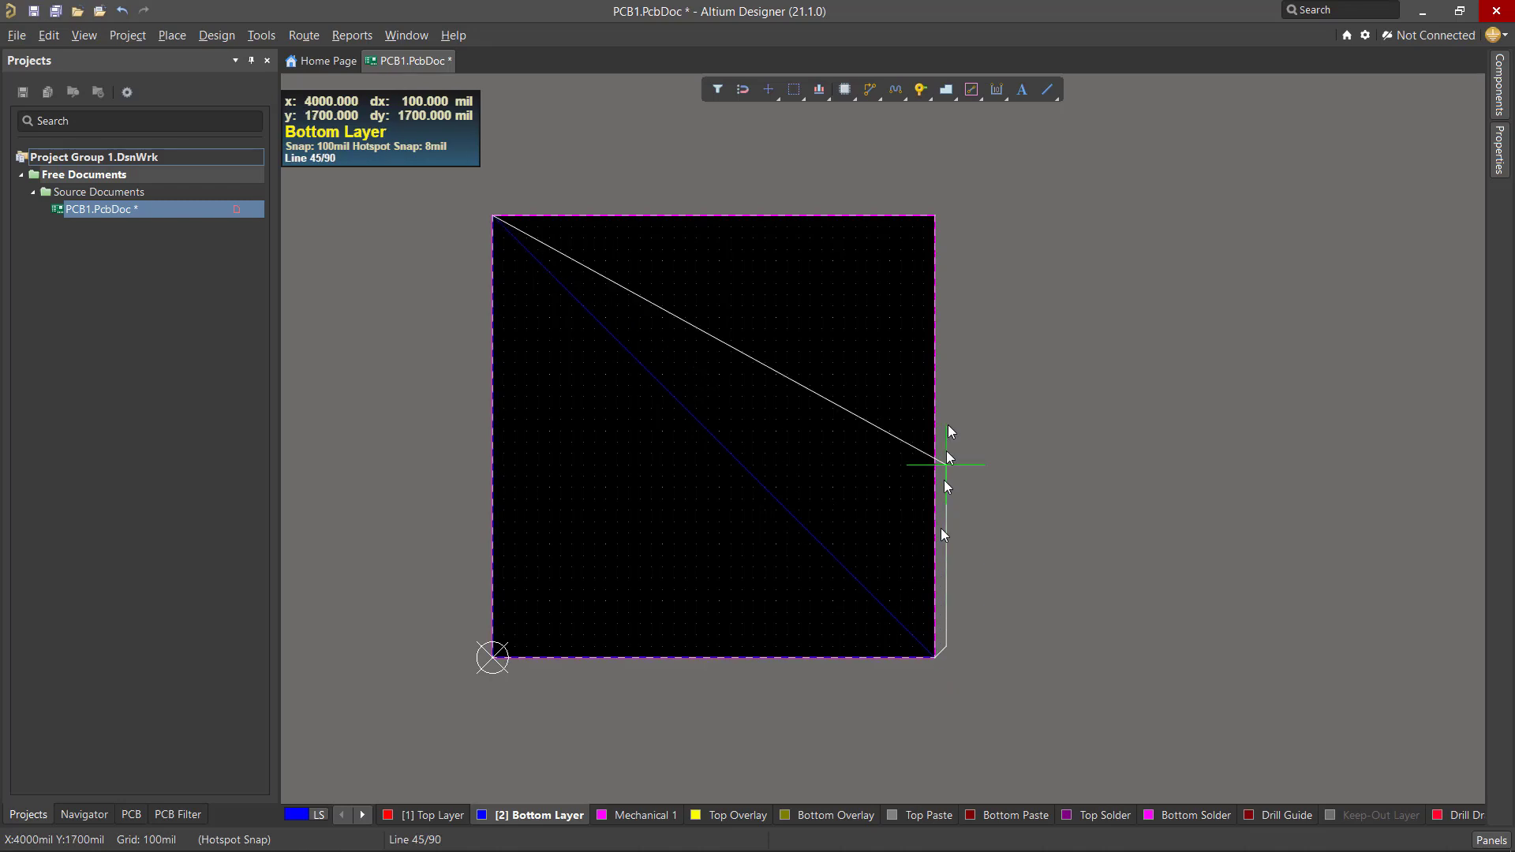
pyautogui.click(935, 215)
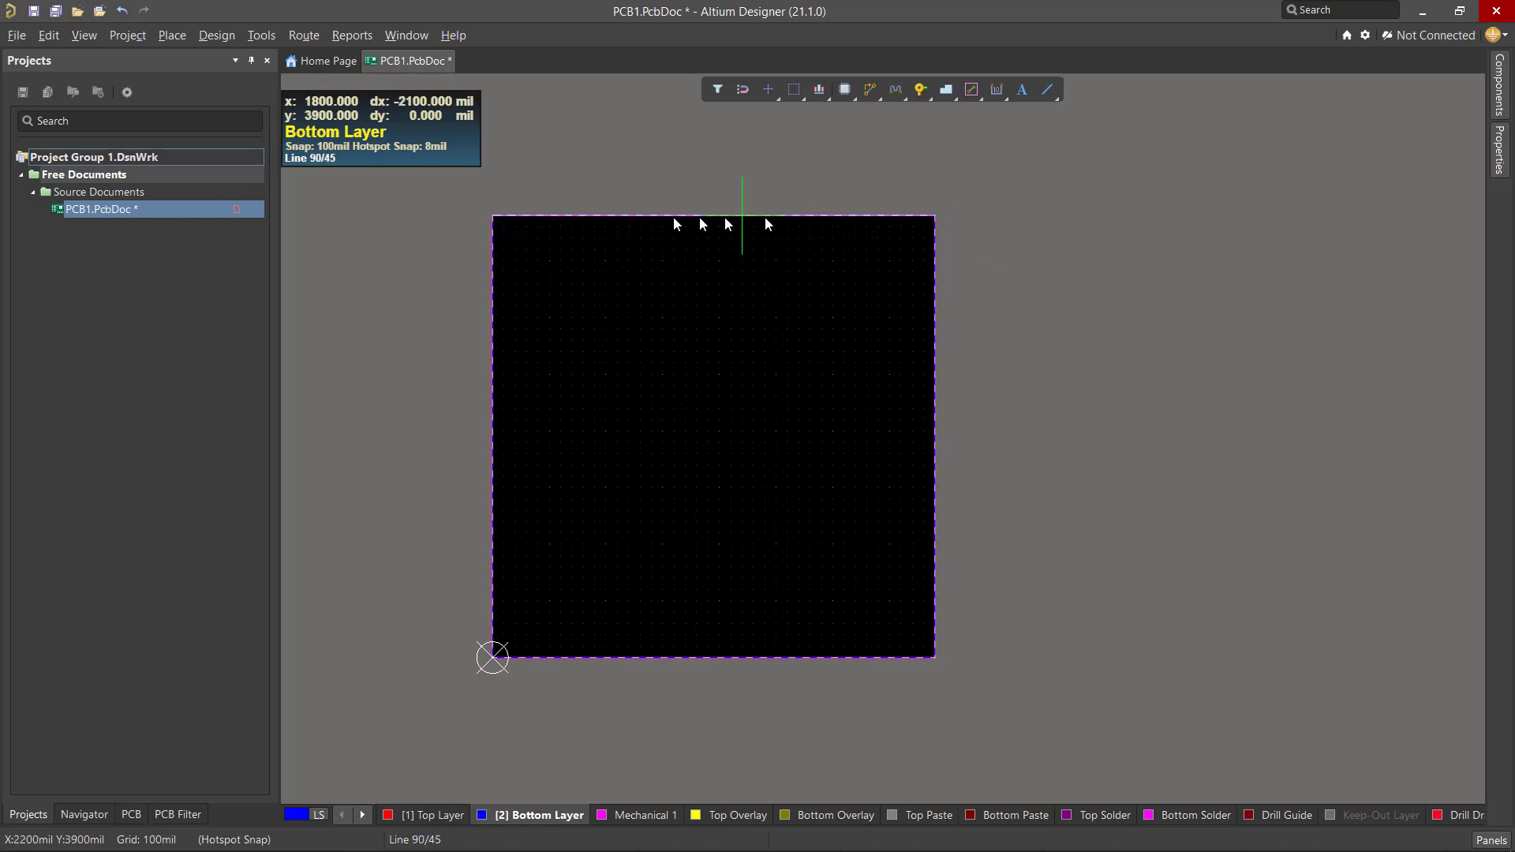
pyautogui.click(495, 214)
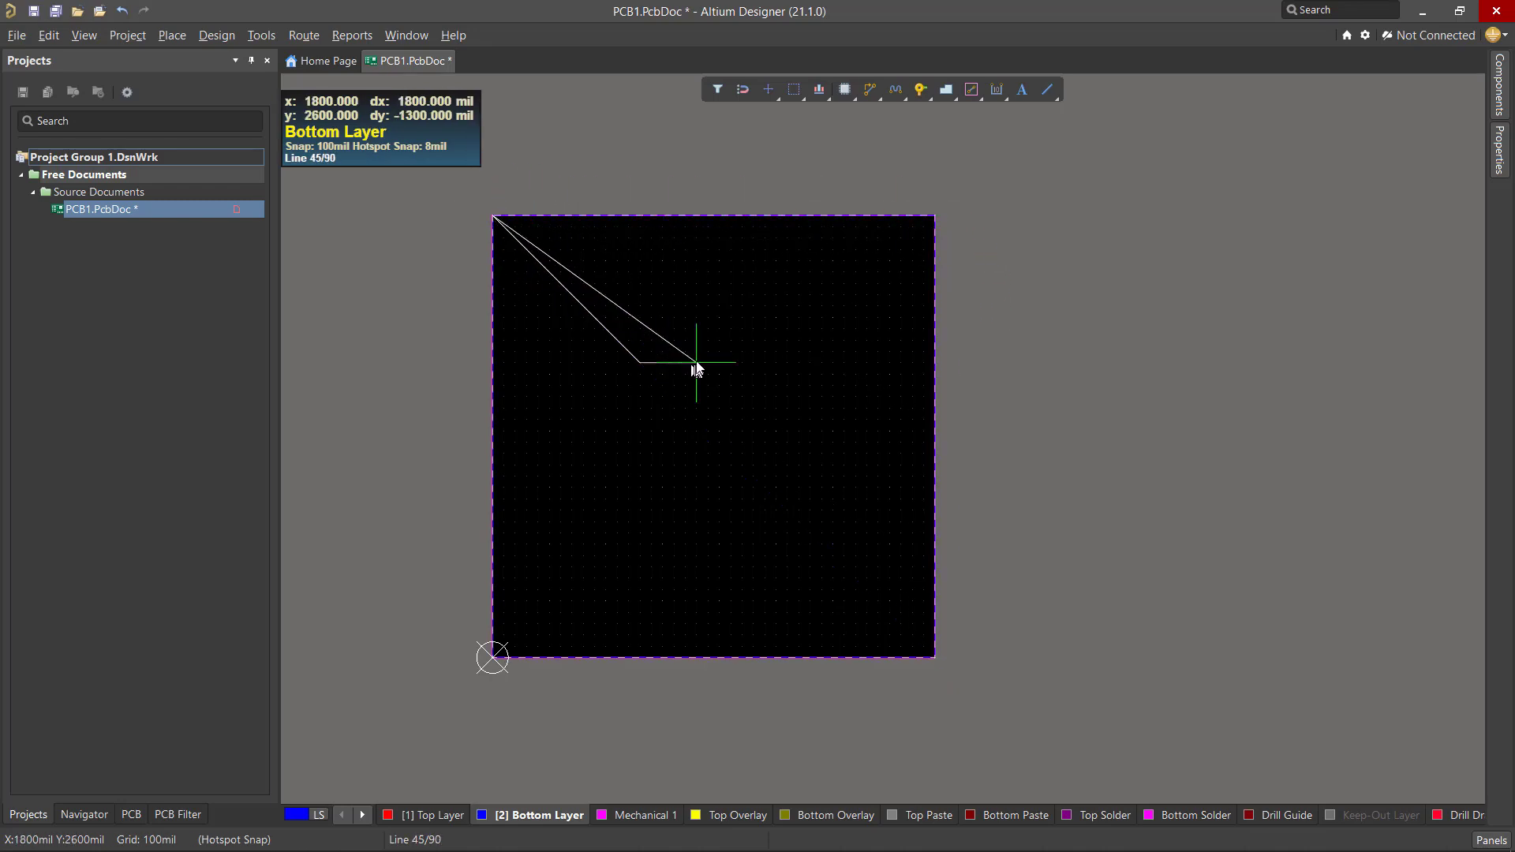
pyautogui.rightClick(677, 401)
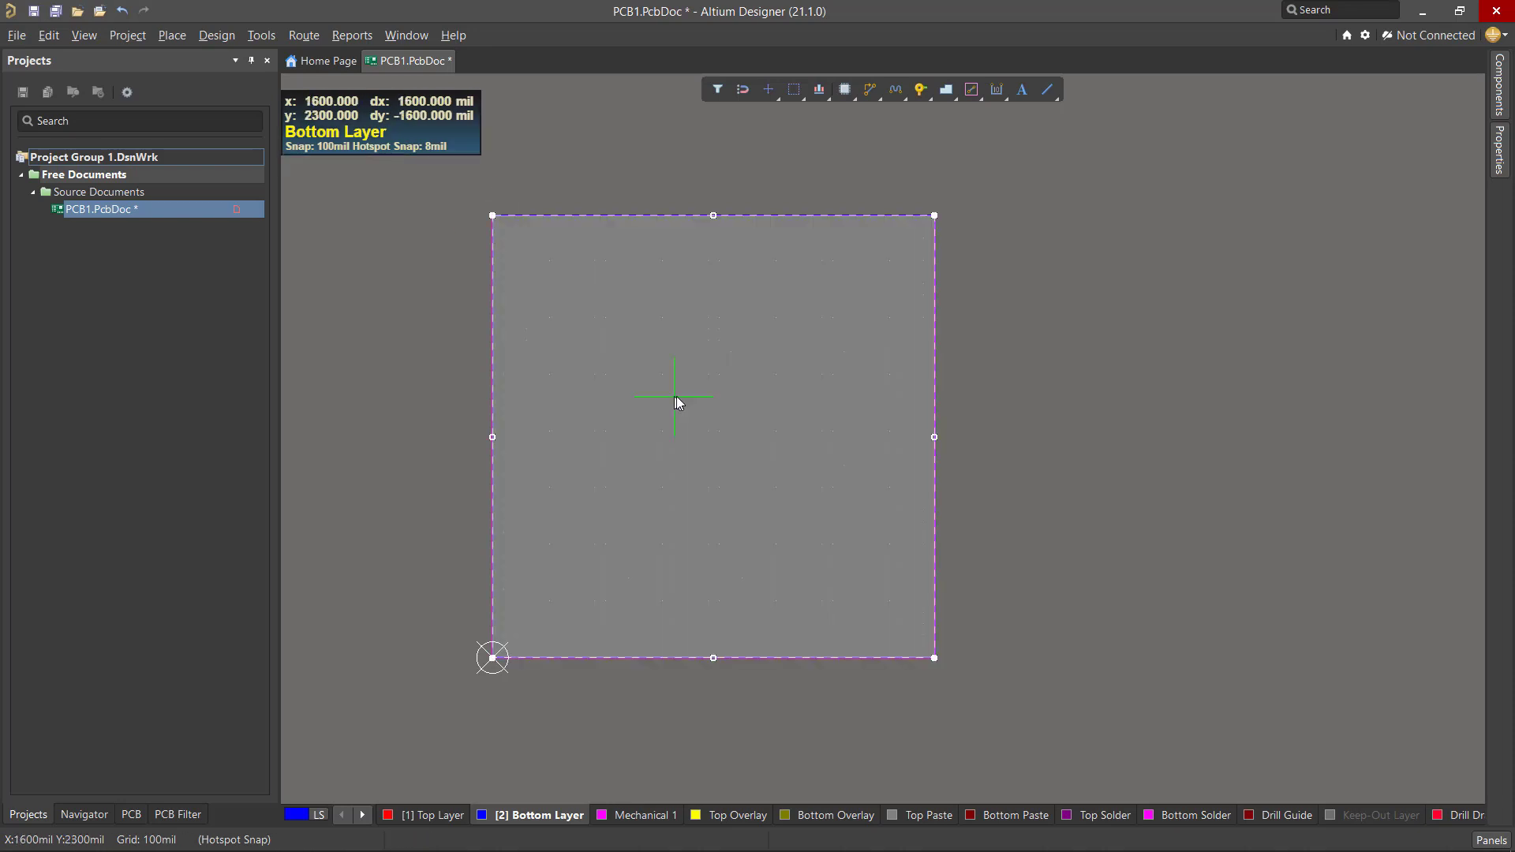
pyautogui.click(412, 423)
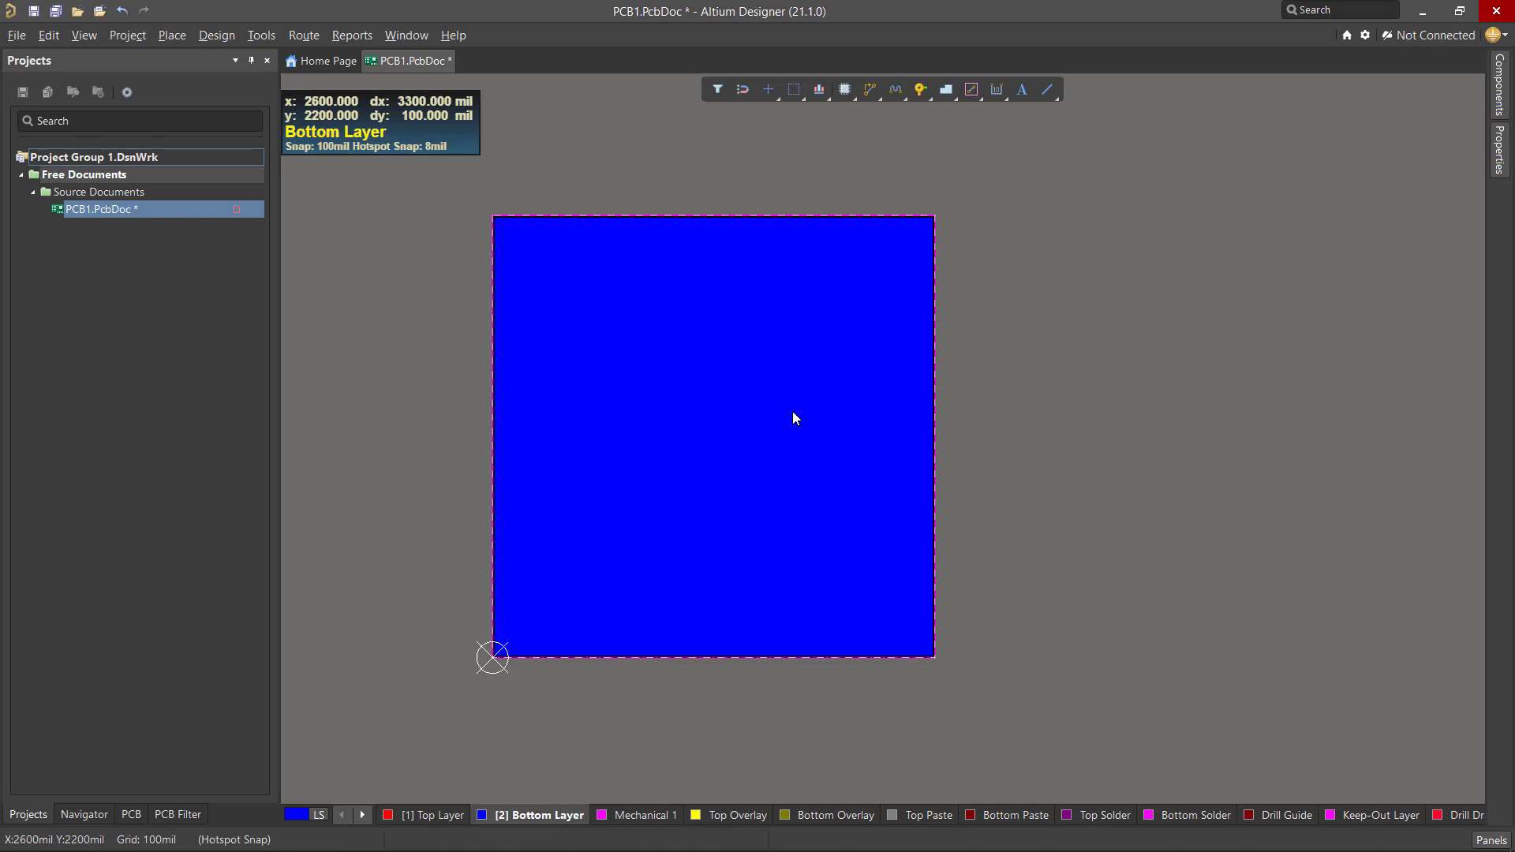
# - Inspect the polygon pour's properties and the nets available for assignment
pyautogui.click(654, 407)
pyautogui.click(703, 355)
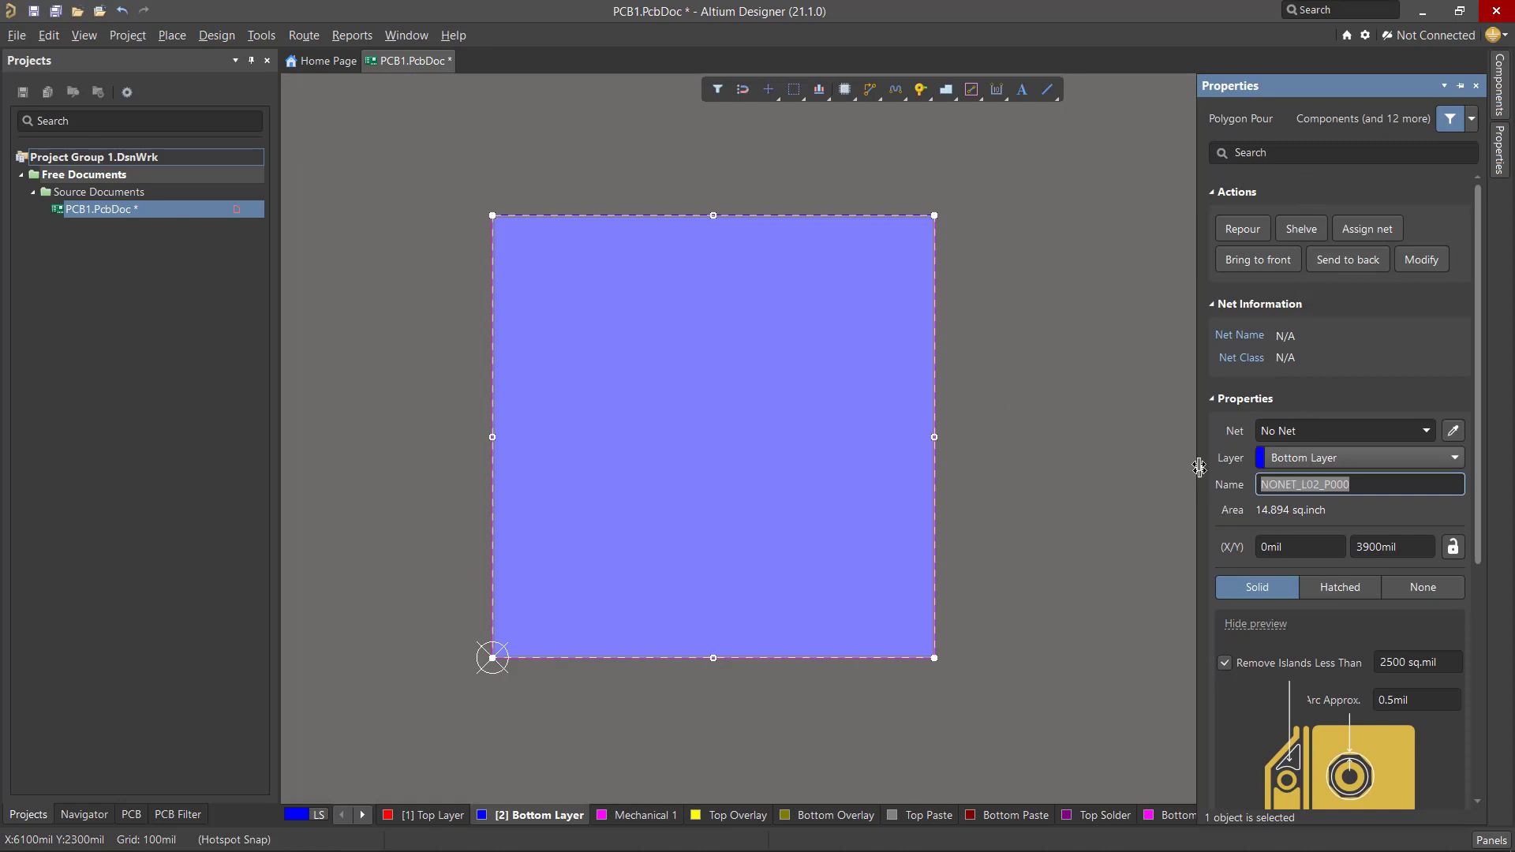
pyautogui.click(1427, 429)
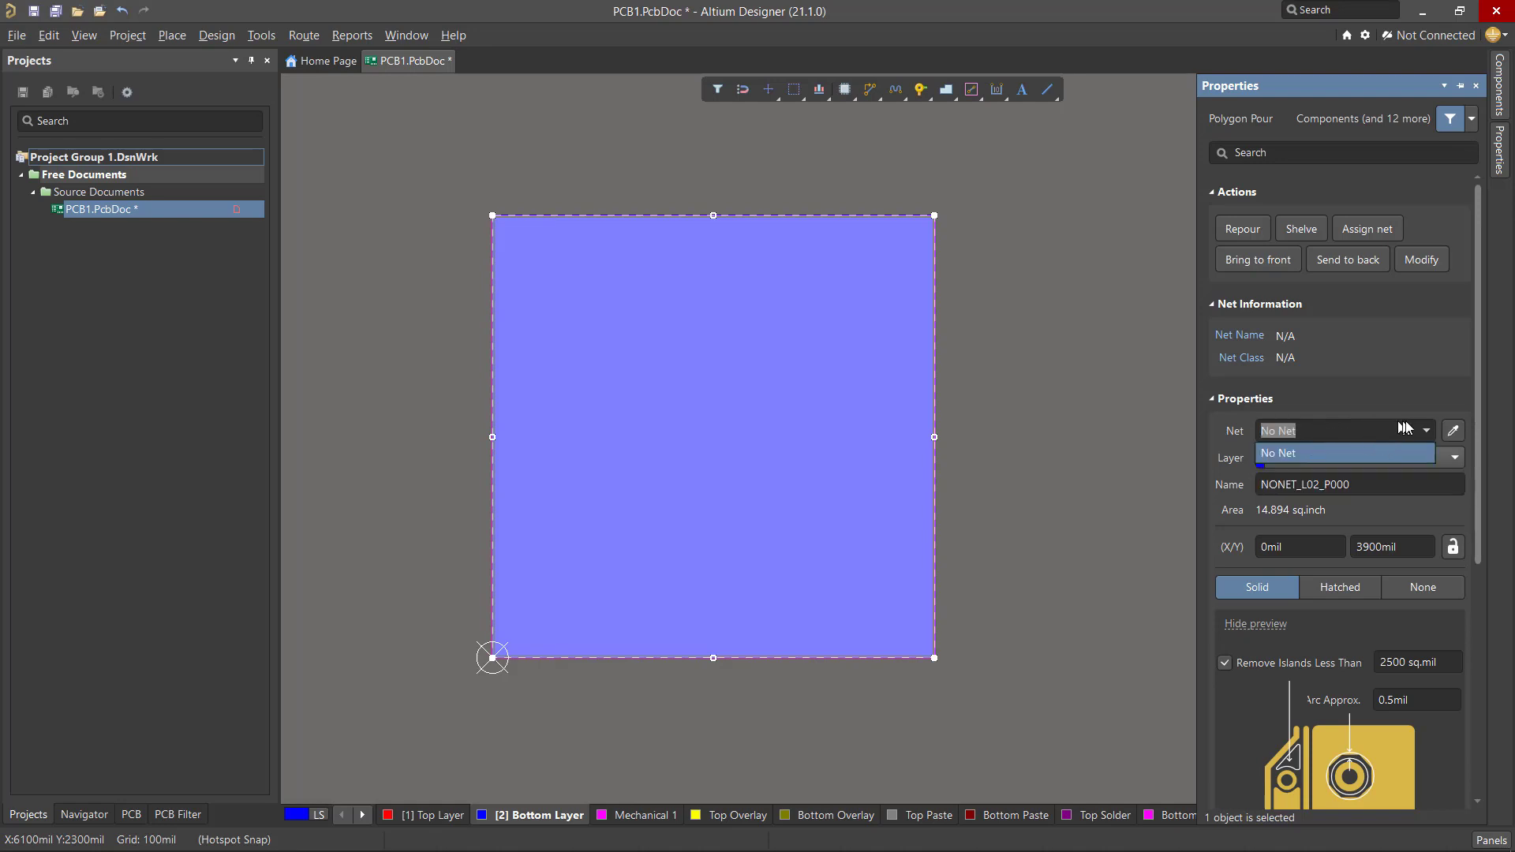
pyautogui.click(1039, 338)
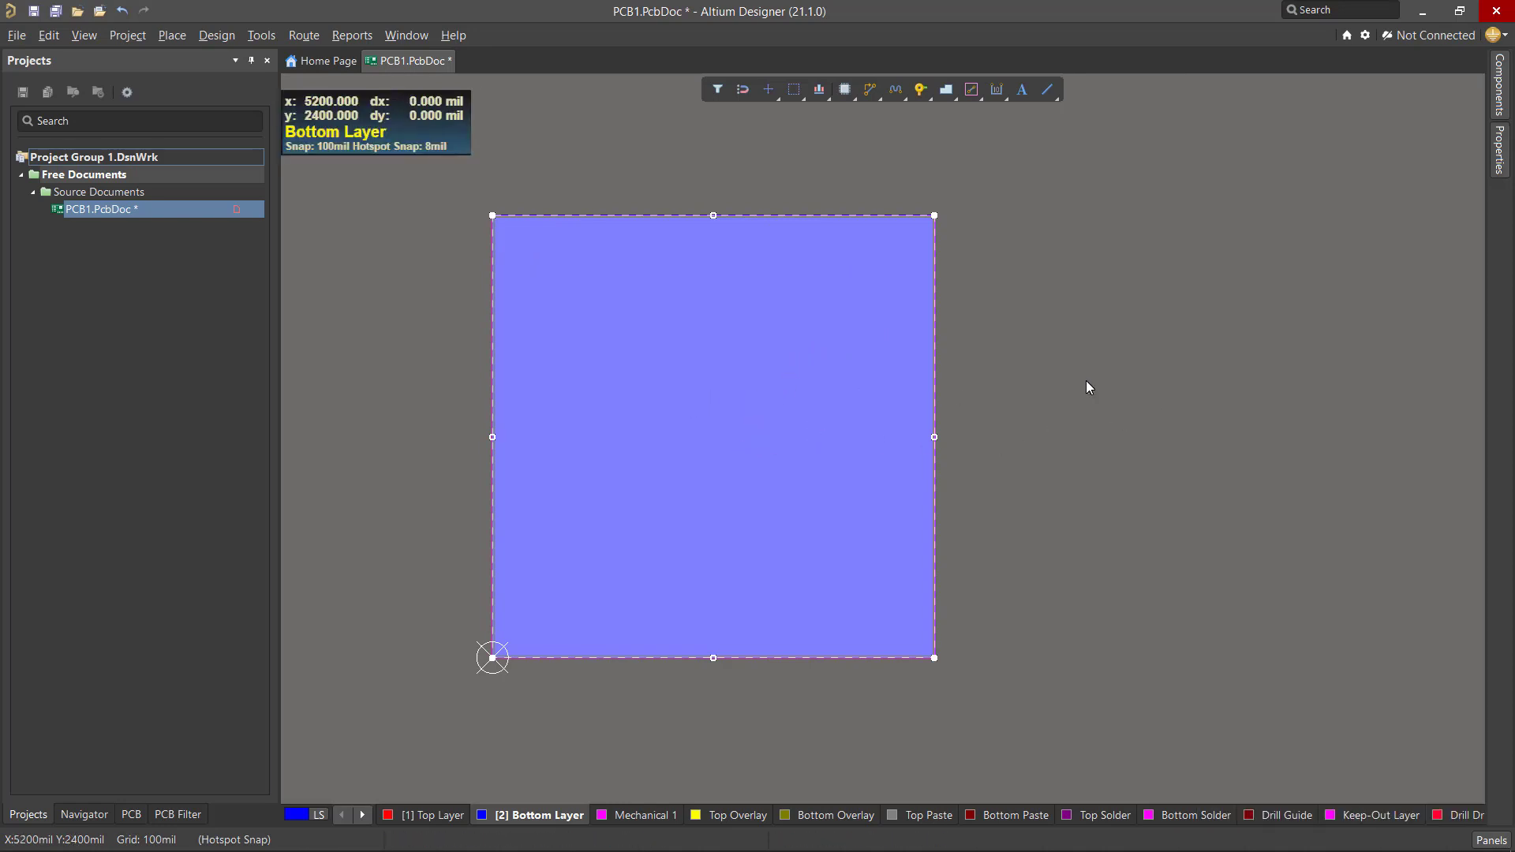
pyautogui.click(1086, 380)
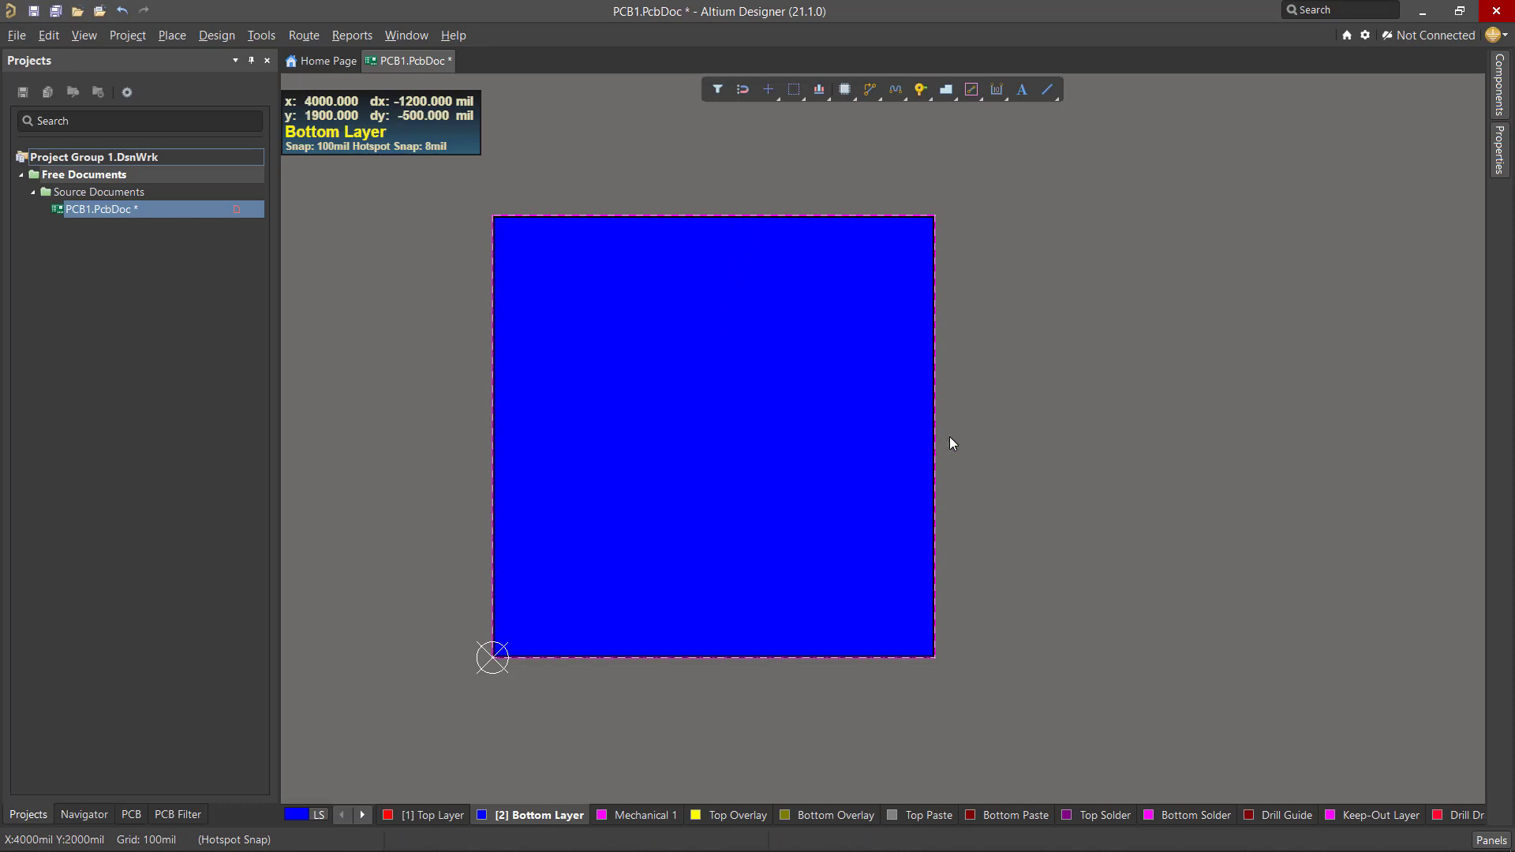
# - Place a square polygon pour cutout about 1800 by 1800 mil in the board's upper-right area, ending at its right edge
pyautogui.click(884, 438)
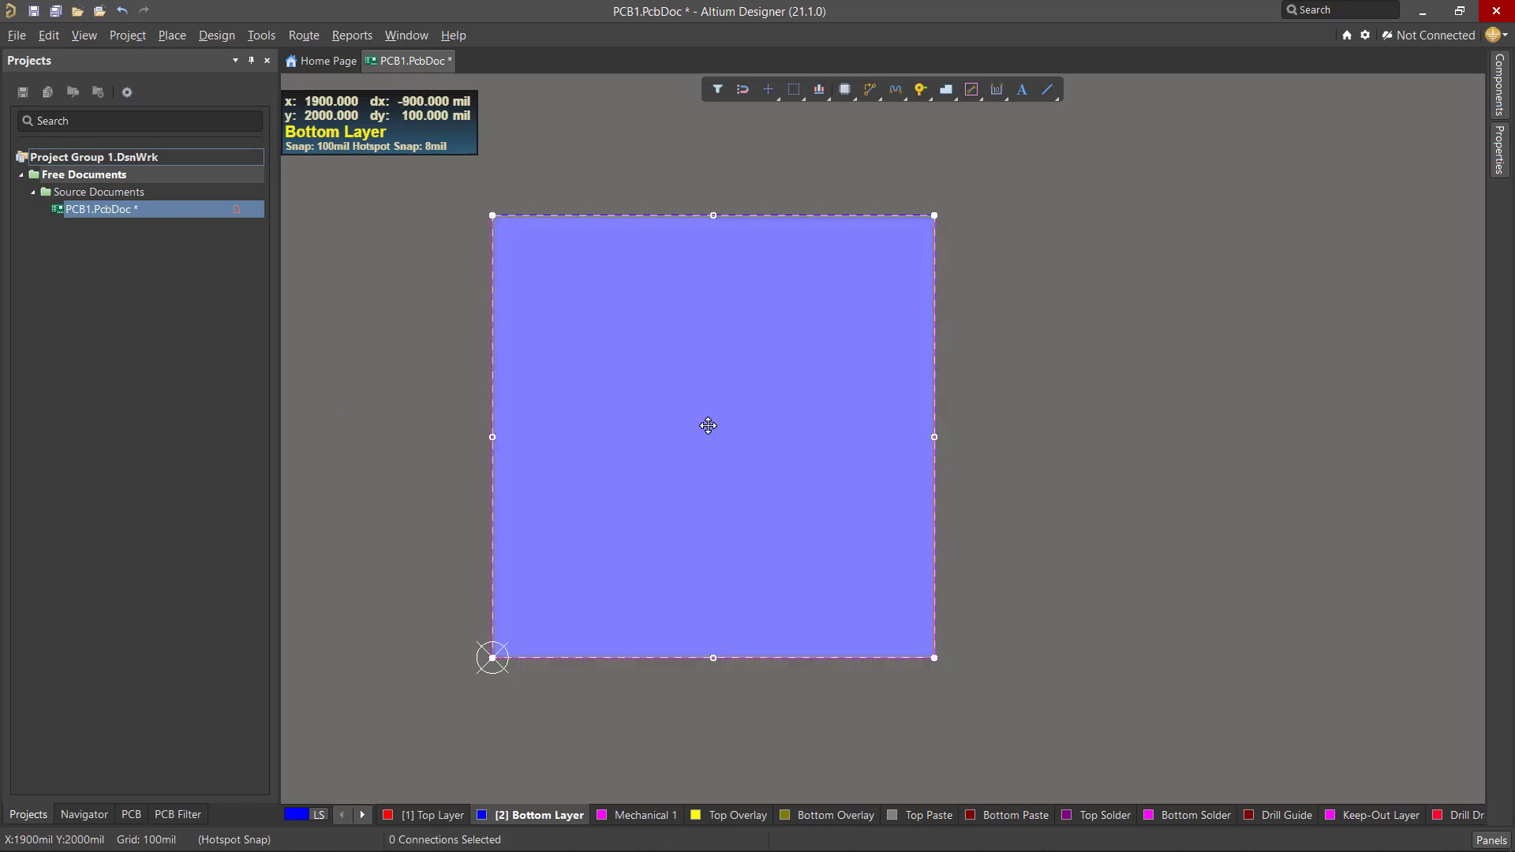
pyautogui.click(191, 40)
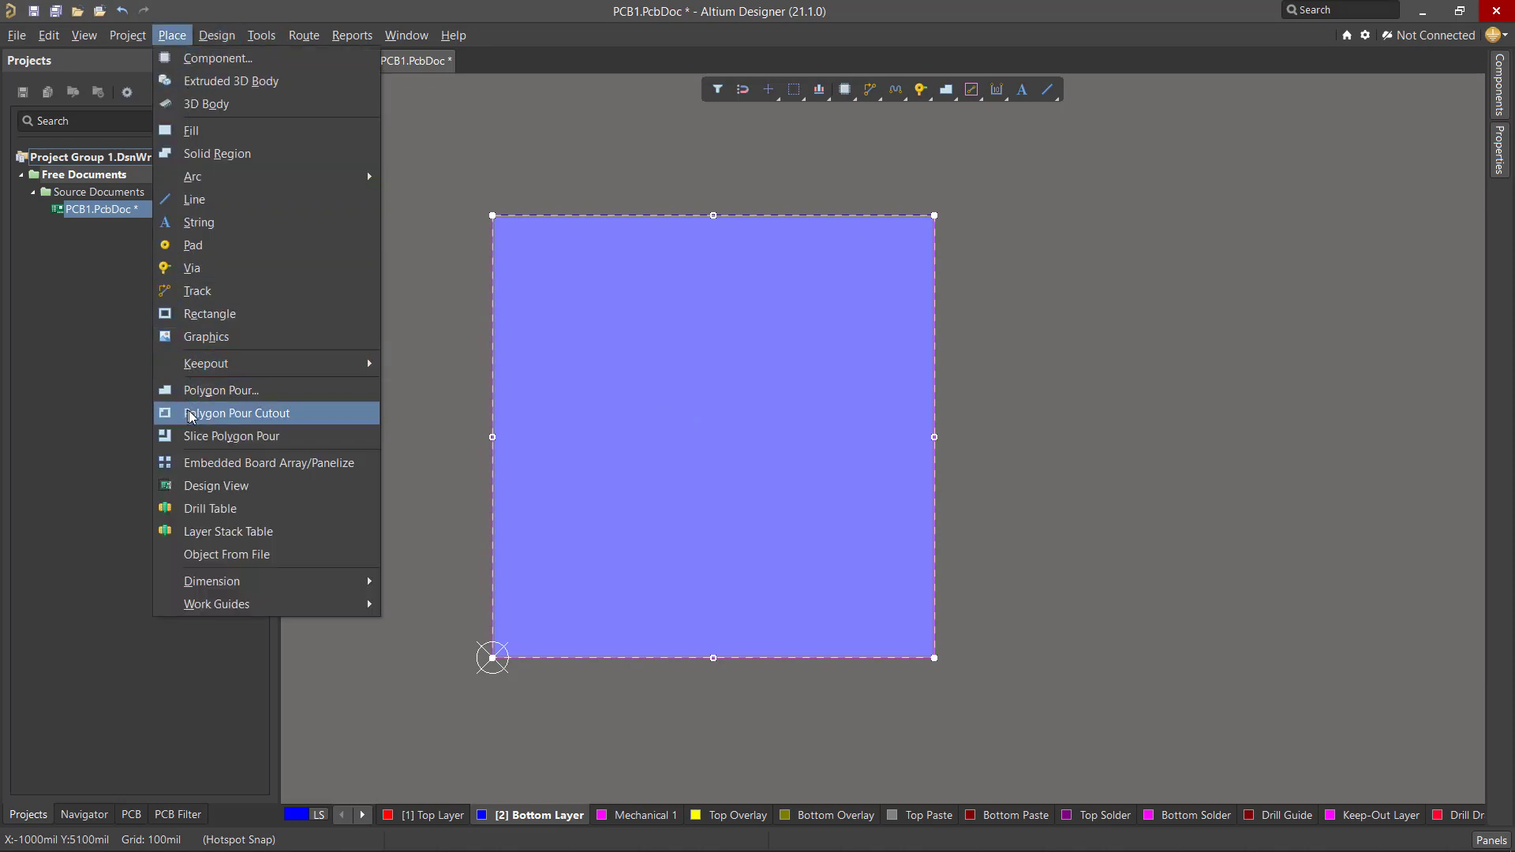
pyautogui.click(304, 415)
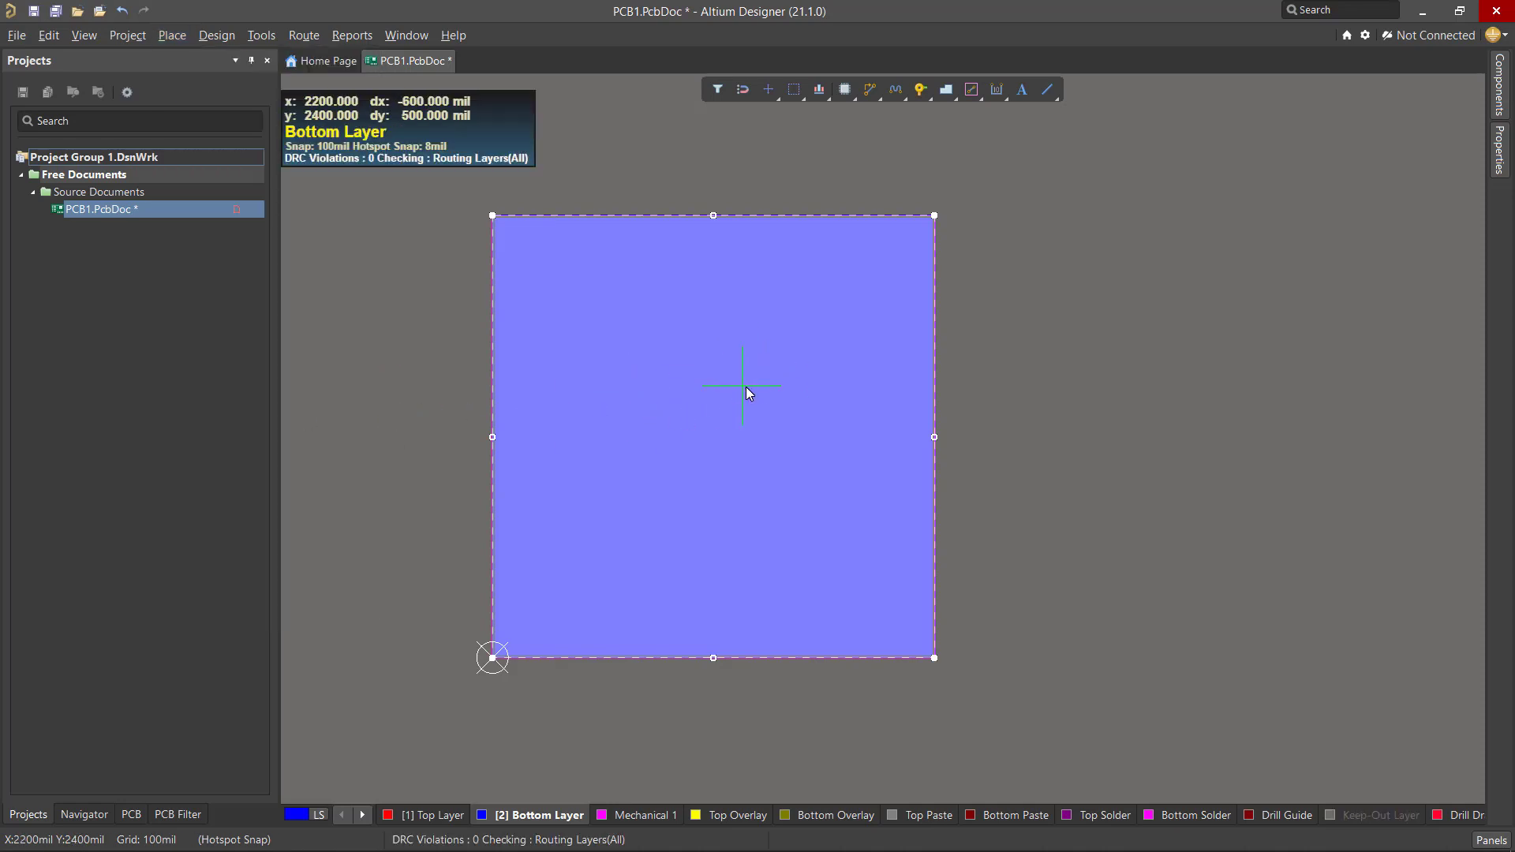
pyautogui.click(729, 215)
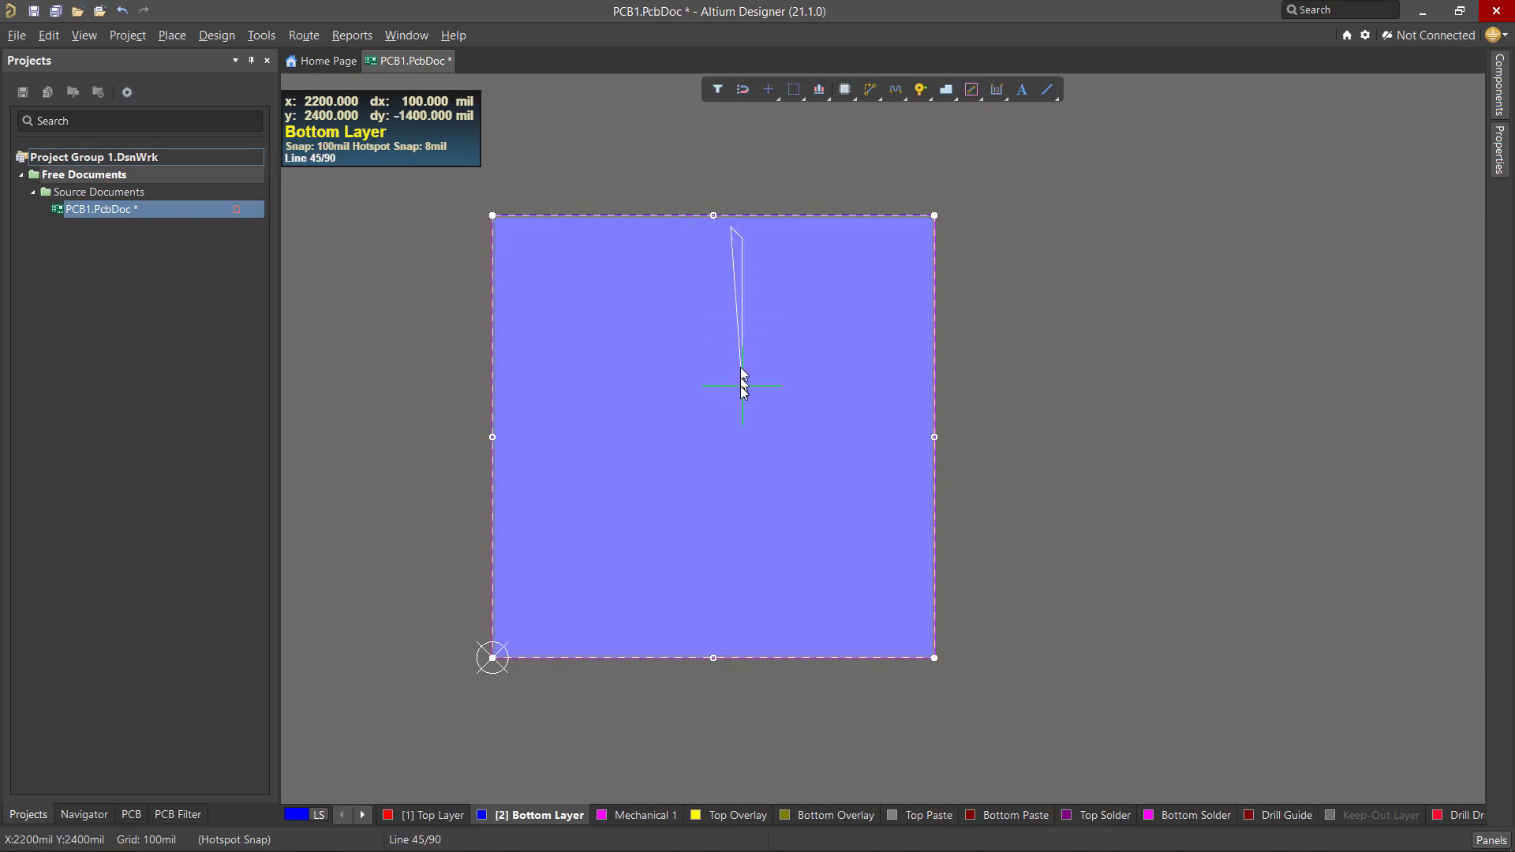
pyautogui.click(731, 432)
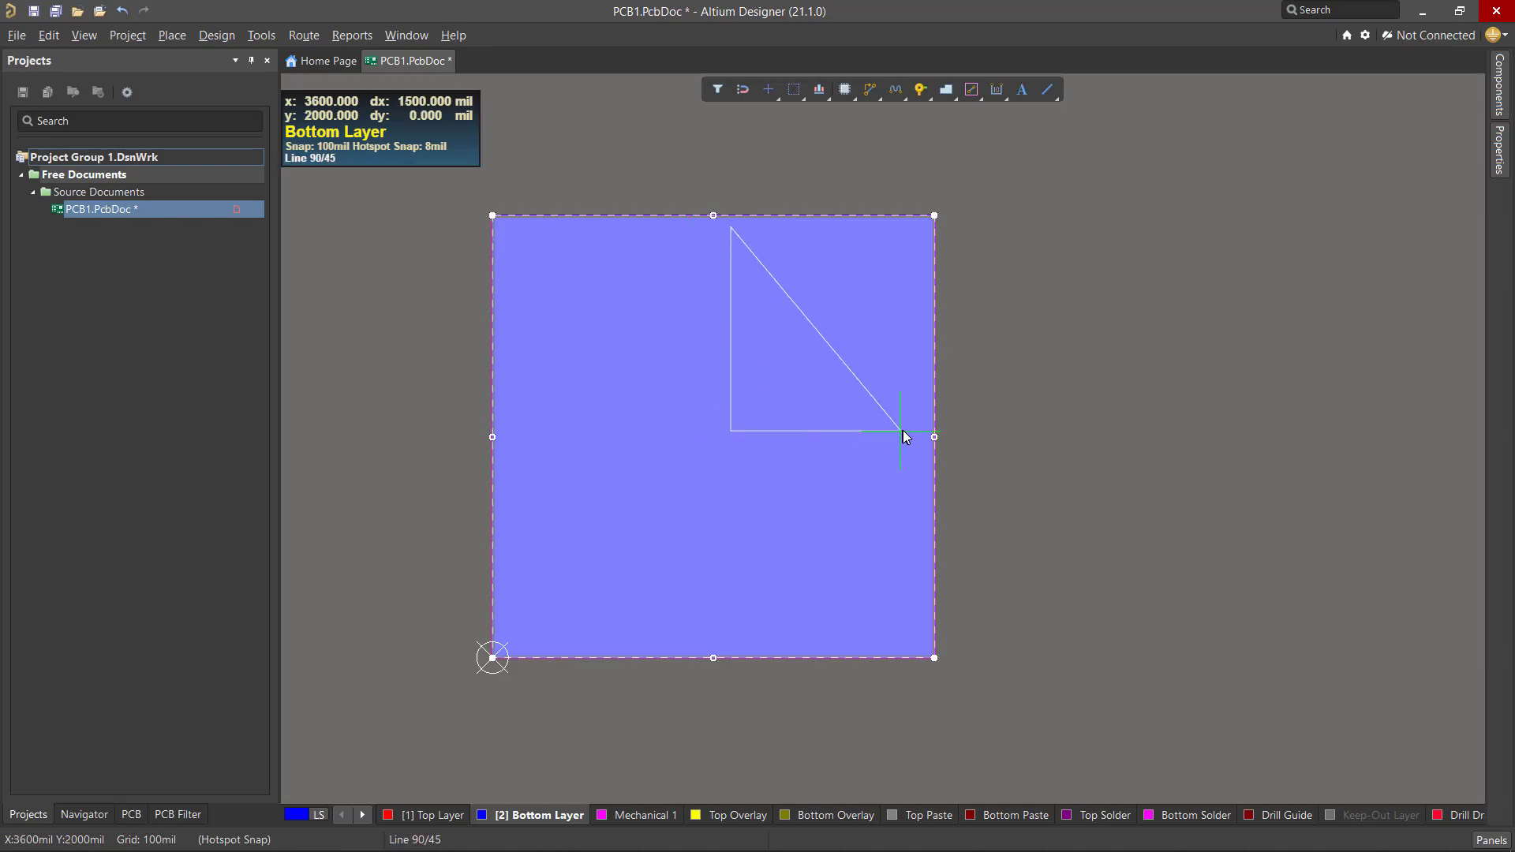
pyautogui.click(935, 432)
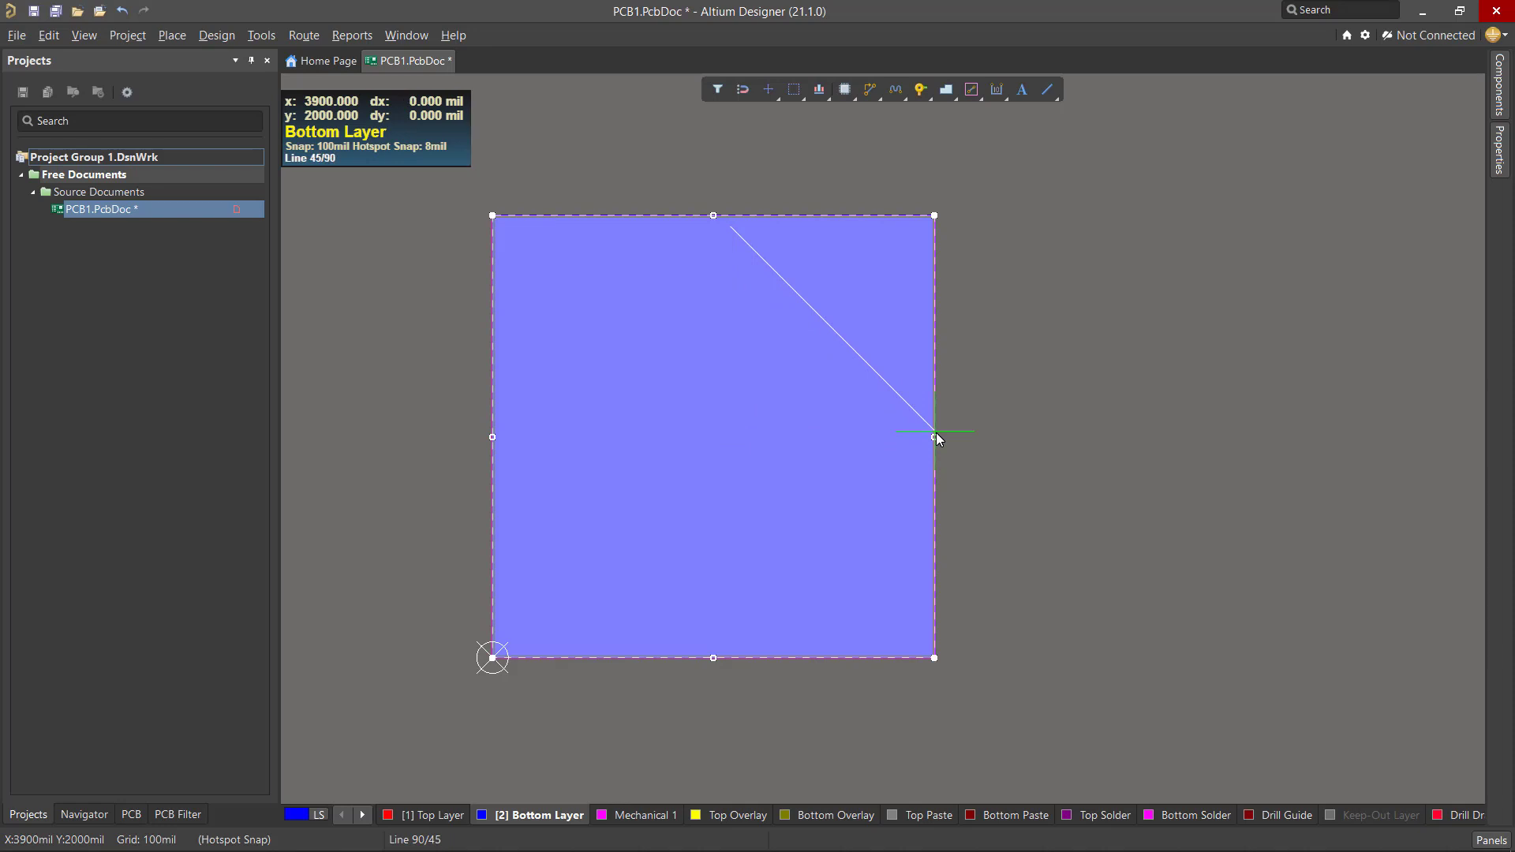
pyautogui.click(935, 227)
pyautogui.press('space')
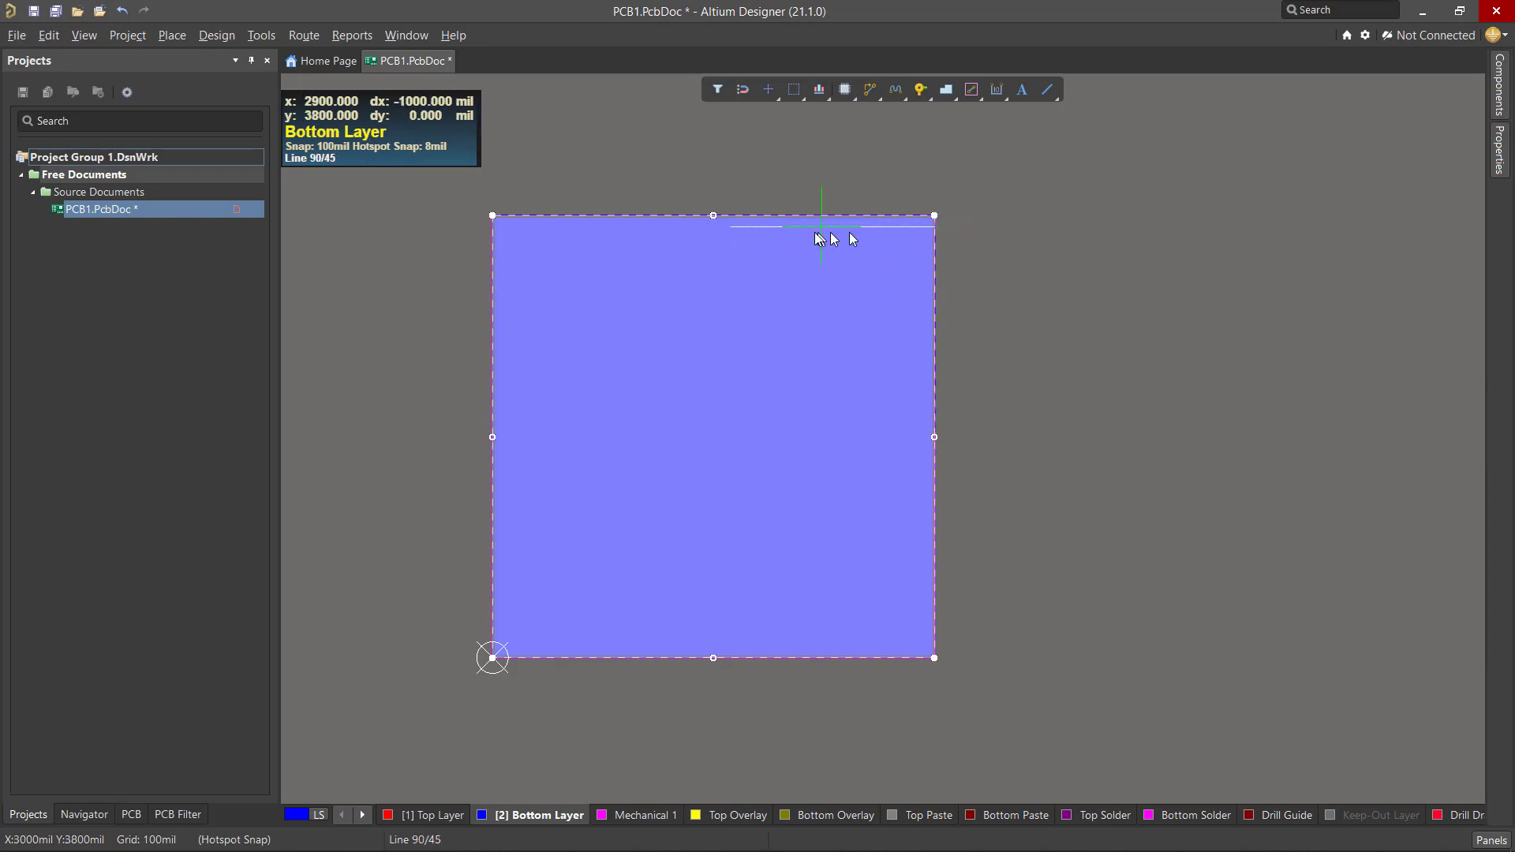
pyautogui.click(724, 224)
pyautogui.press('space')
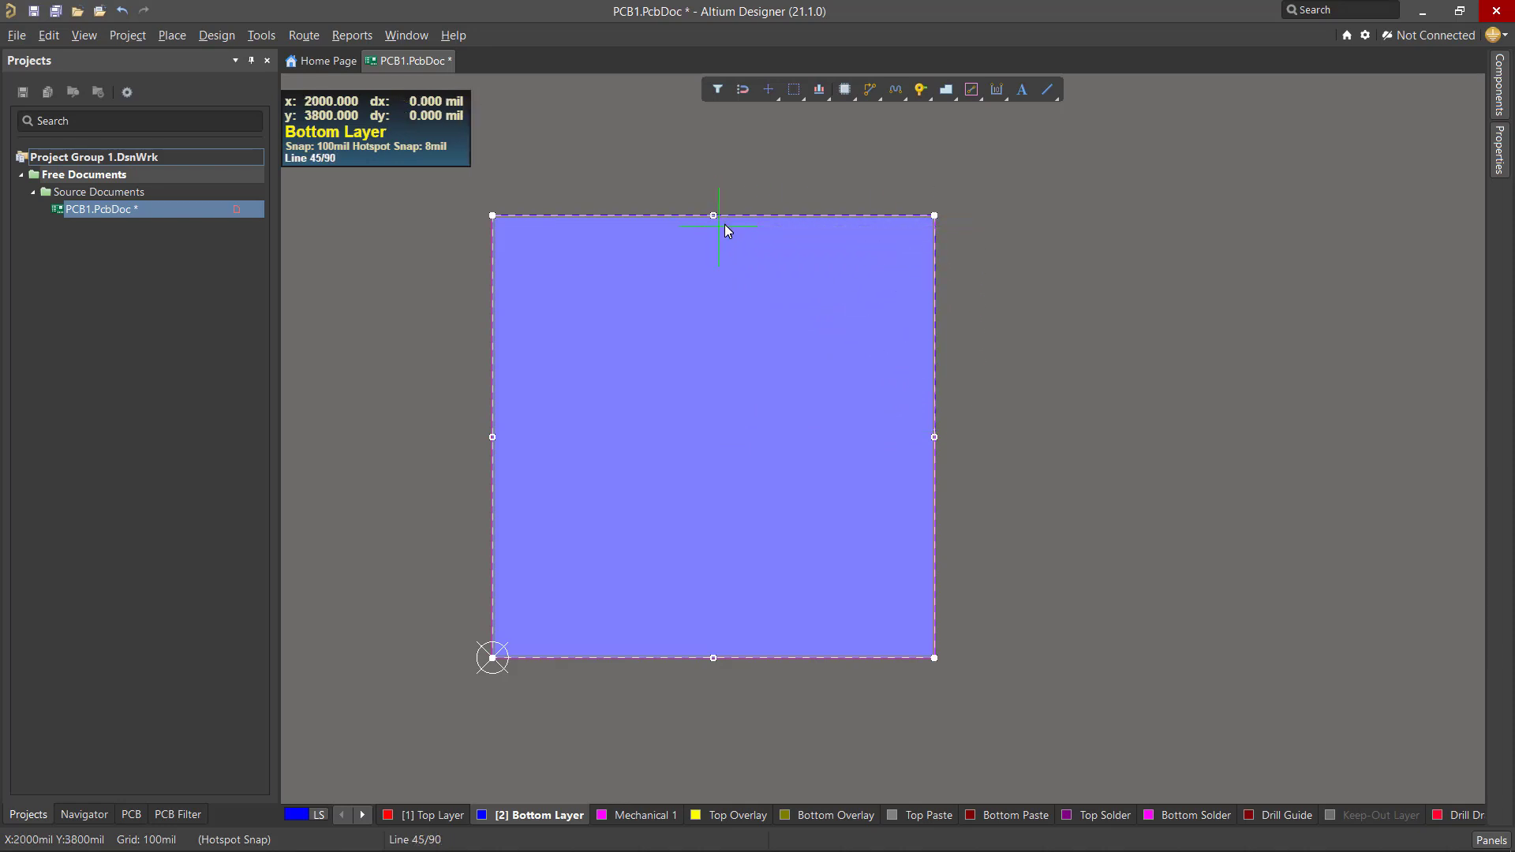
pyautogui.rightClick(790, 281)
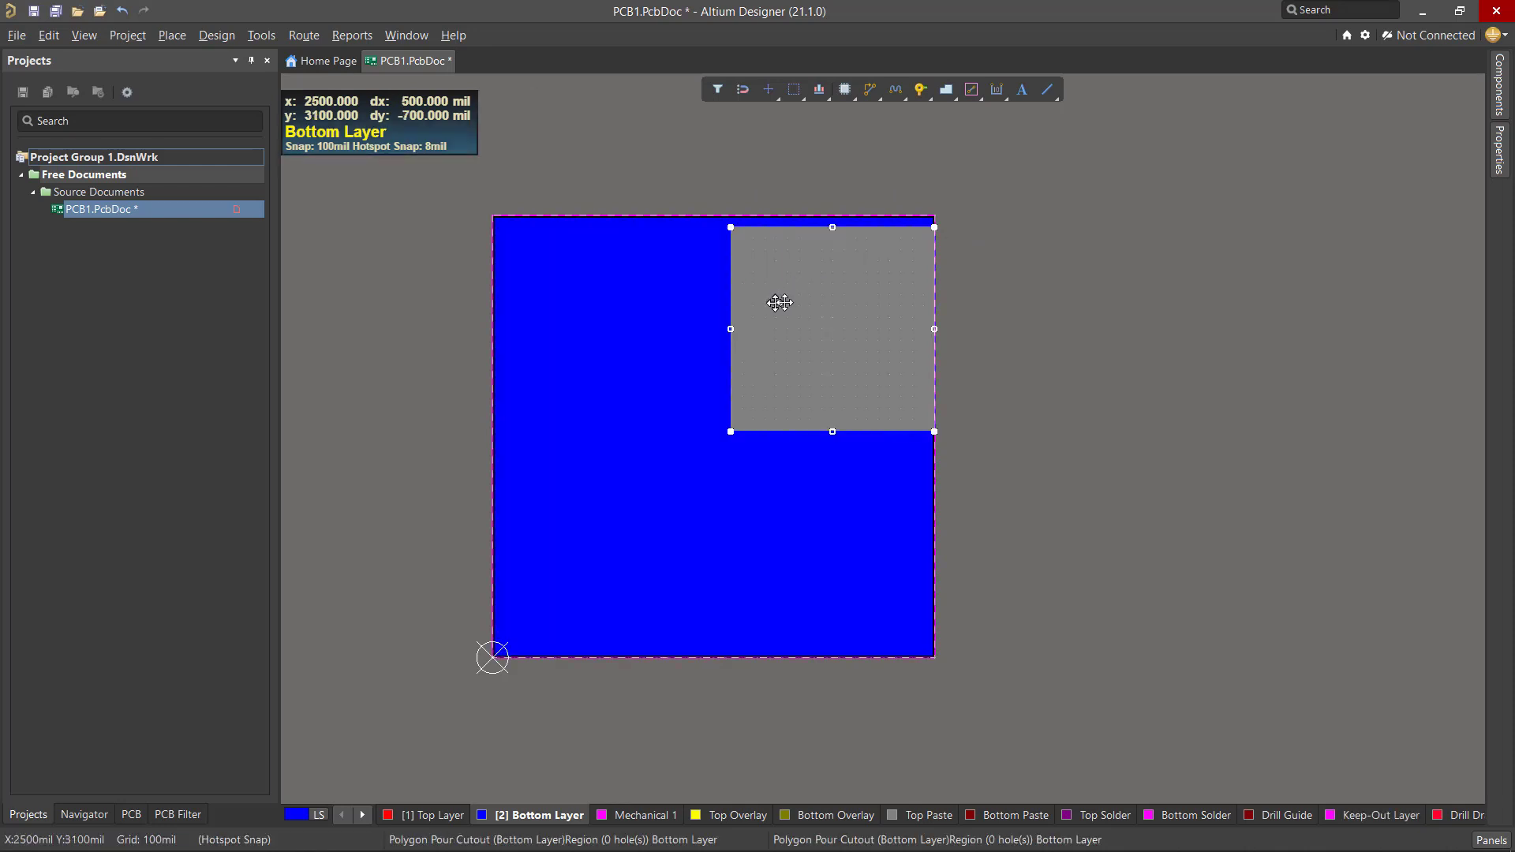
# - Stretch the cutout's upper edge to the board's top edge and clear the selection
pyautogui.click(832, 226)
pyautogui.moveTo(834, 228); pyautogui.dragTo(832, 212)
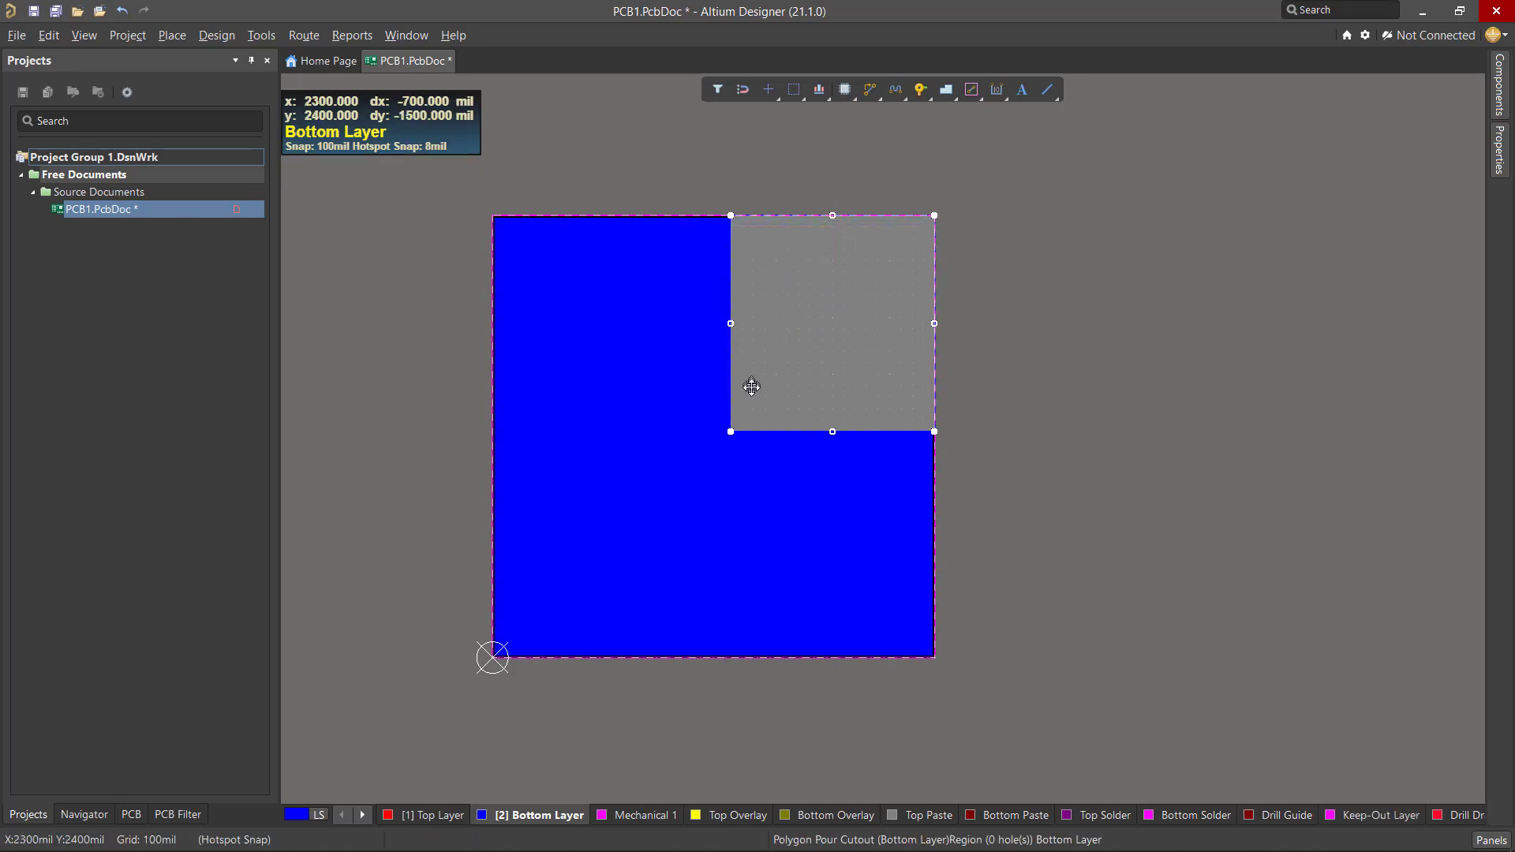
pyautogui.moveTo(730, 318); pyautogui.dragTo(735, 325)
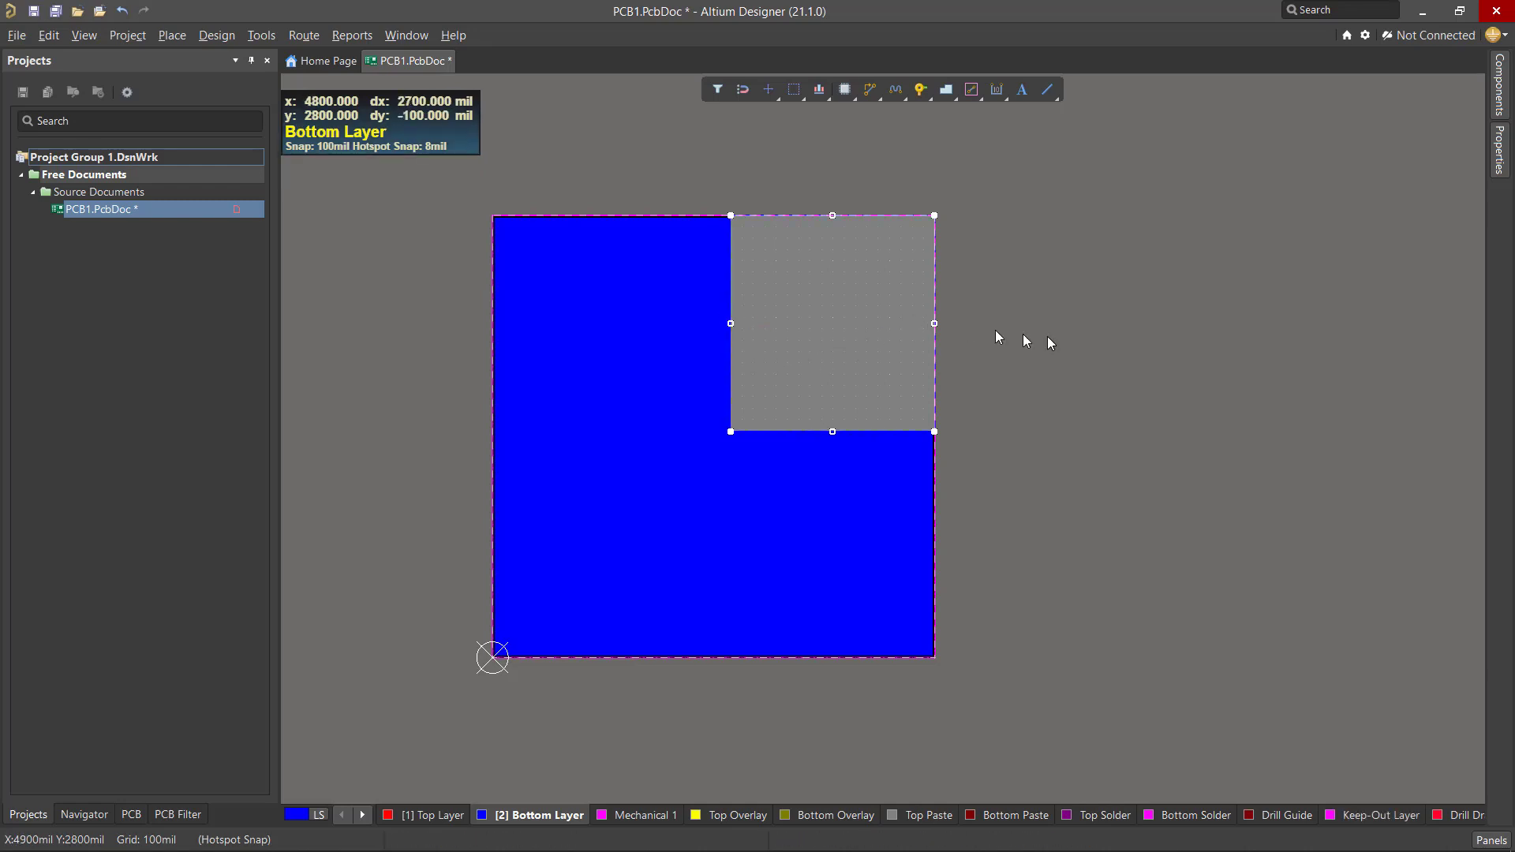
pyautogui.click(987, 411)
pyautogui.click(721, 315)
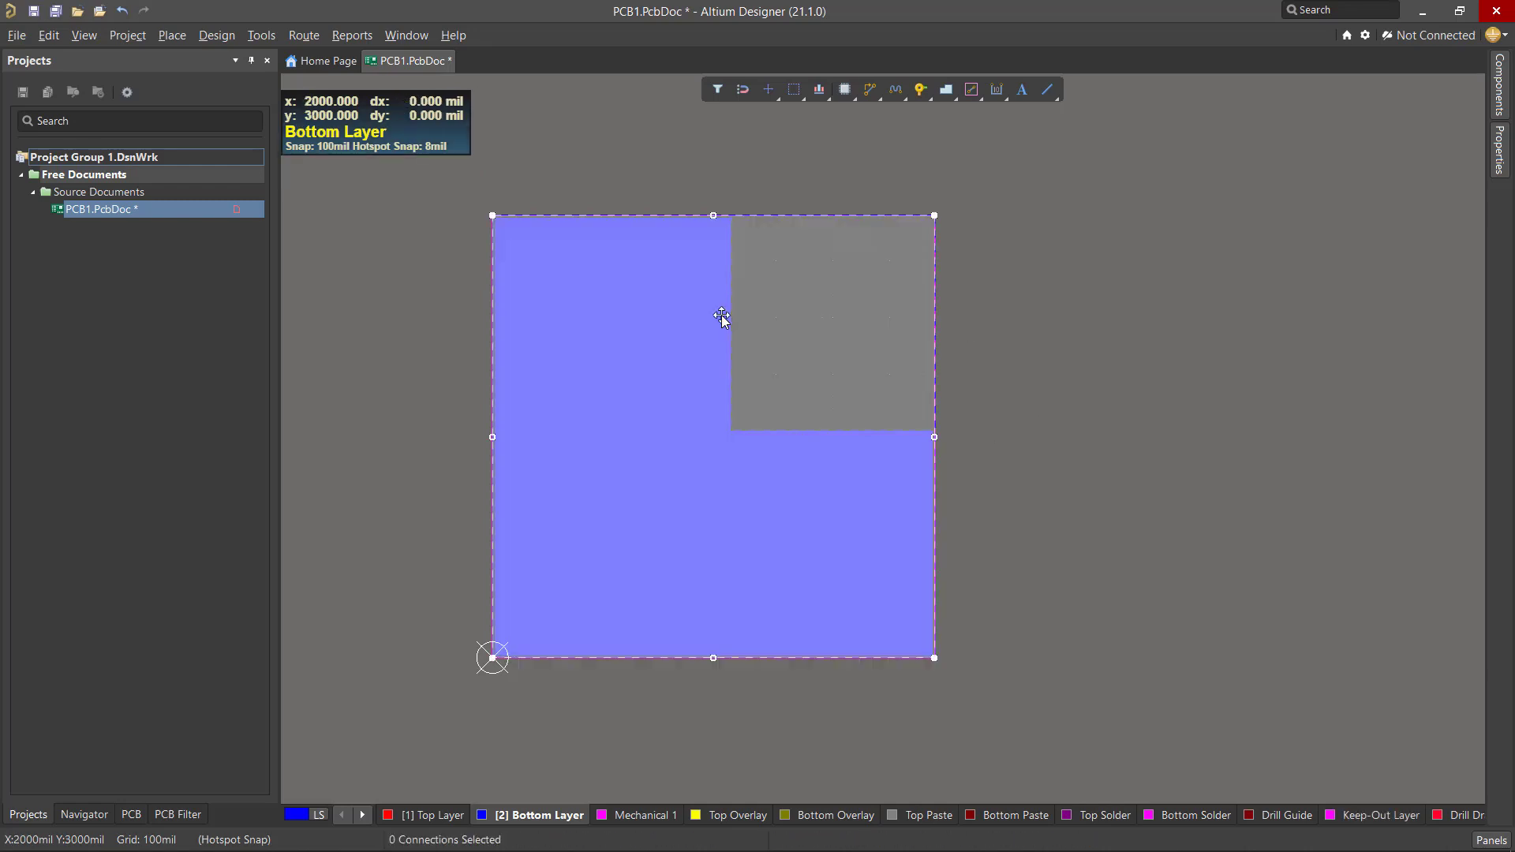
pyautogui.press('Escape')
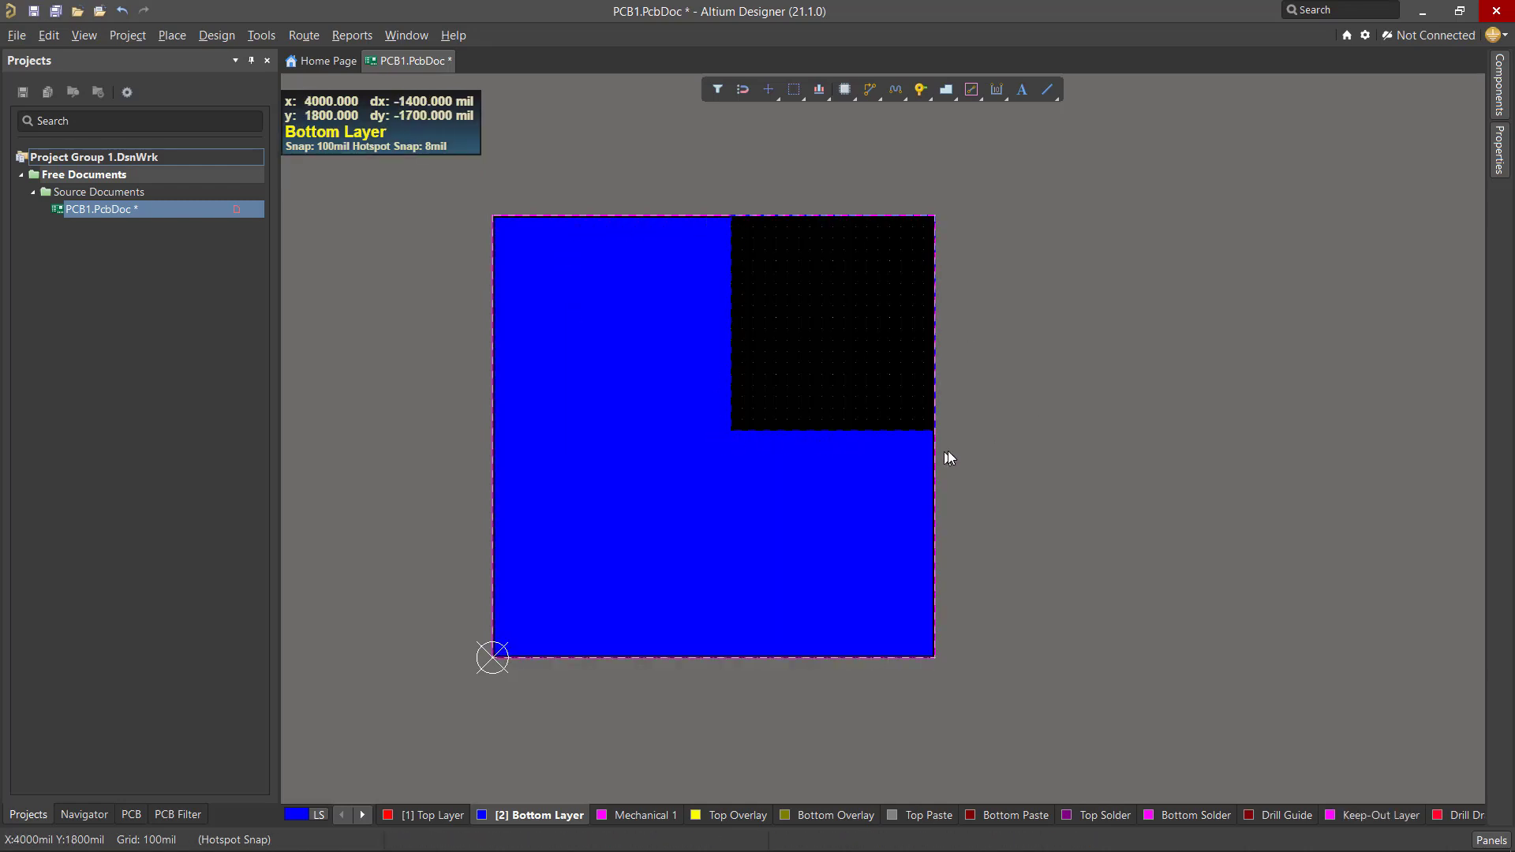
# - Isolate the polygon pour cutout in the selection and enlarge it about 300 mil leftward and 400 mil downward
pyautogui.keyDown('ctrl'); pyautogui.scroll(1, 1137, 370); pyautogui.keyUp('ctrl')
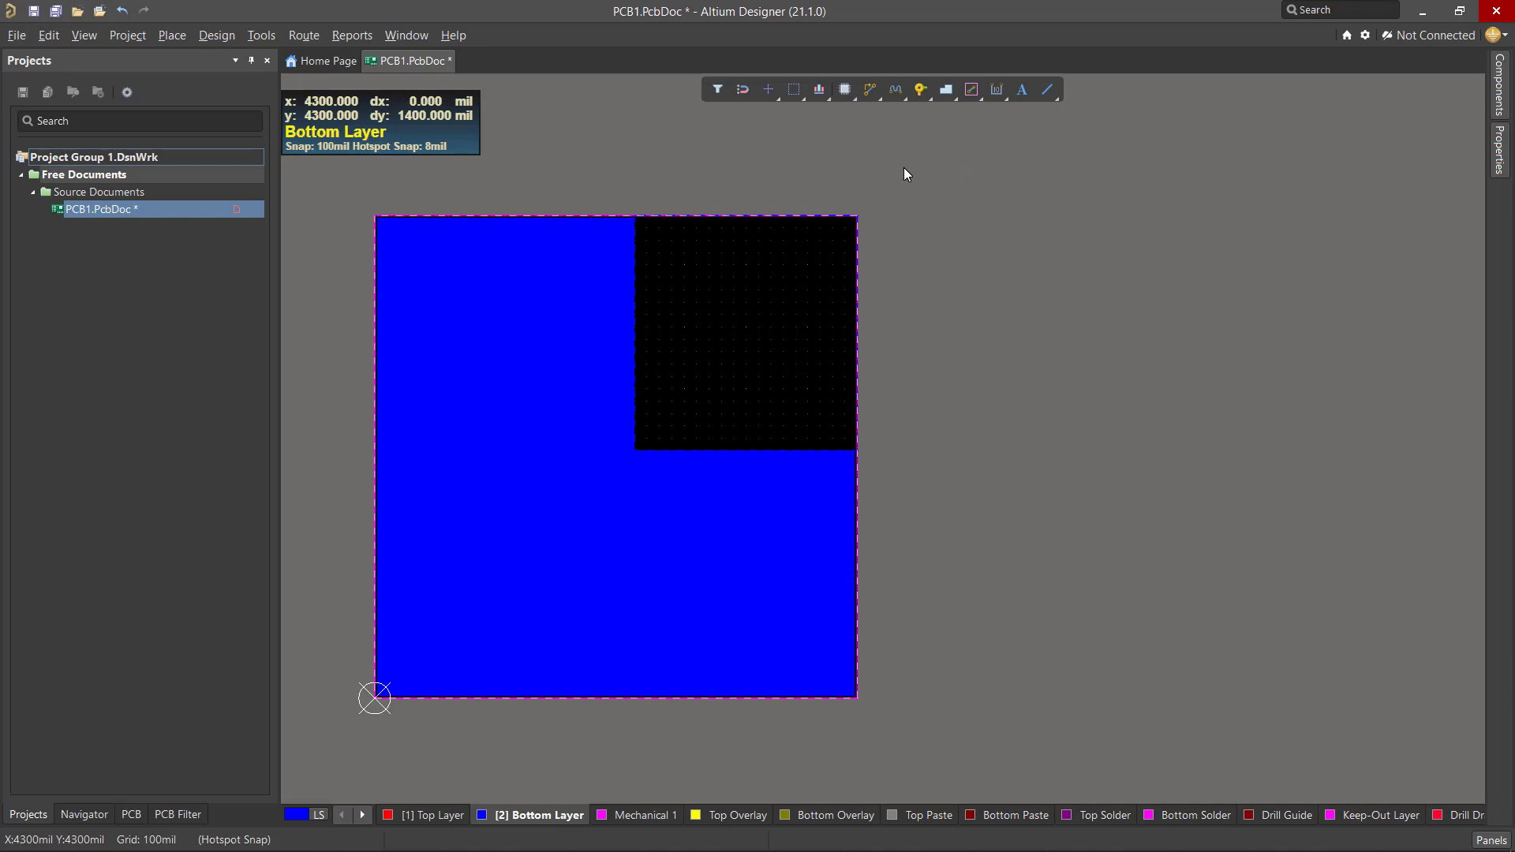
pyautogui.moveTo(908, 180); pyautogui.dragTo(601, 489)
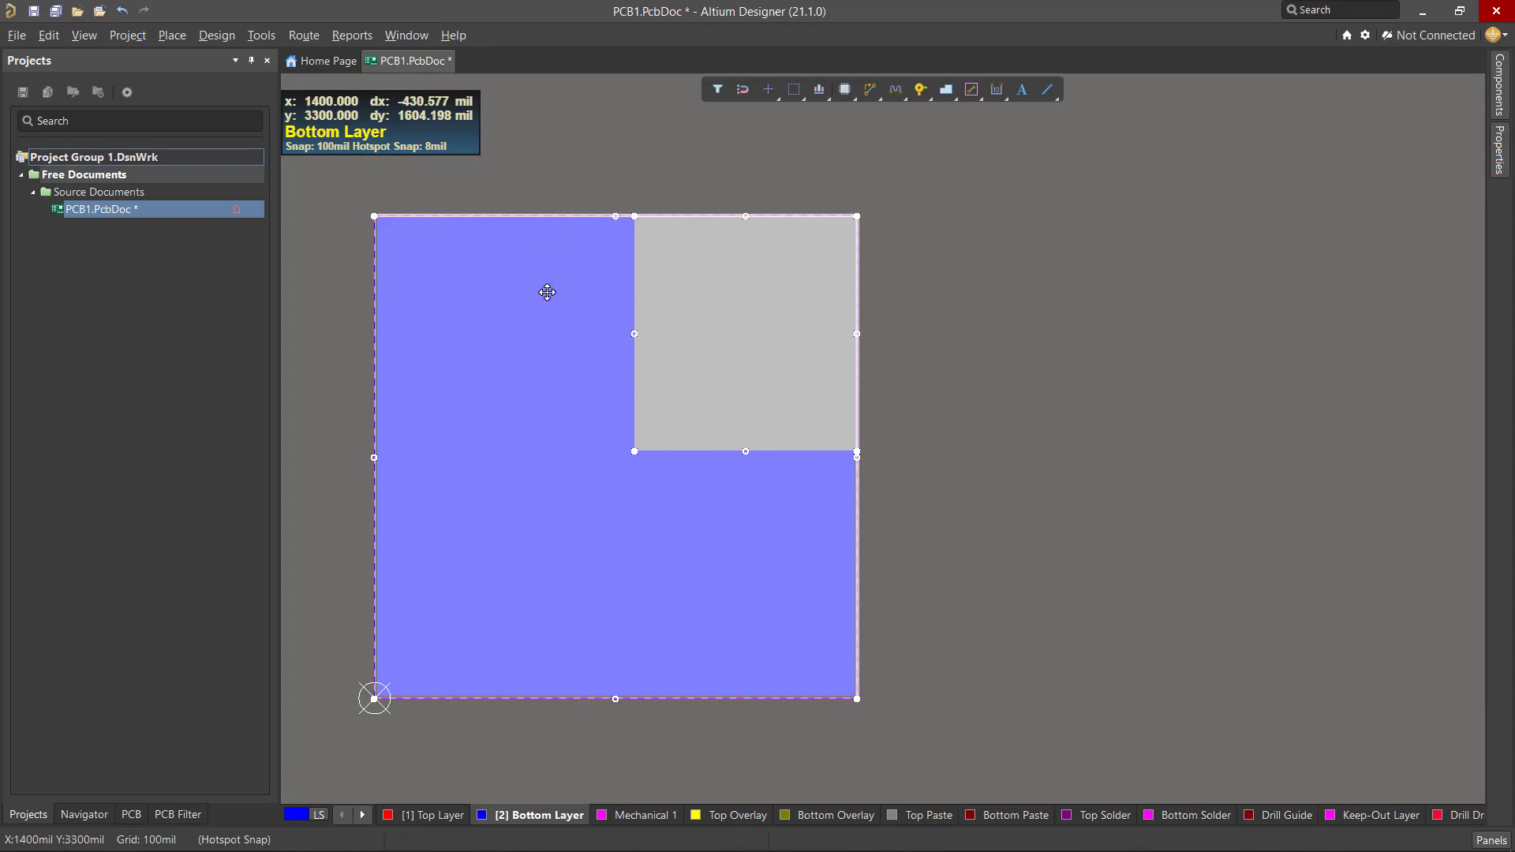
pyautogui.click(461, 306)
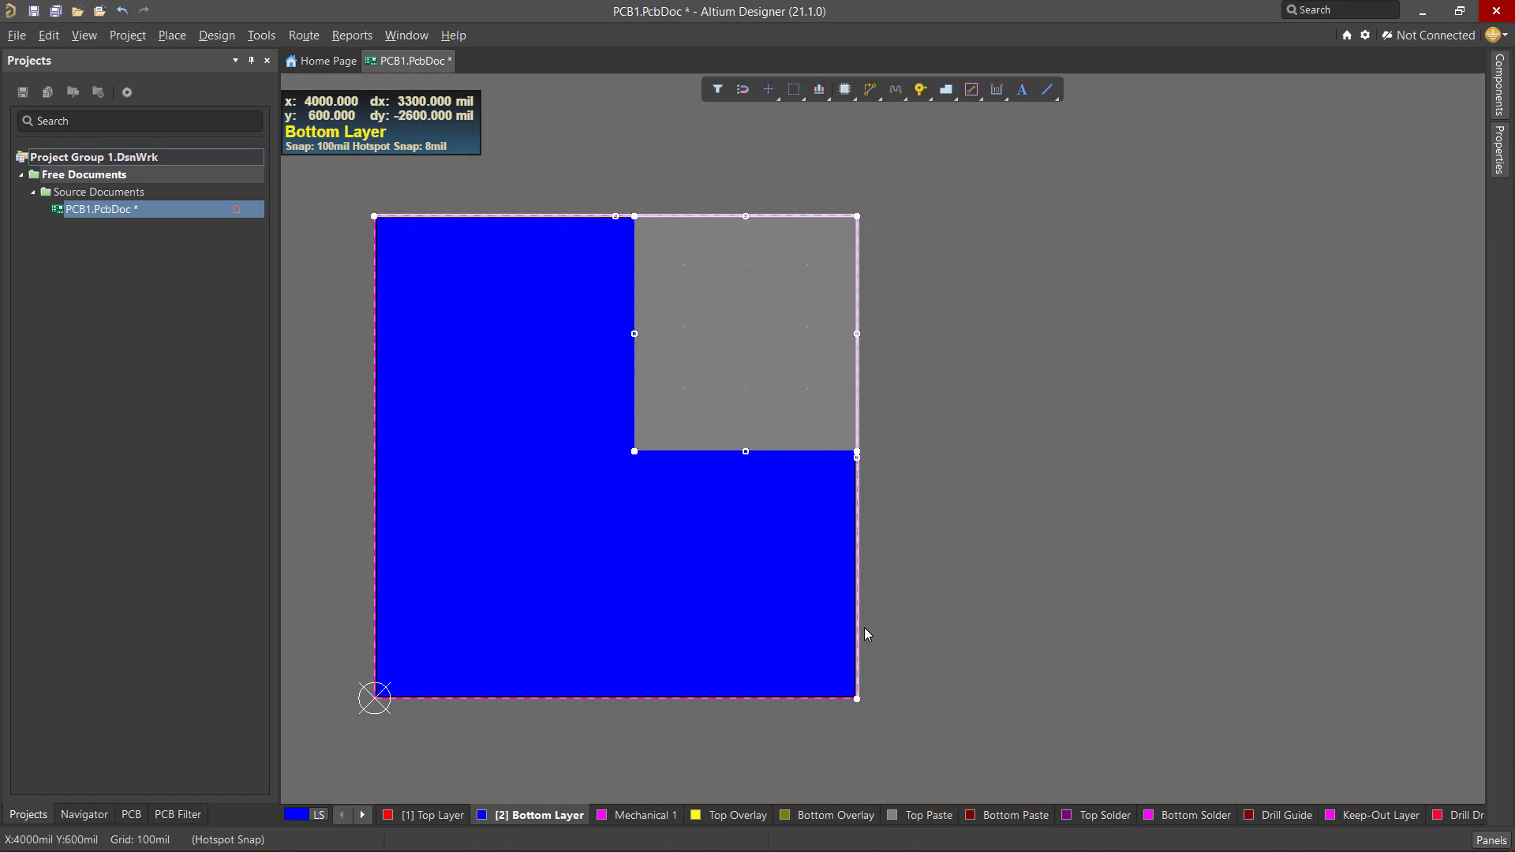
pyautogui.keyDown('ctrl'); pyautogui.scroll(2, 862, 655); pyautogui.keyUp('ctrl')
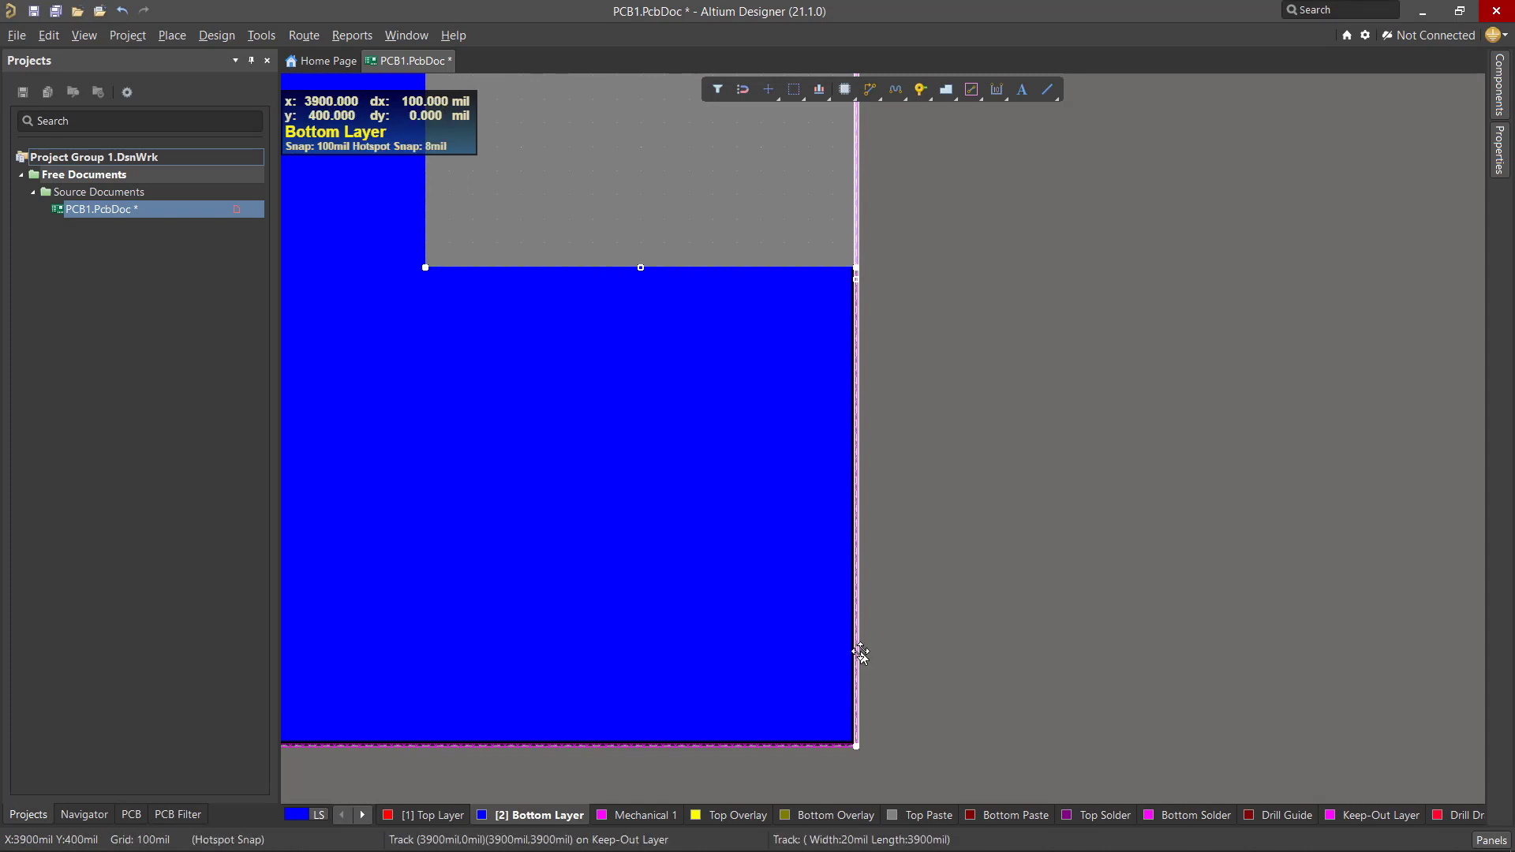
pyautogui.click(858, 645)
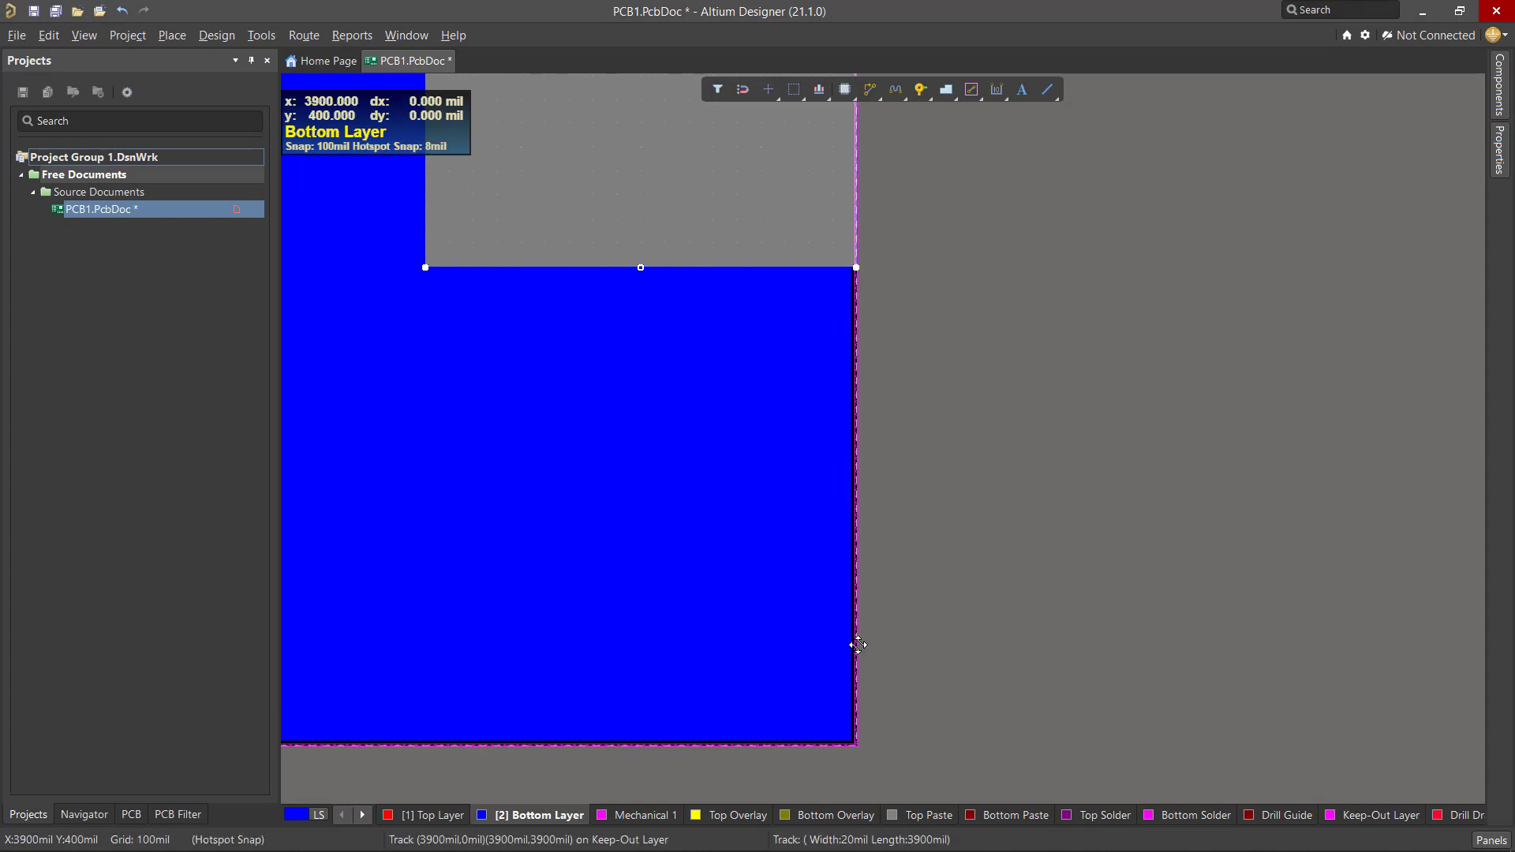
pyautogui.scroll(-1, 665, 344)
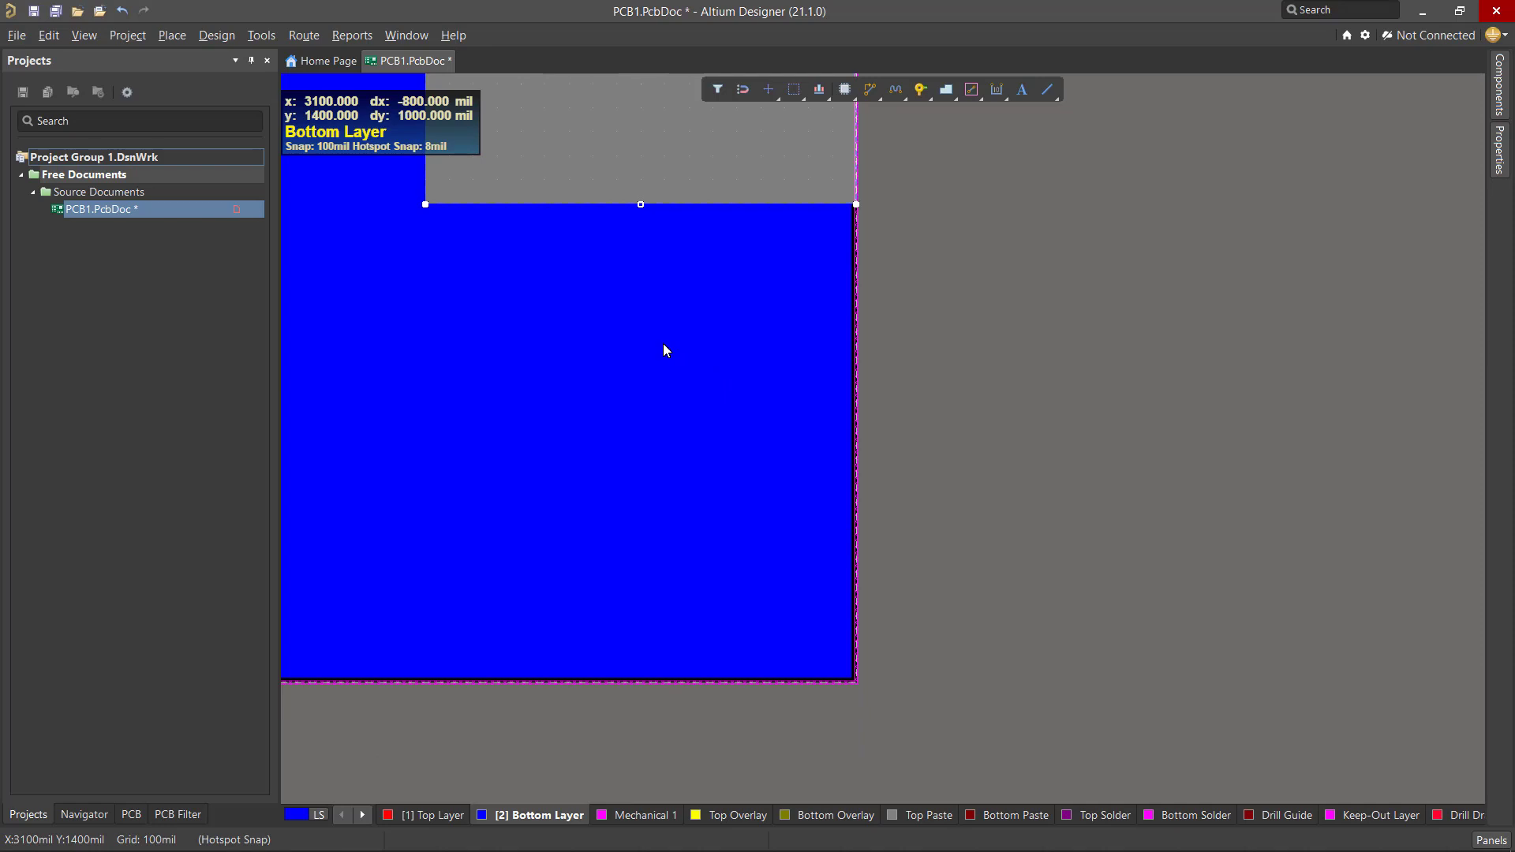
pyautogui.scroll(8, 663, 343)
pyautogui.scroll(1, 663, 343)
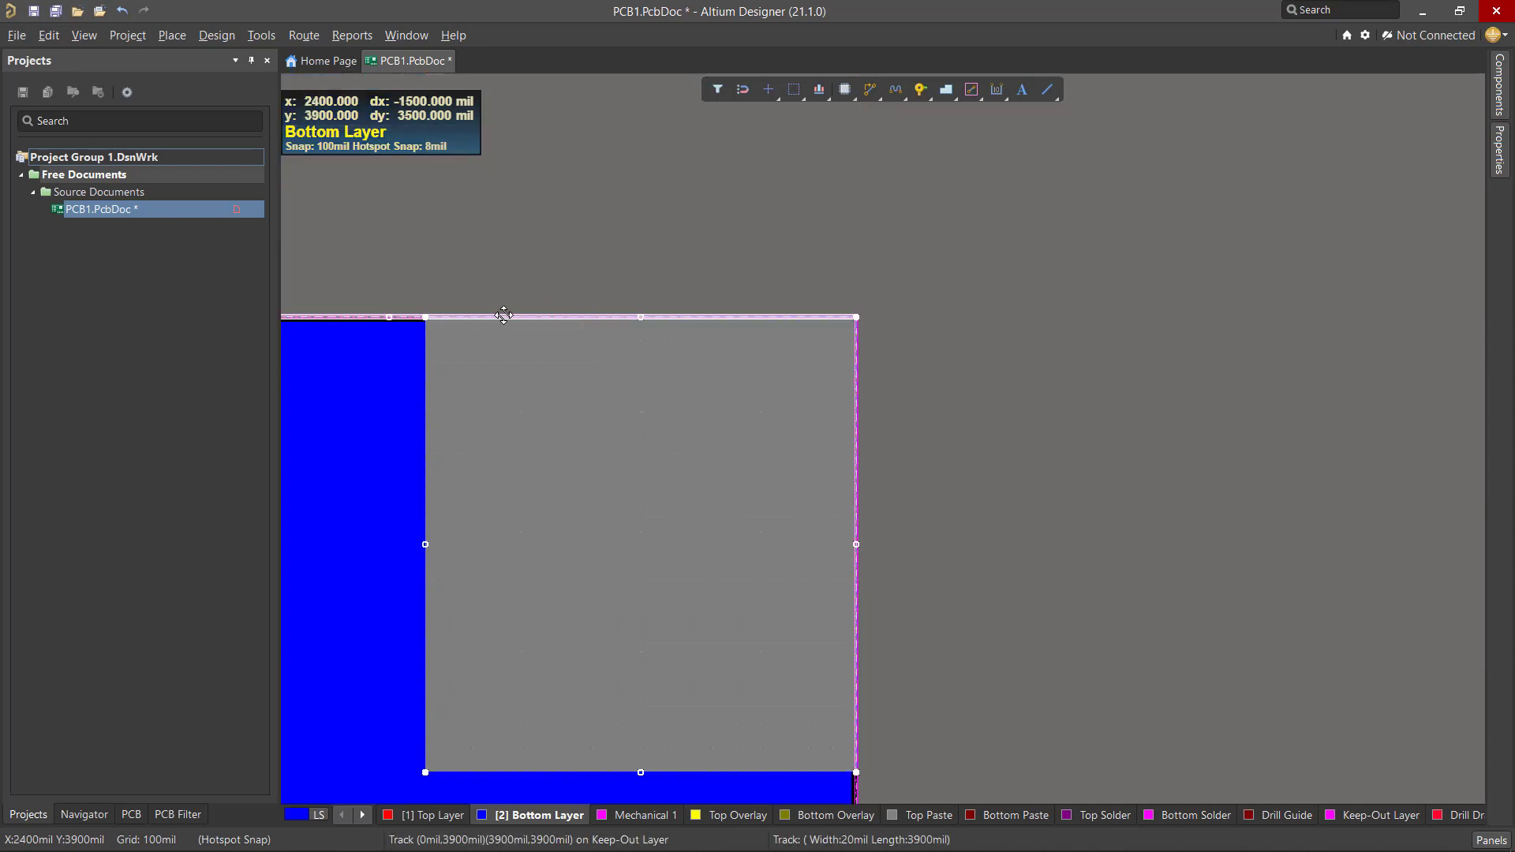
pyautogui.keyDown('ctrl'); pyautogui.scroll(2, 503, 316); pyautogui.keyUp('ctrl')
pyautogui.keyDown('ctrl'); pyautogui.scroll(1, 504, 315); pyautogui.keyUp('ctrl')
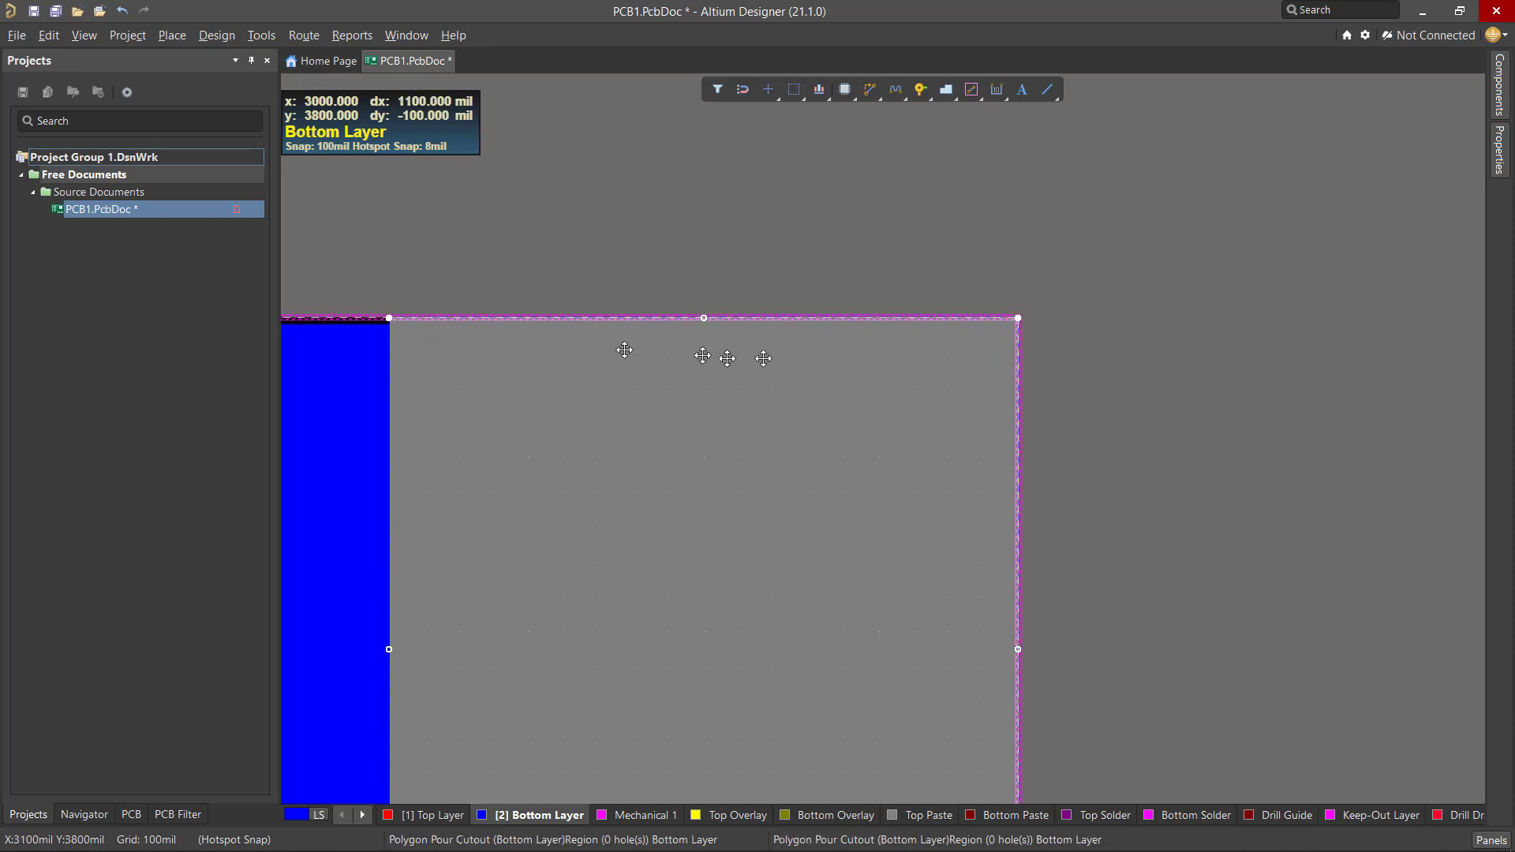
pyautogui.scroll(-3, 821, 392)
pyautogui.keyDown('ctrl'); pyautogui.scroll(-6, 825, 399); pyautogui.keyUp('ctrl')
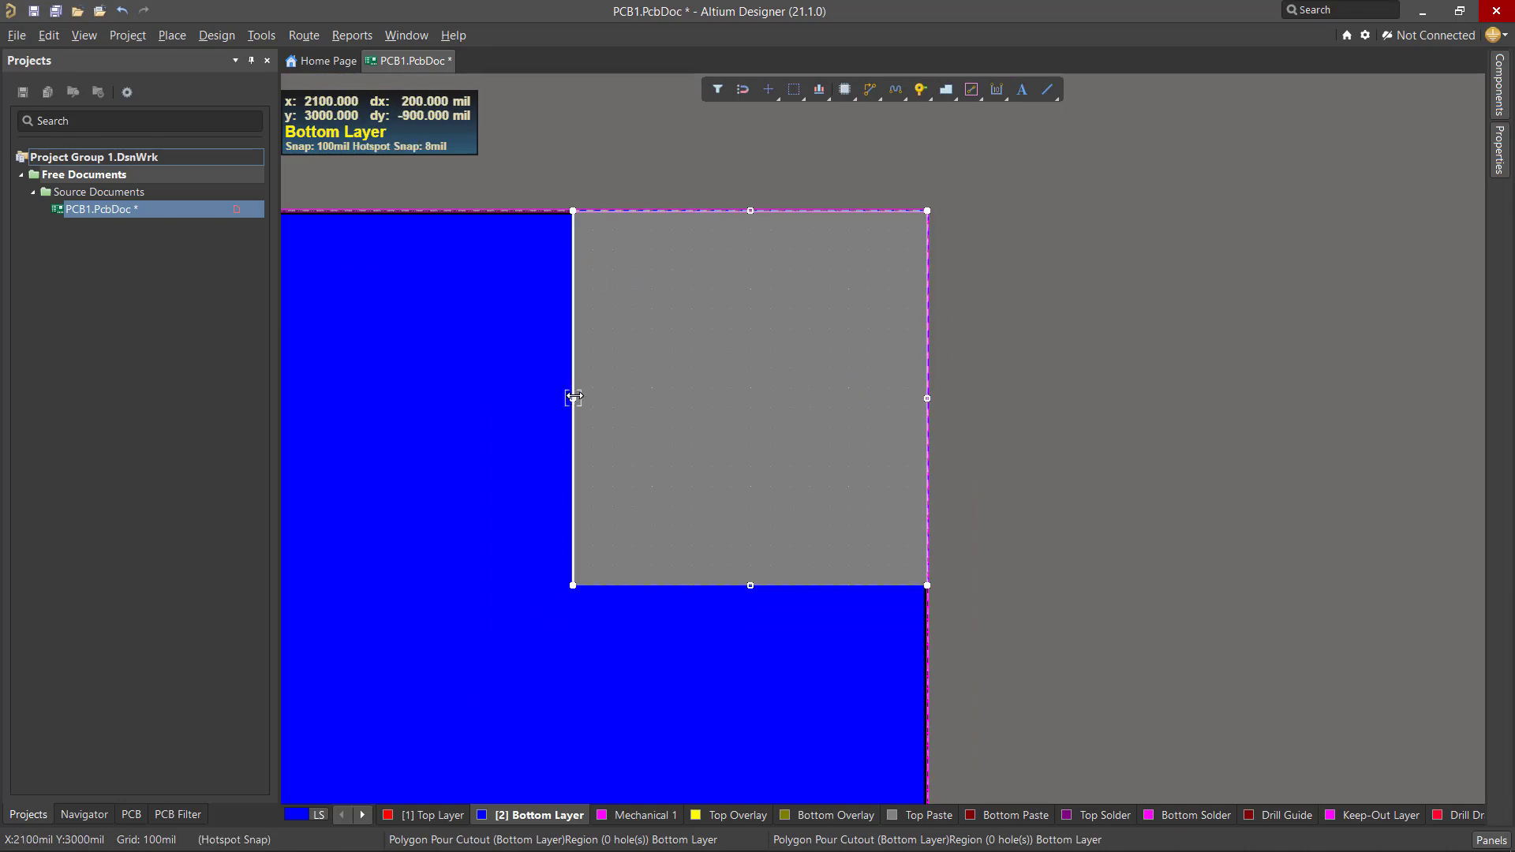
pyautogui.moveTo(570, 394); pyautogui.dragTo(510, 392)
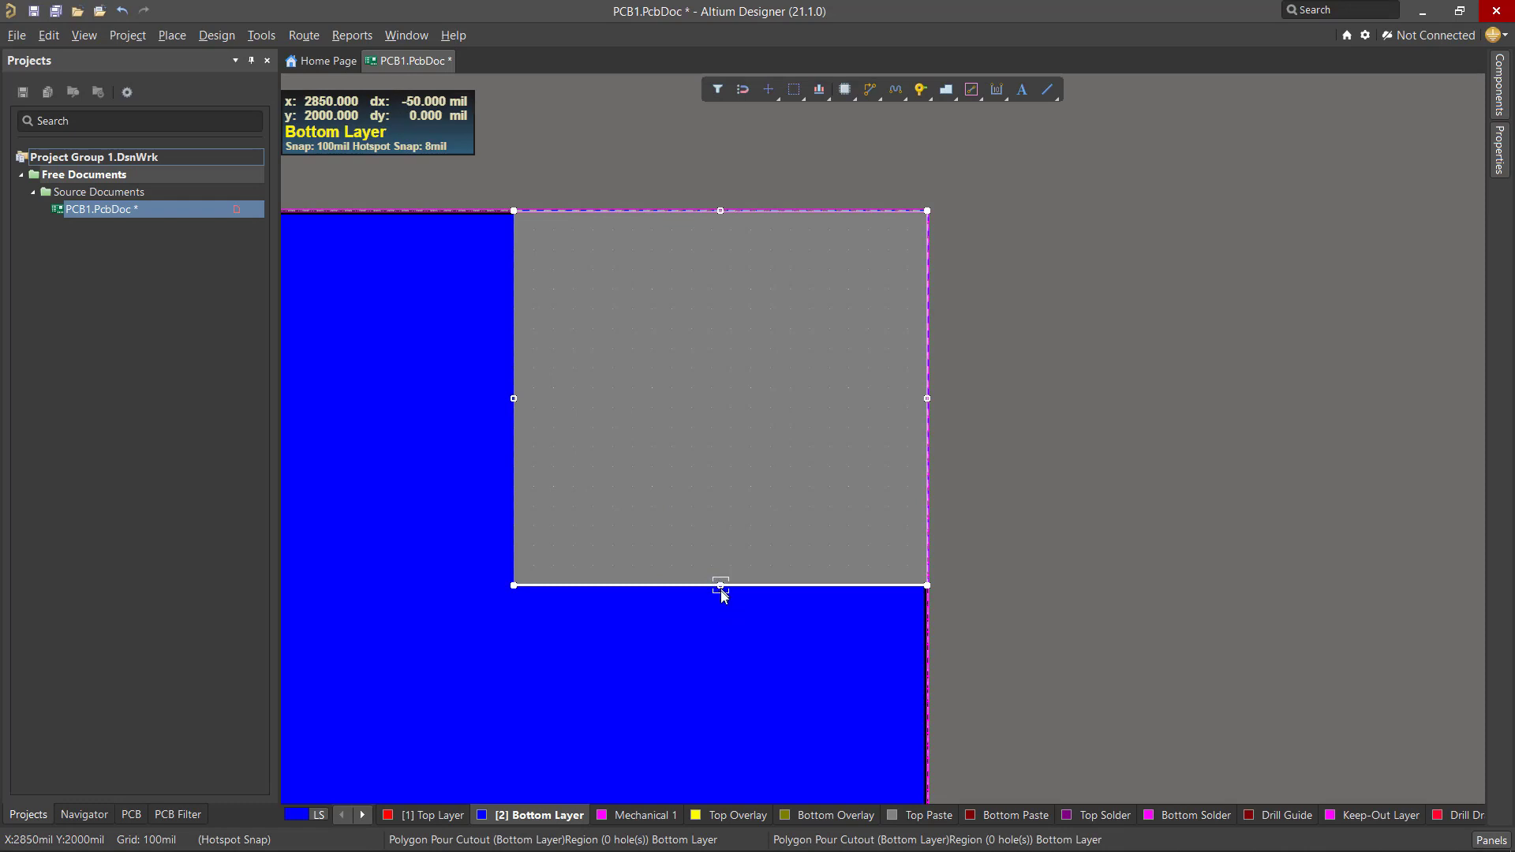
pyautogui.moveTo(717, 584); pyautogui.dragTo(720, 664)
pyautogui.click(1103, 354)
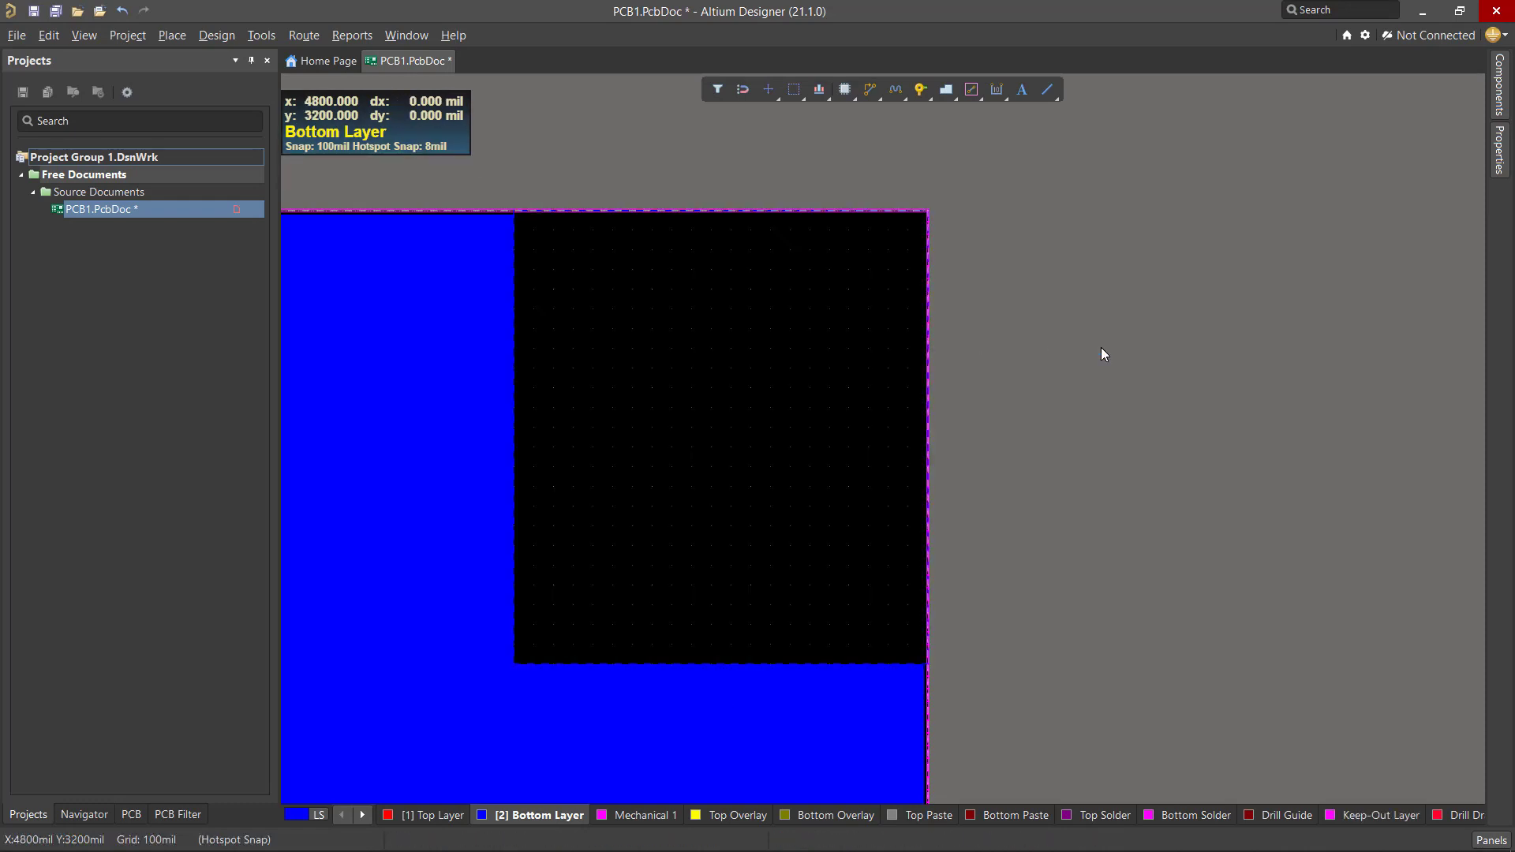
# - Delete the polygon pour from the Bottom Layer
pyautogui.keyDown('ctrl'); pyautogui.scroll(-3, 525, 364); pyautogui.keyUp('ctrl')
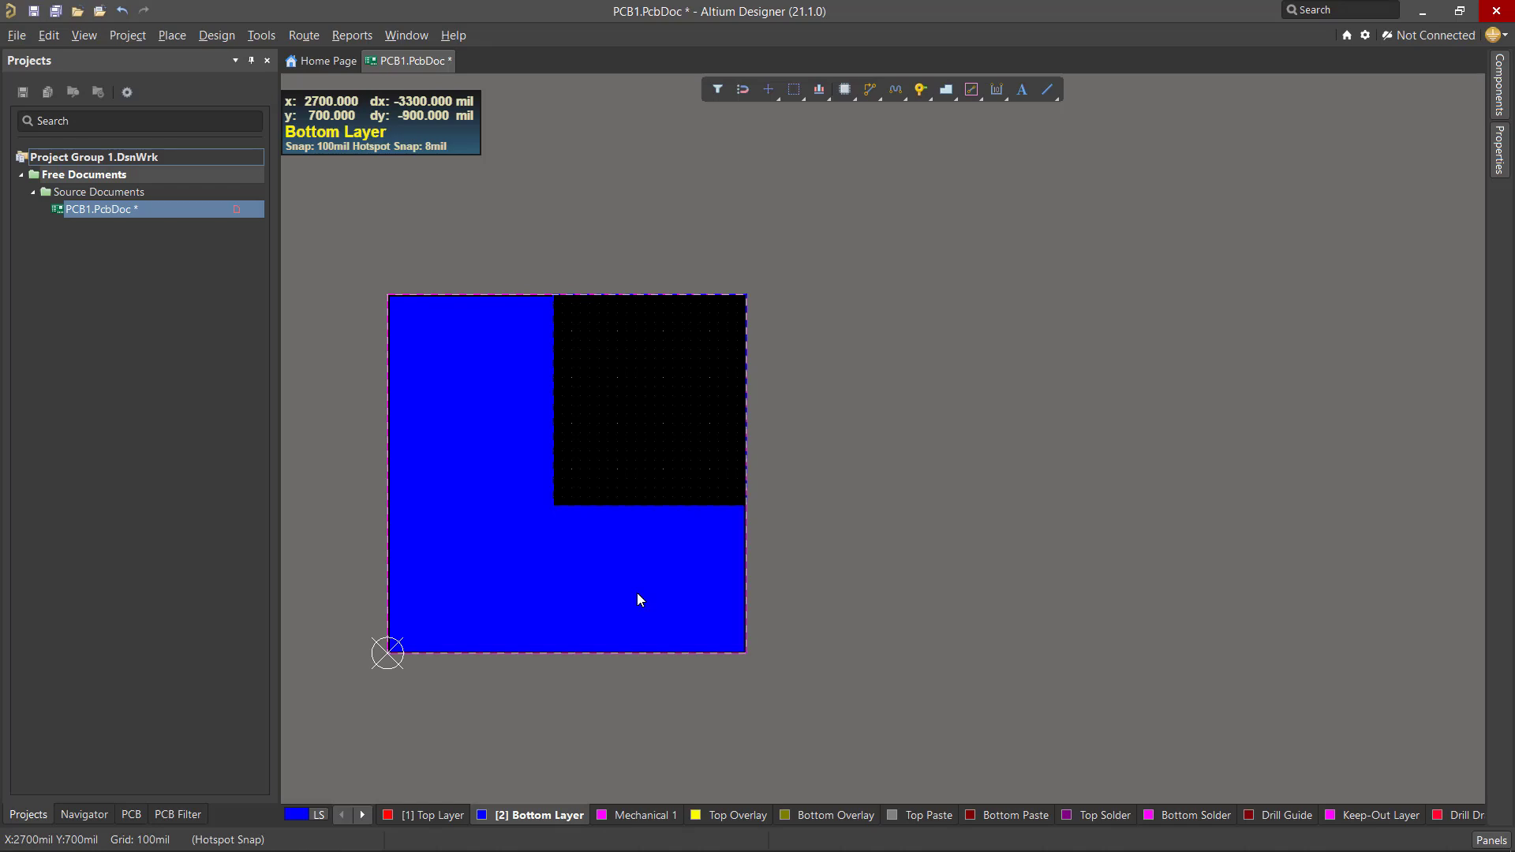
pyautogui.click(513, 565)
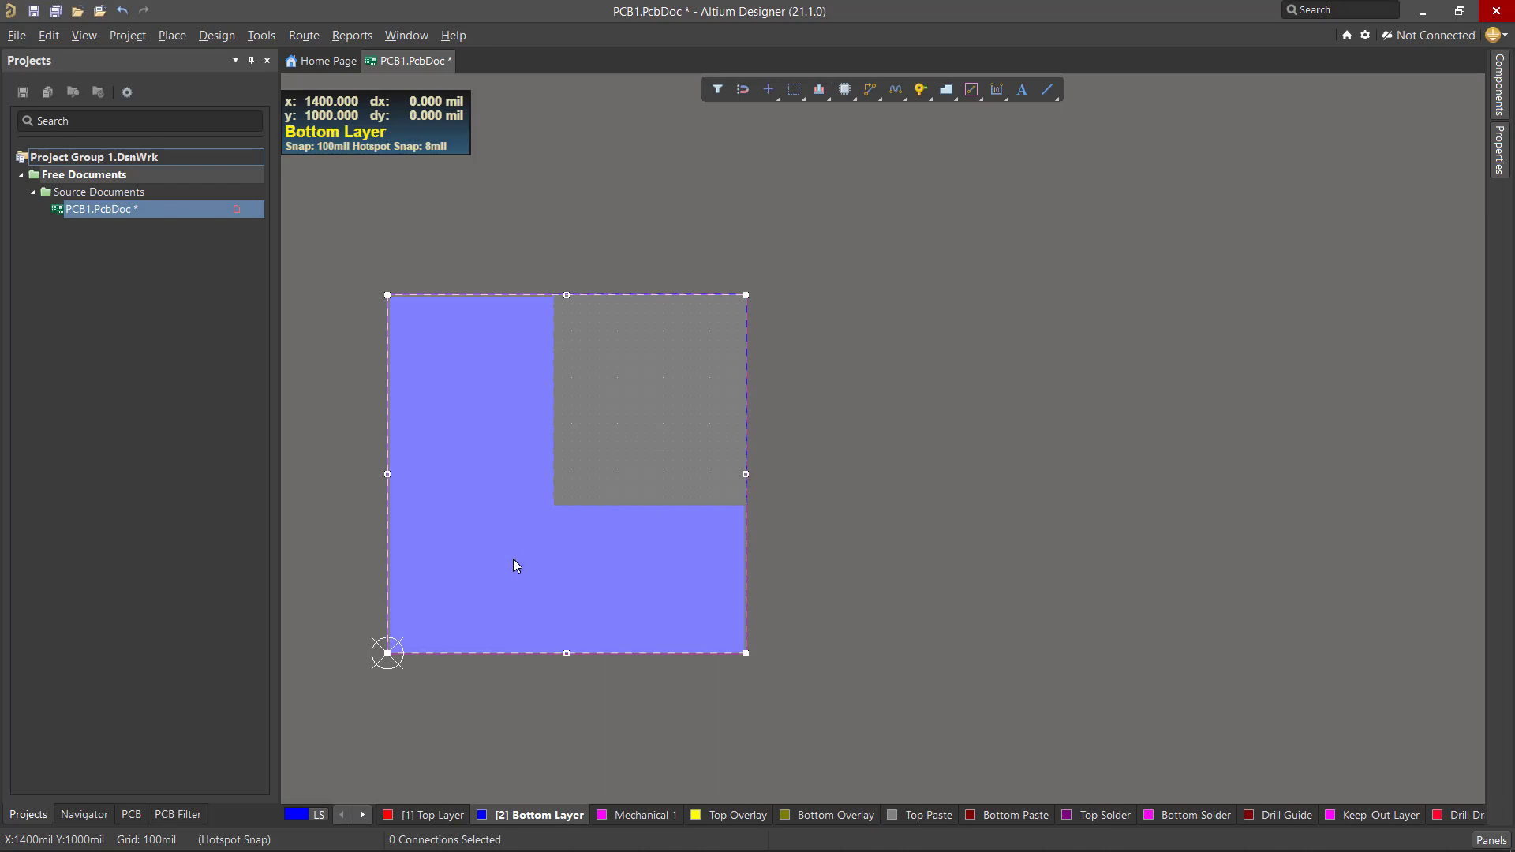
pyautogui.click(512, 559)
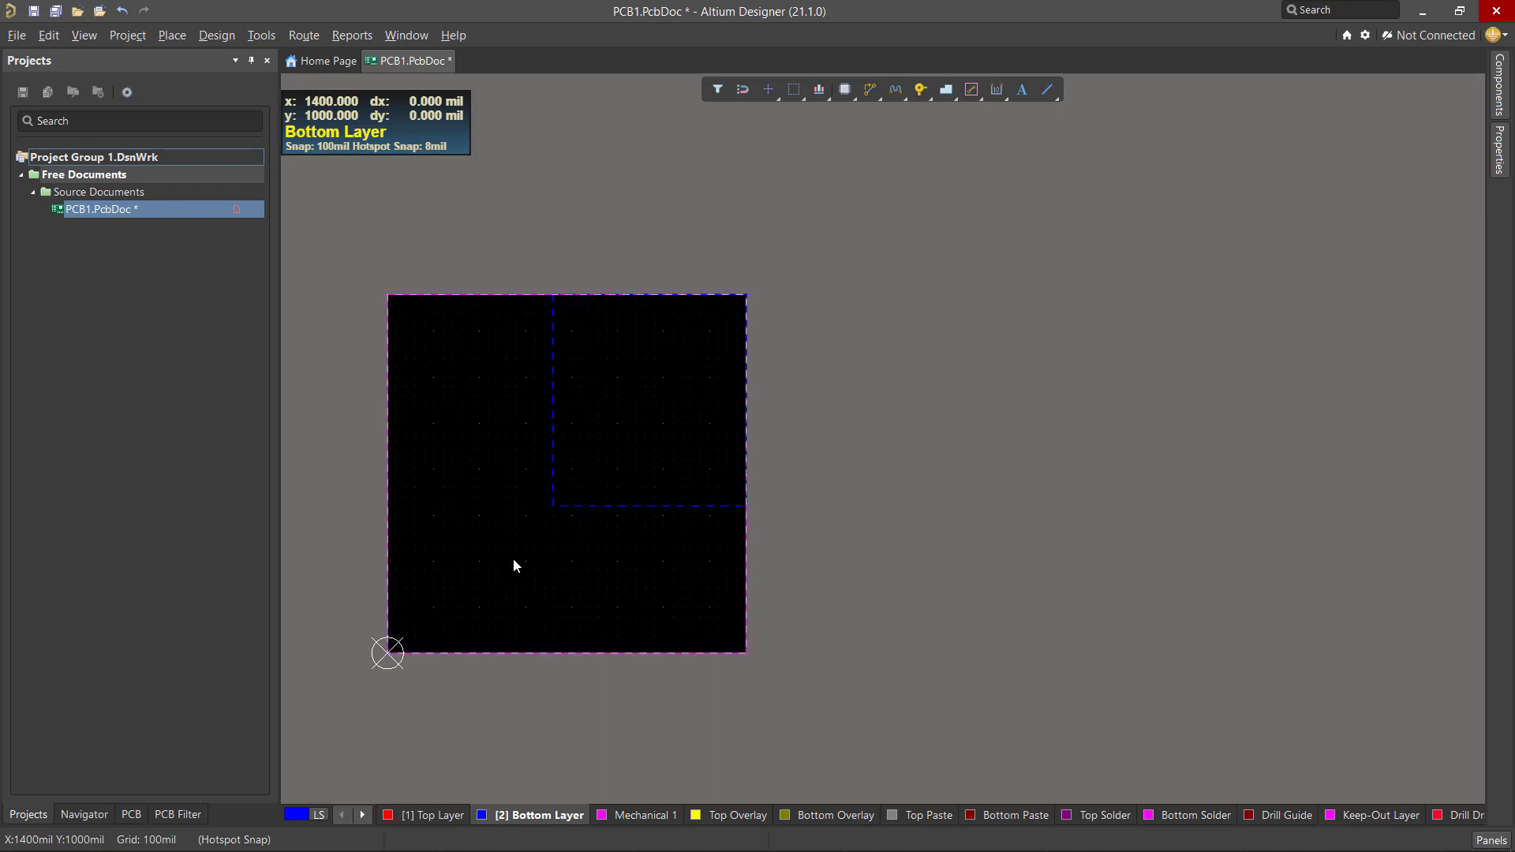
# - Remove the keep-out tracks from the selection and delete the polygon pour cutout in the board's upper-right area
pyautogui.click(556, 416)
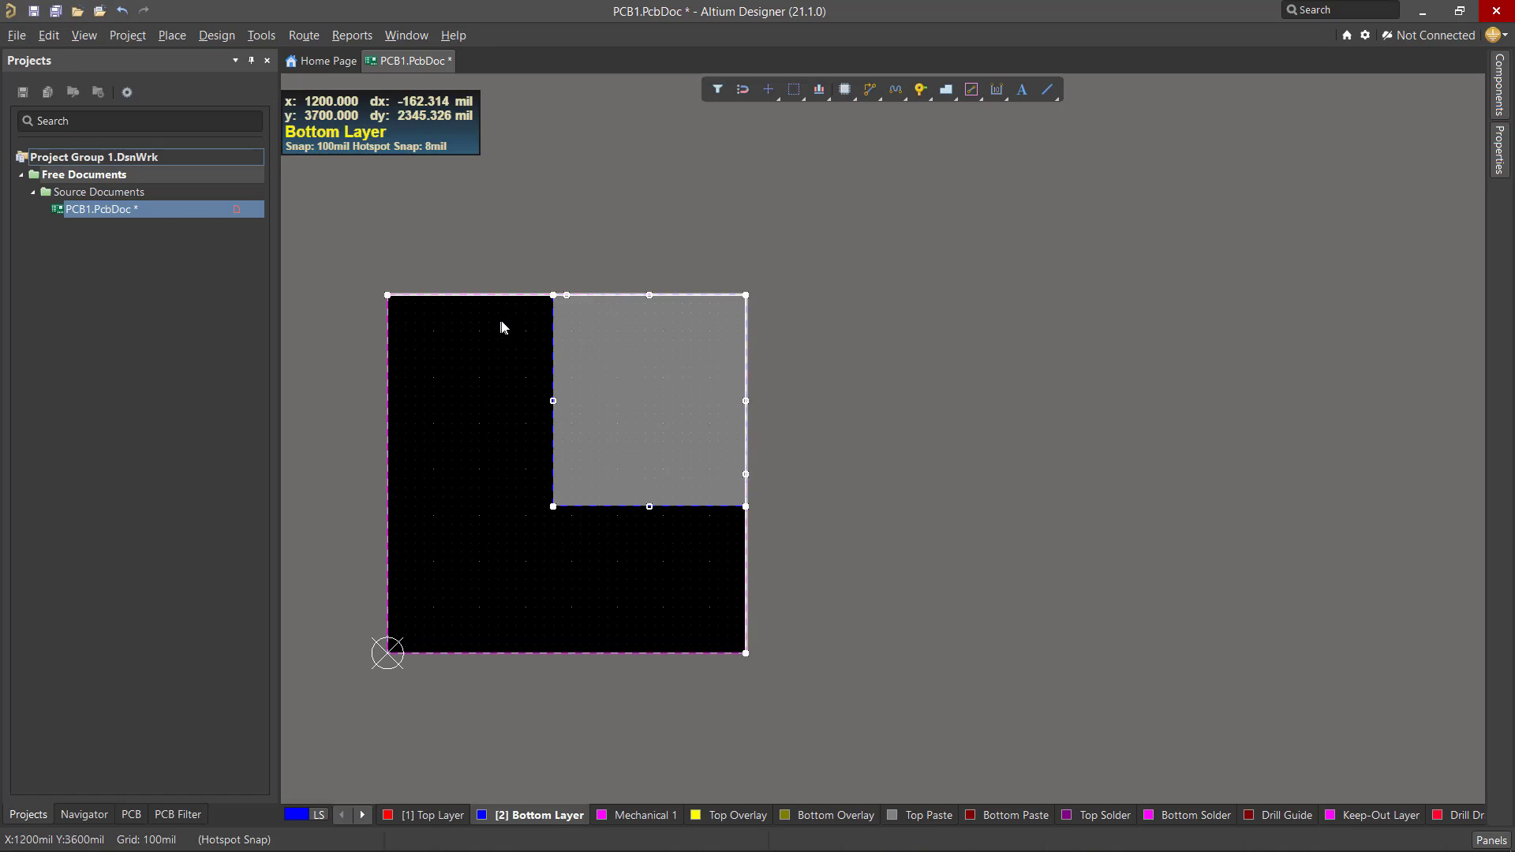
pyautogui.keyDown('ctrl'); pyautogui.scroll(4, 528, 317); pyautogui.keyUp('ctrl')
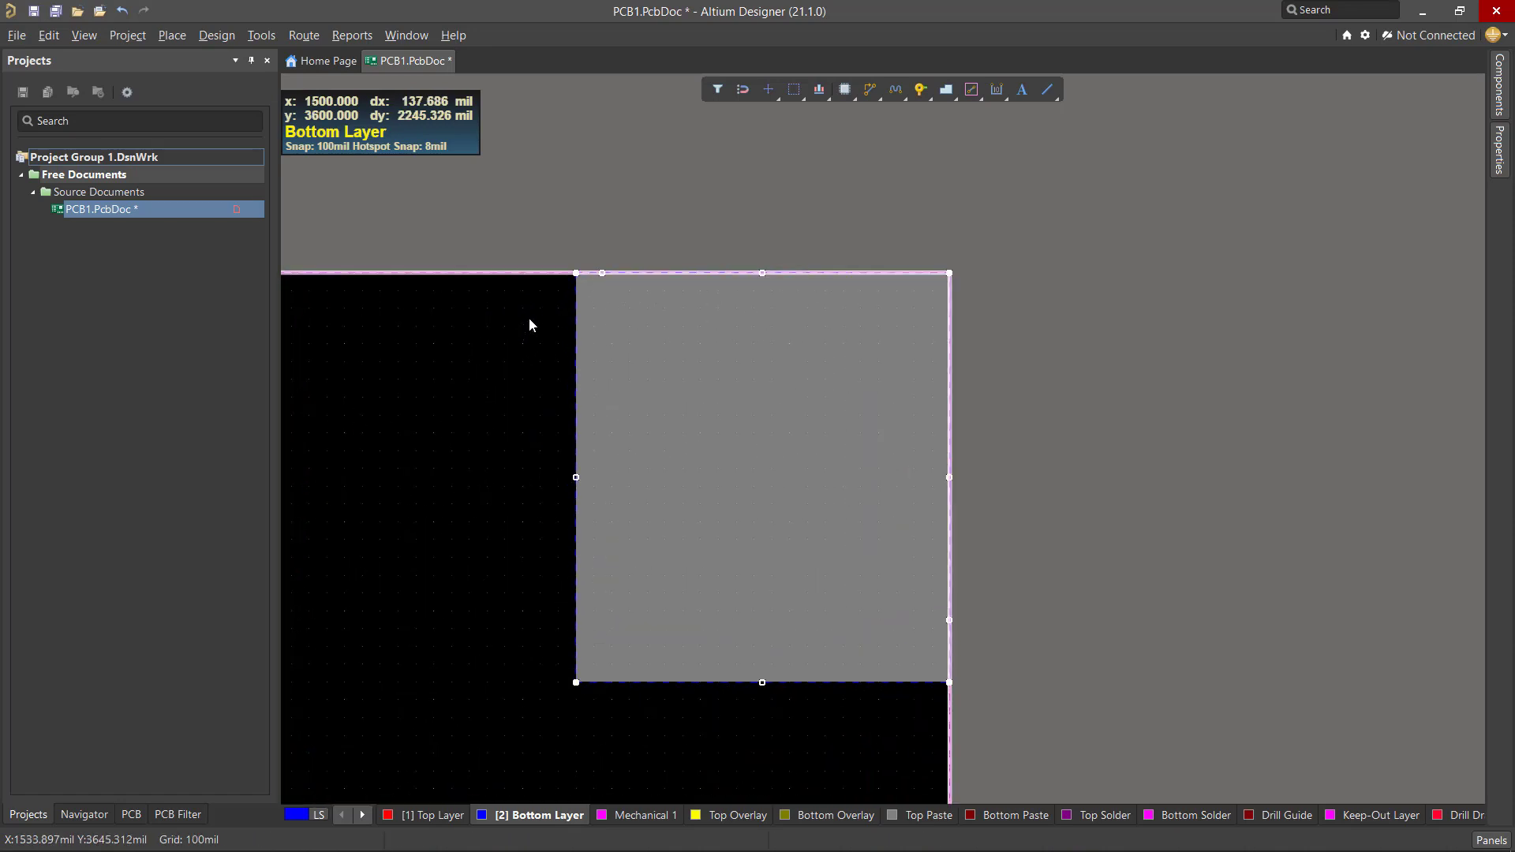
pyautogui.click(527, 260)
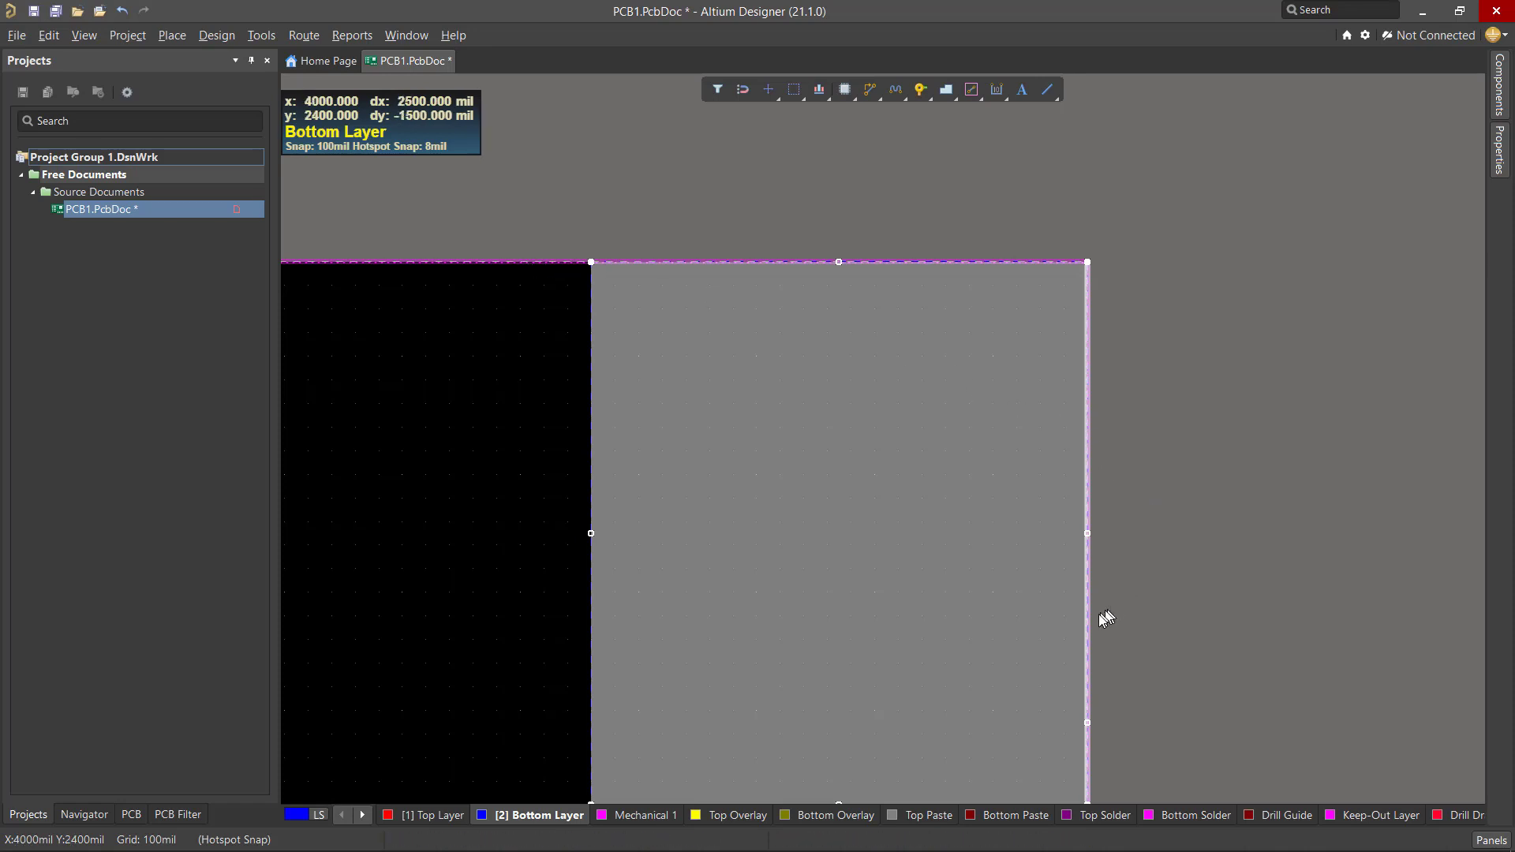
pyautogui.moveTo(1149, 792); pyautogui.dragTo(1086, 666, button='right')
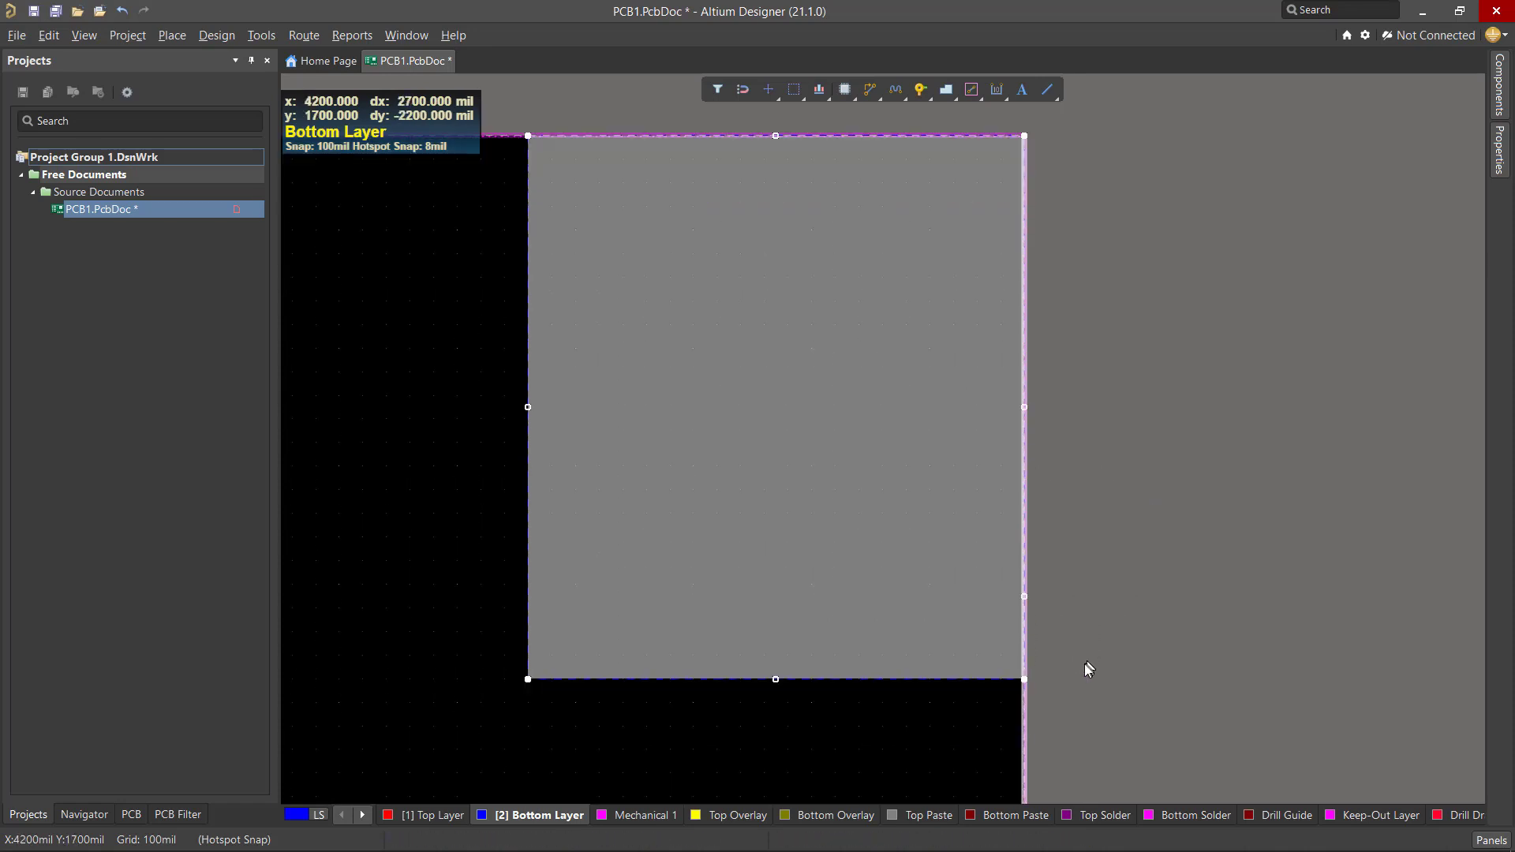
pyautogui.keyDown('shift'); pyautogui.click(1026, 725); pyautogui.keyUp('shift')
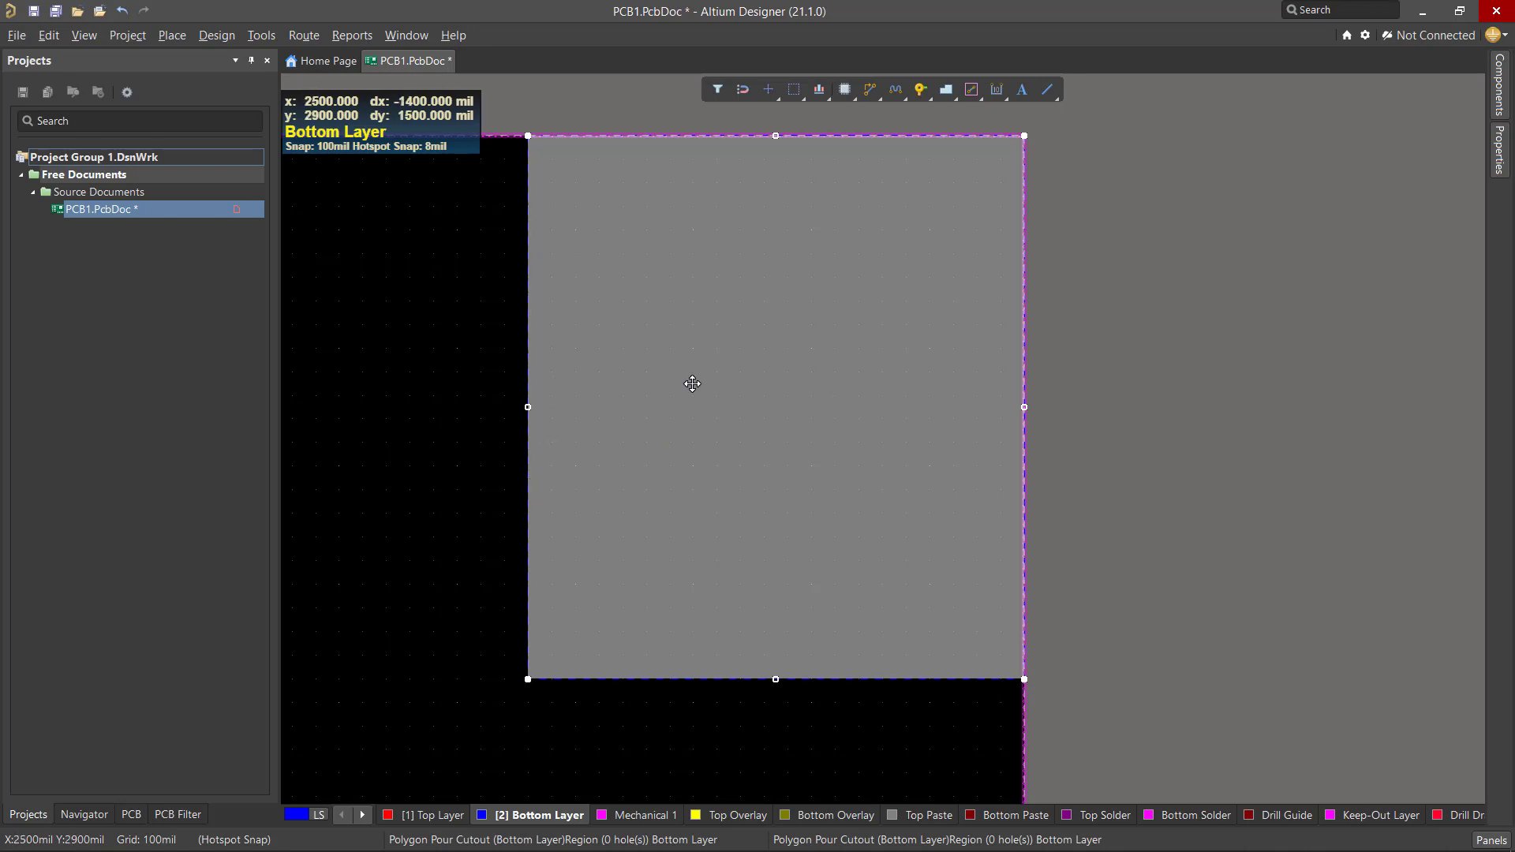
pyautogui.press('Delete')
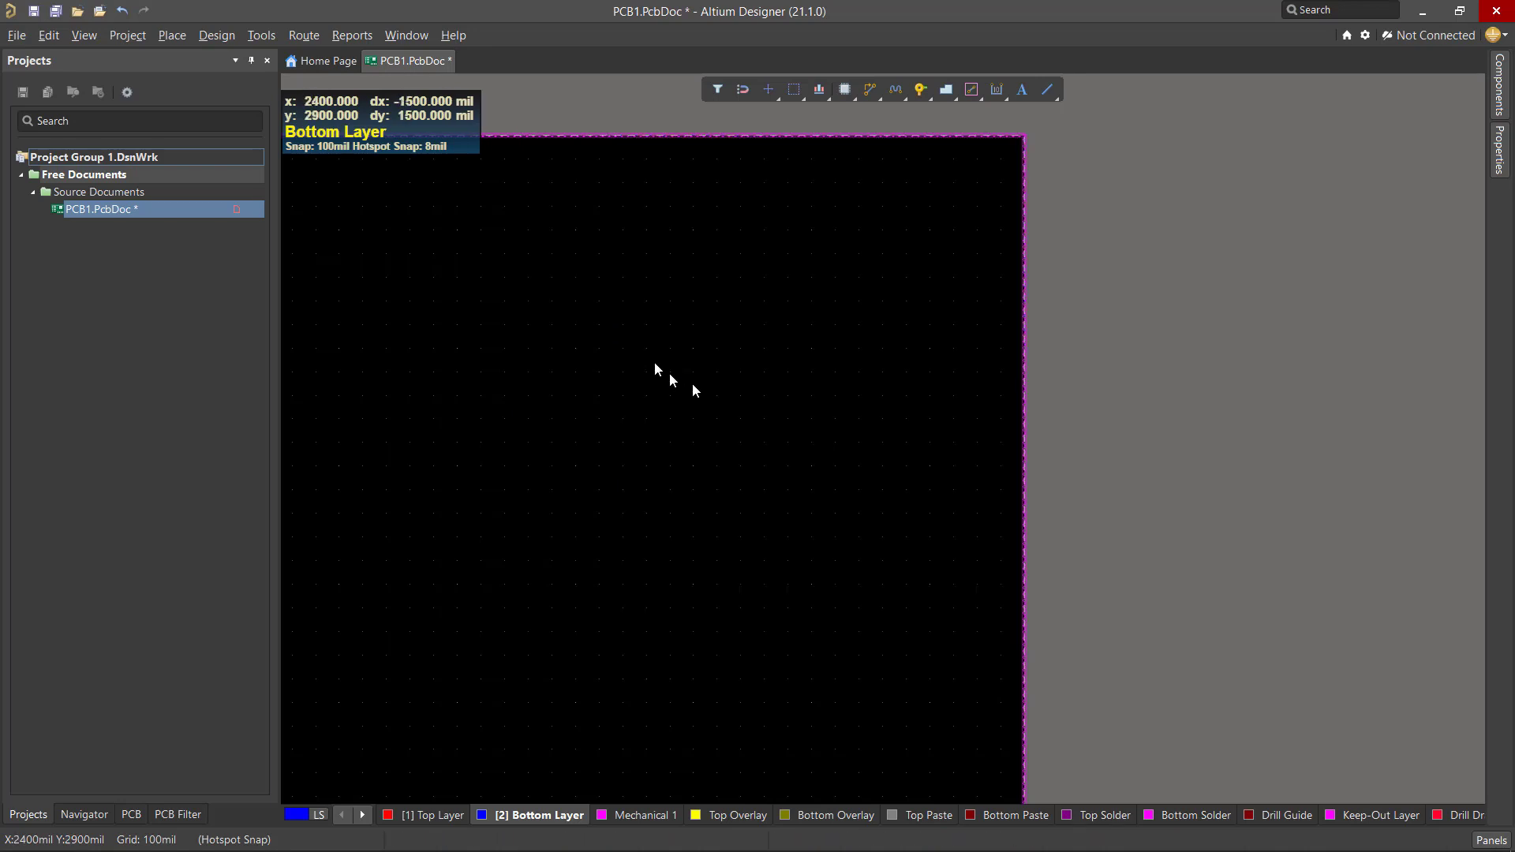
# - Start a polygon pour on the Bottom Layer at the board's upper-left corner and outline the left and bottom board edges
pyautogui.keyDown('ctrl'); pyautogui.scroll(-3, 579, 361); pyautogui.keyUp('ctrl')
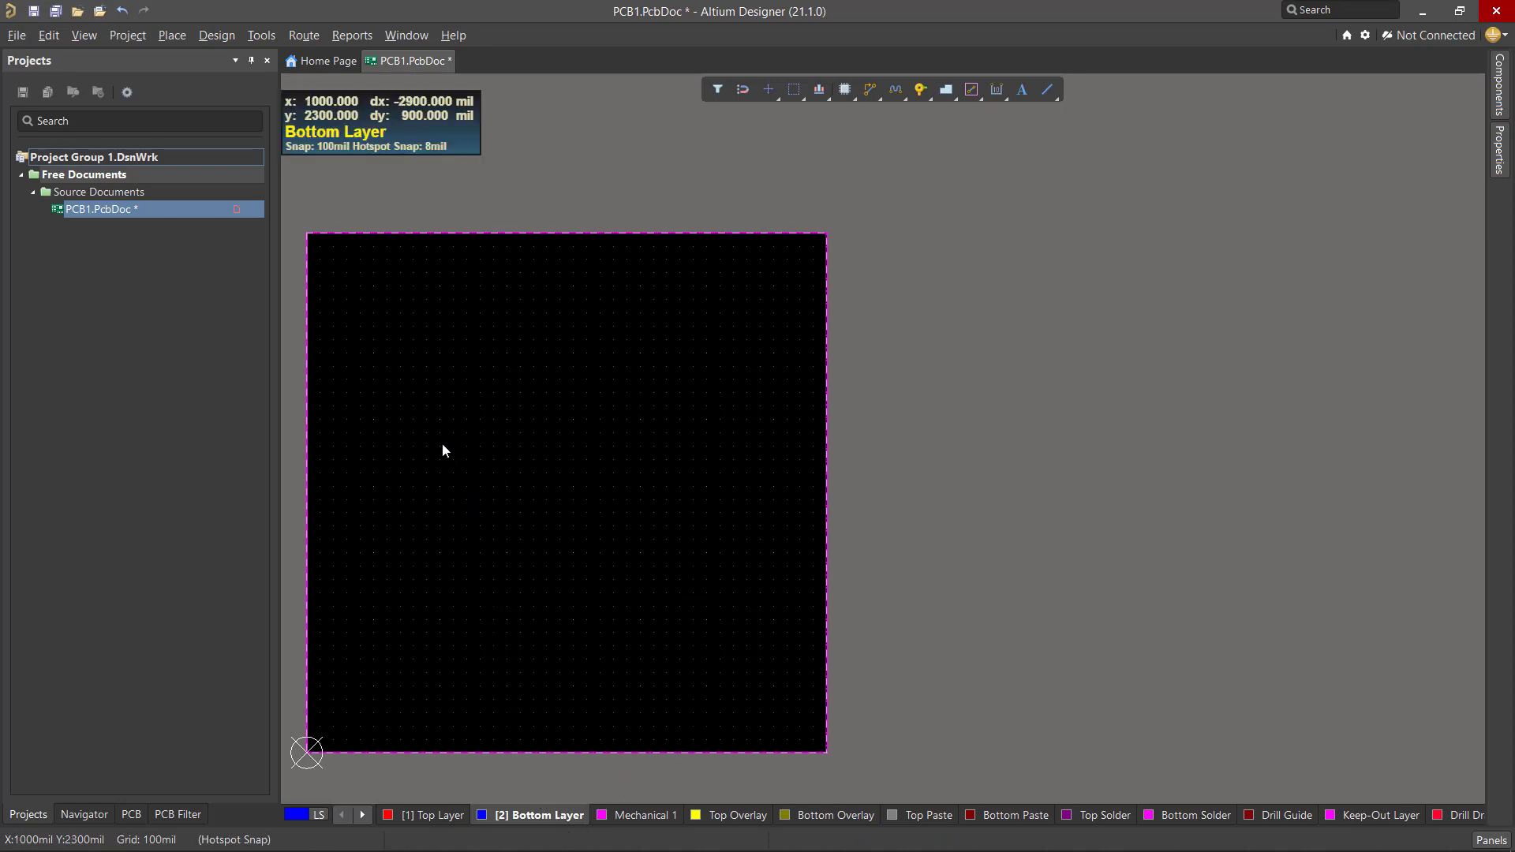
pyautogui.click(188, 35)
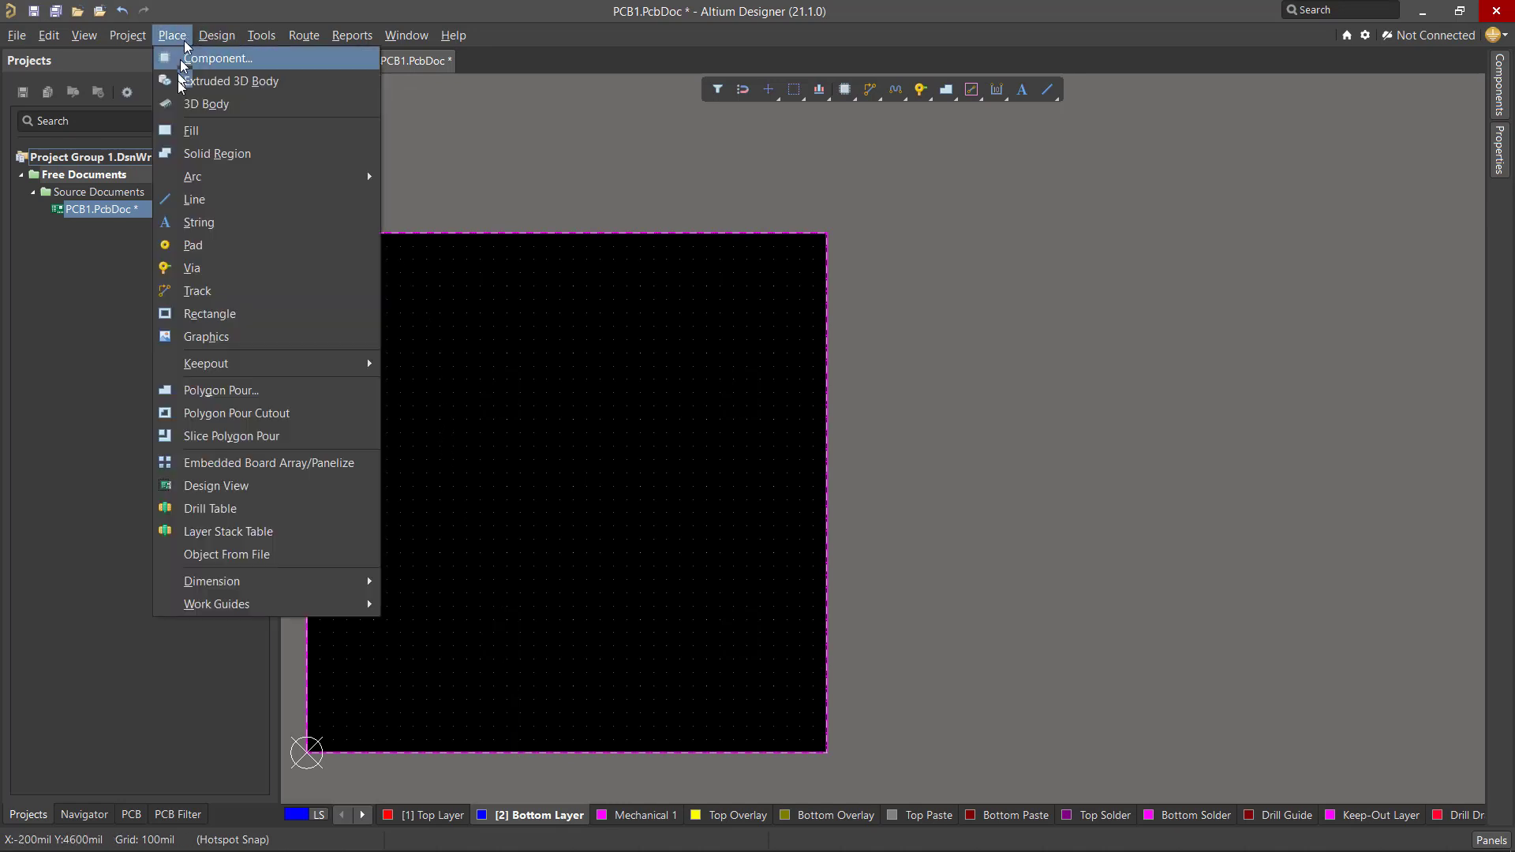
pyautogui.click(211, 393)
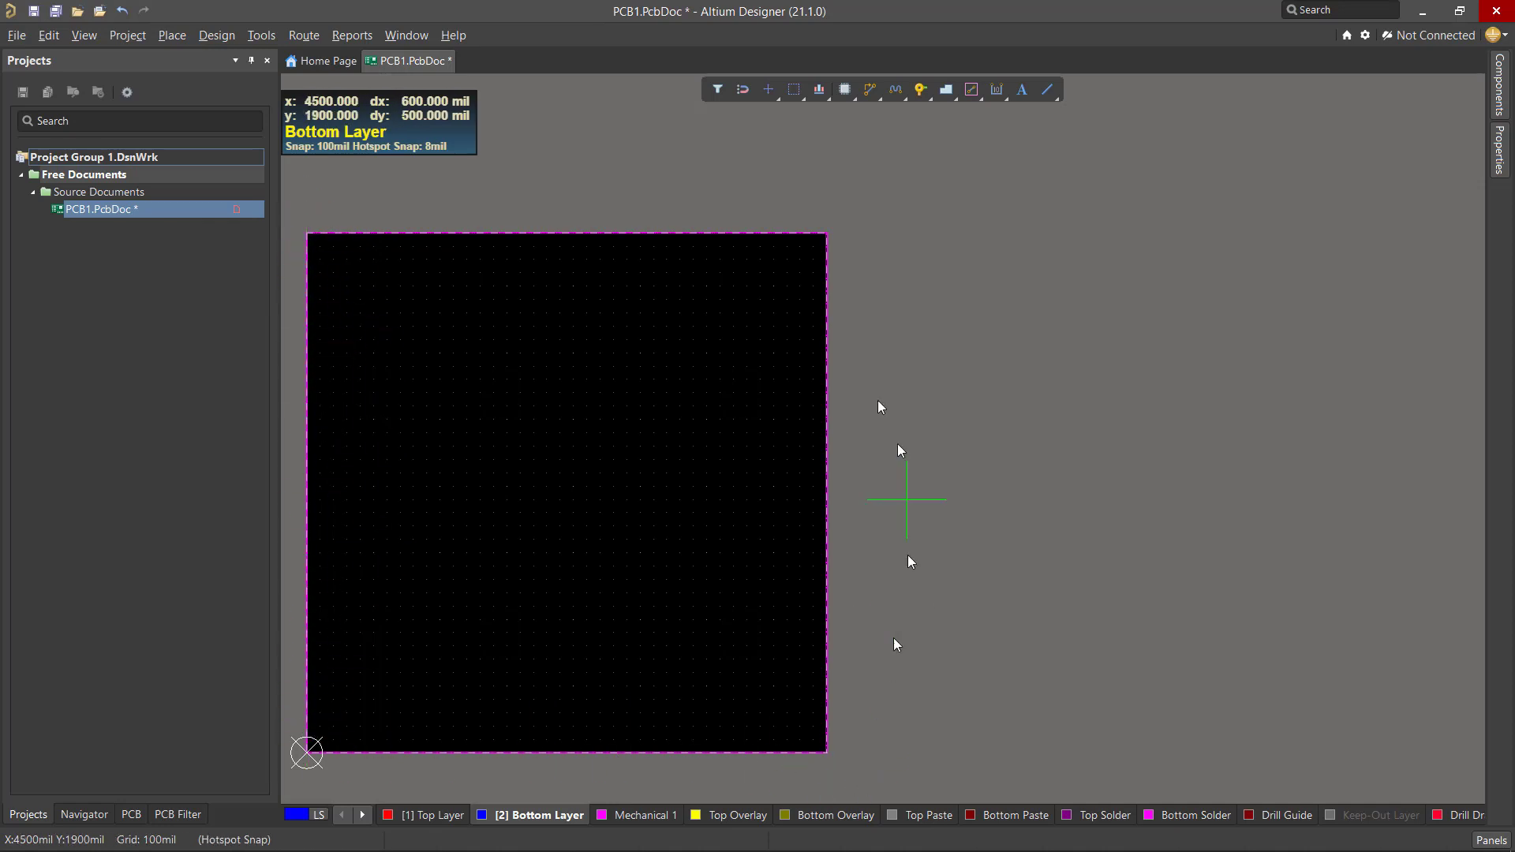
pyautogui.click(304, 234)
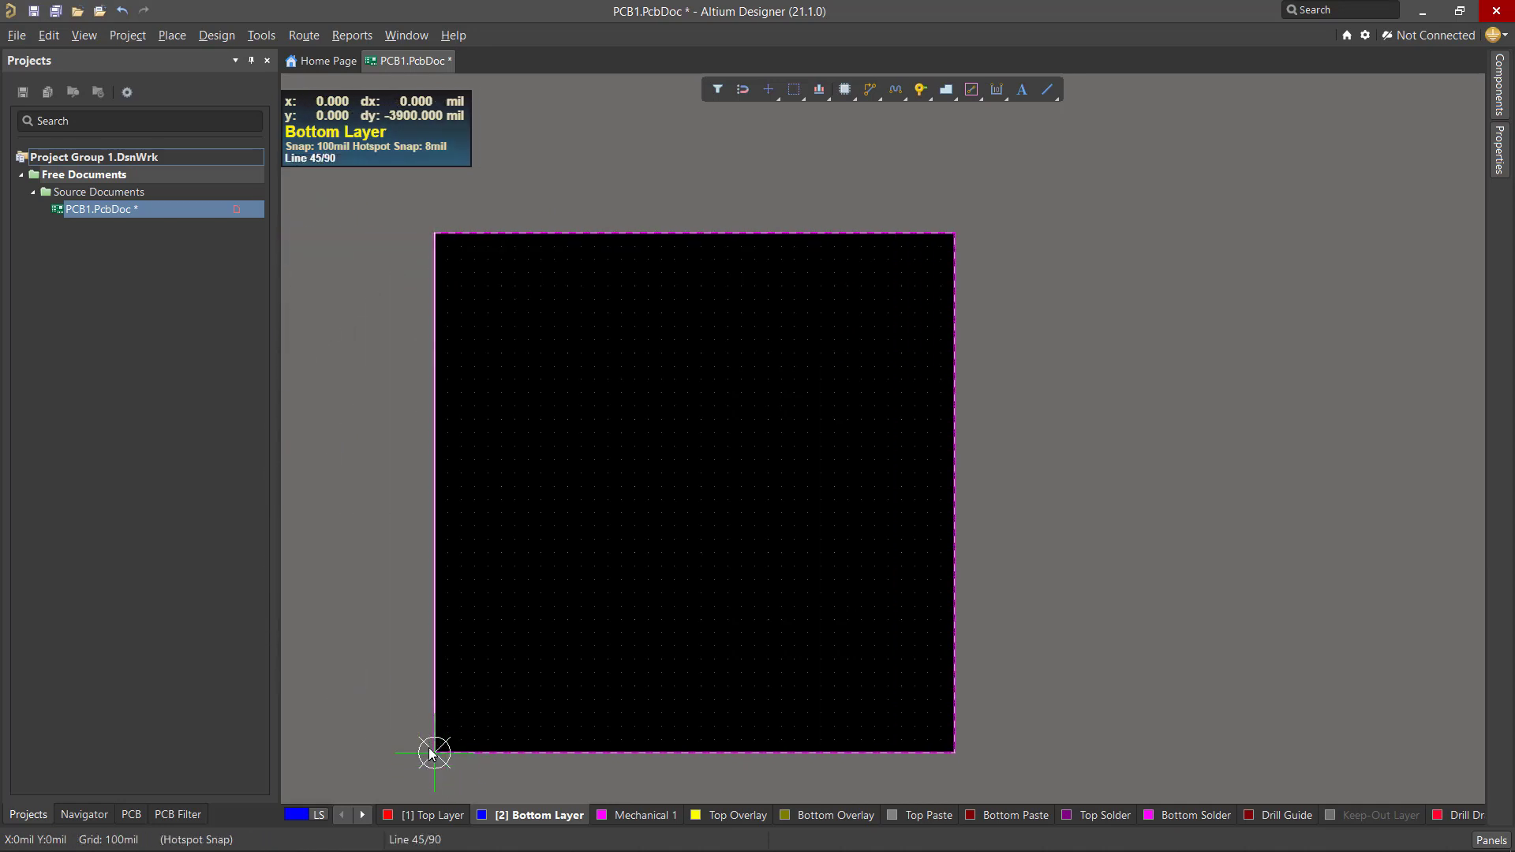
pyautogui.click(433, 752)
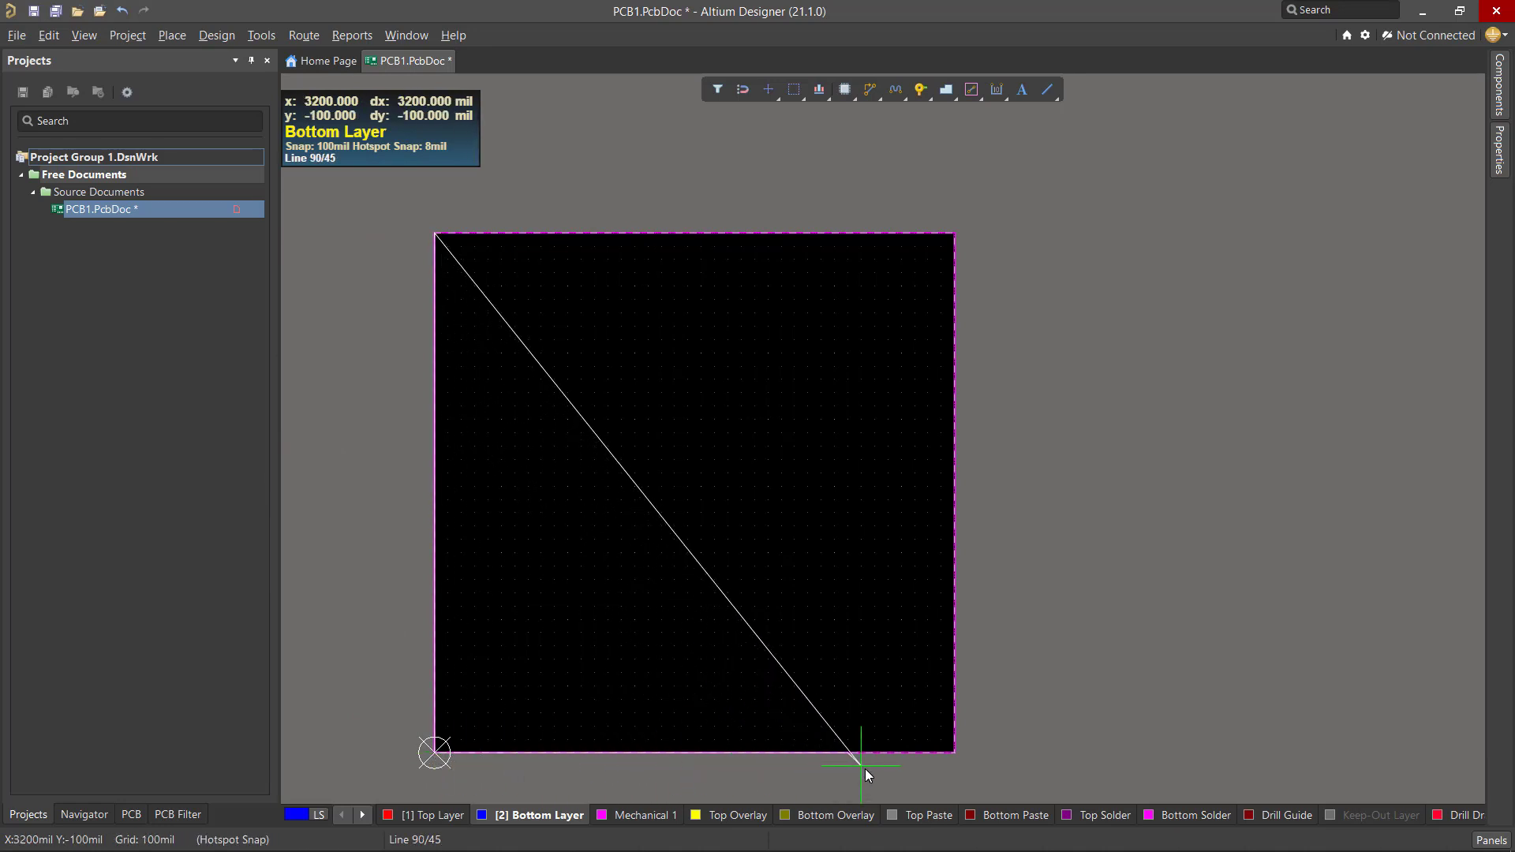
pyautogui.click(959, 747)
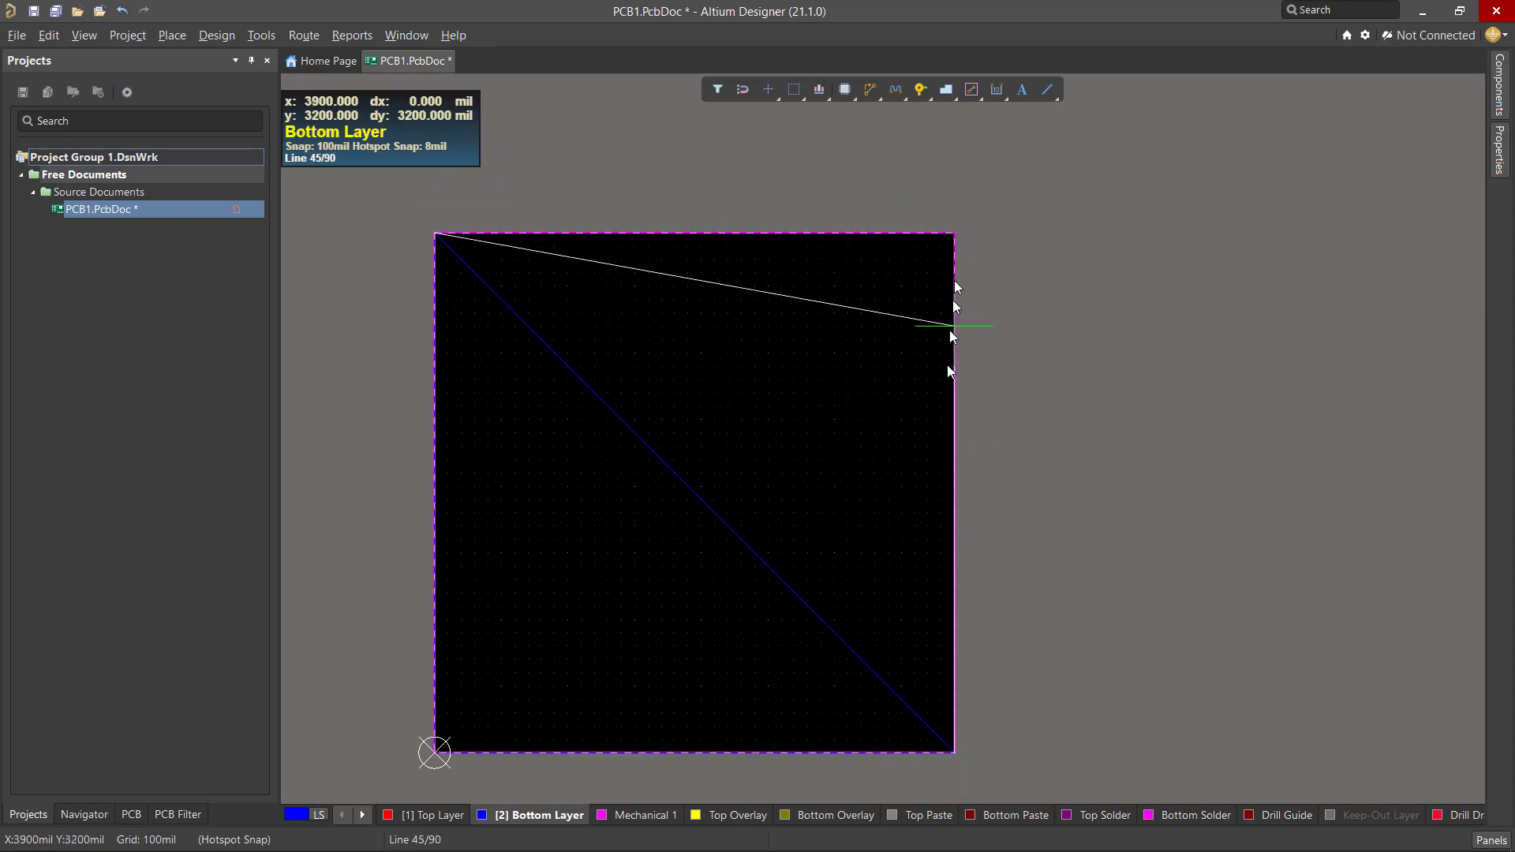
# - Complete the pour as an L shape, notching in from the right edge at y 2000 mil and up to the top edge at x 2100 mil
pyautogui.click(954, 487)
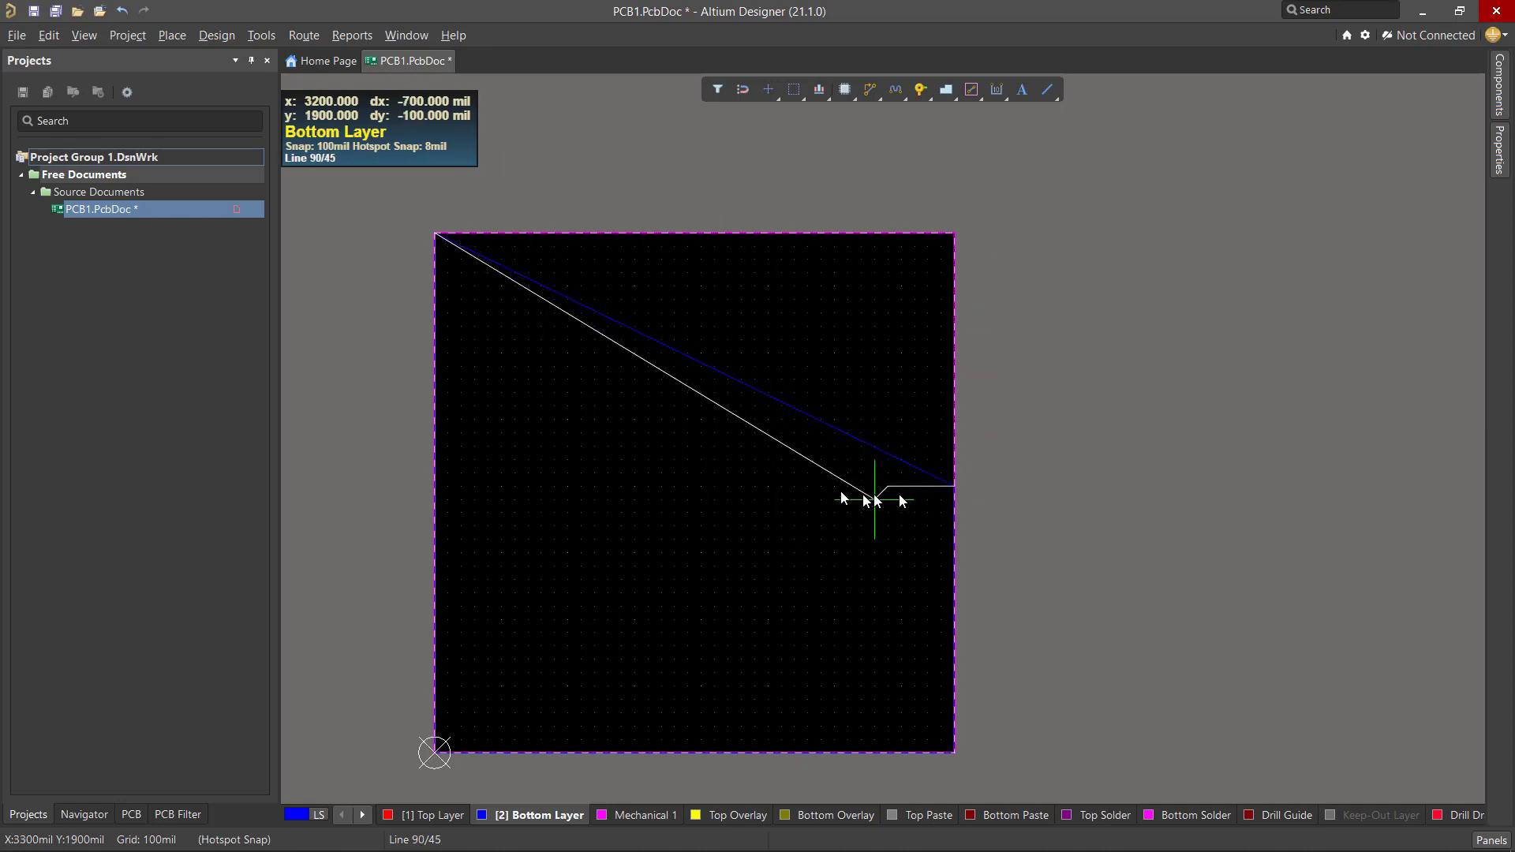
pyautogui.click(727, 474)
pyautogui.press('space')
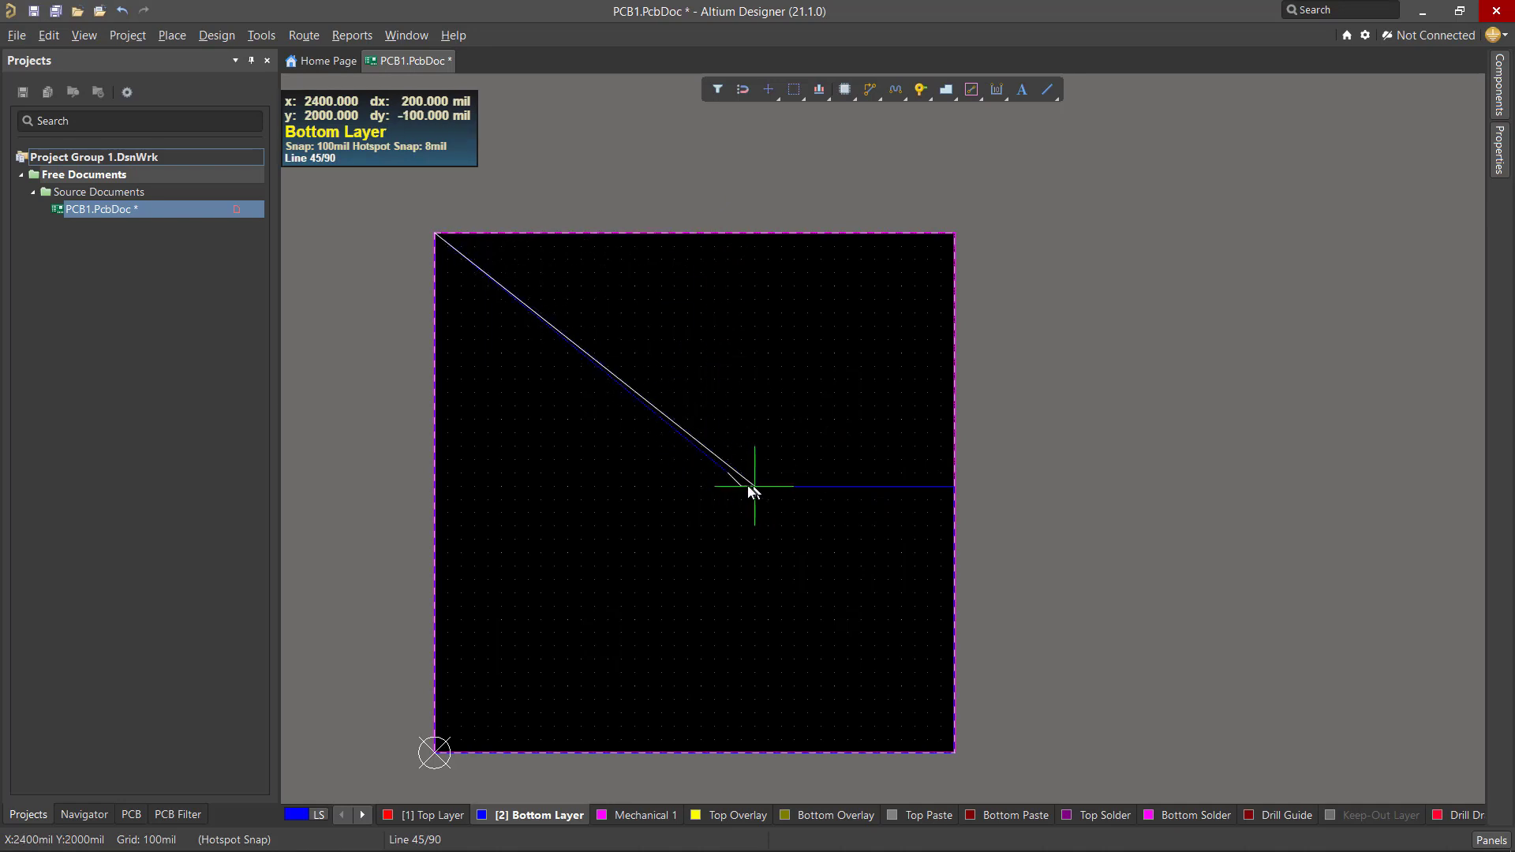
pyautogui.click(714, 234)
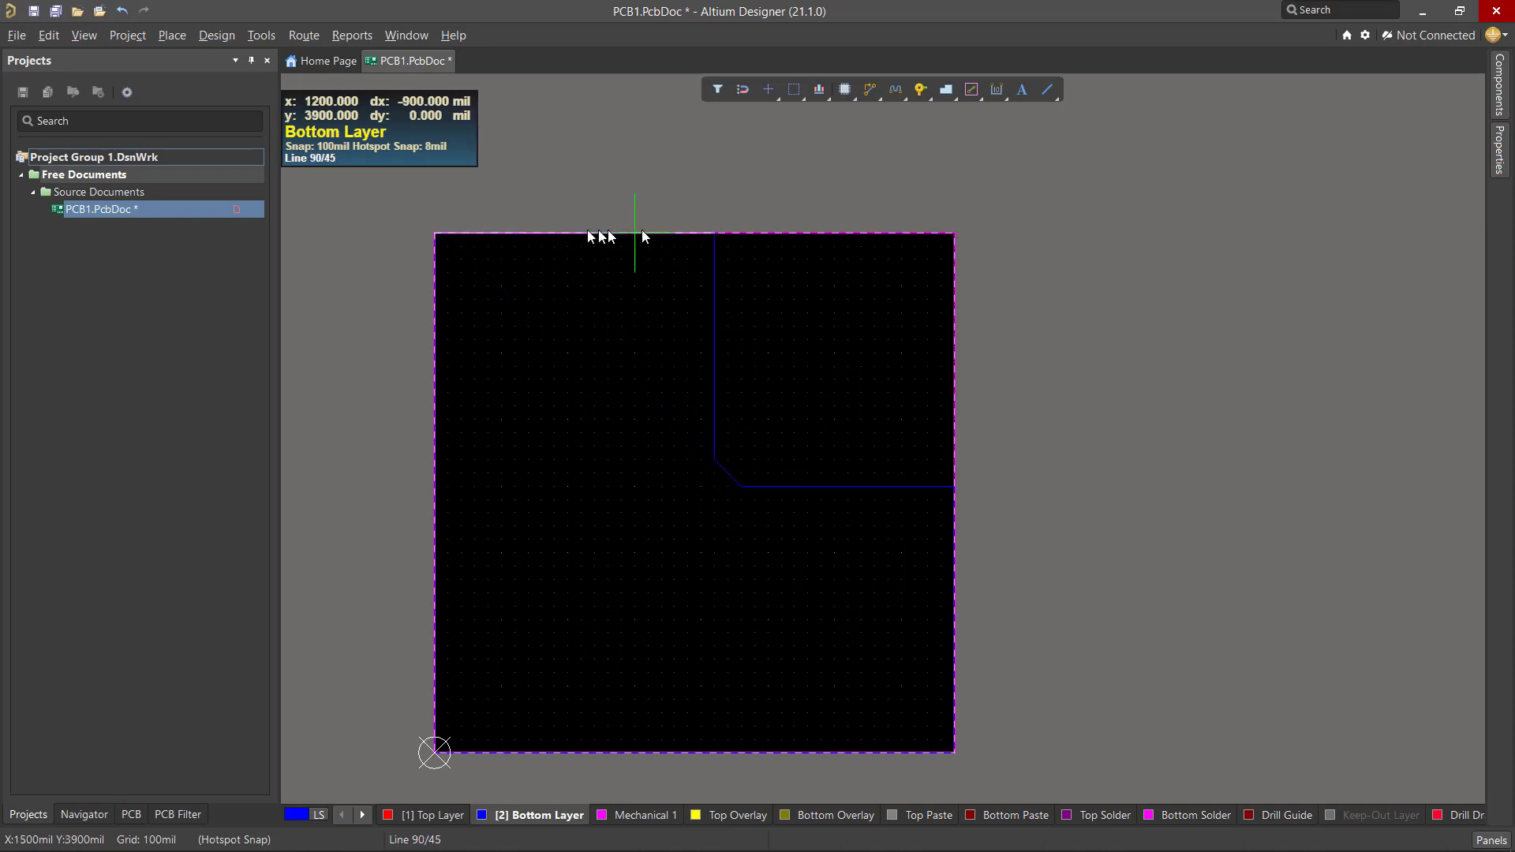
pyautogui.press('space')
pyautogui.click(436, 232)
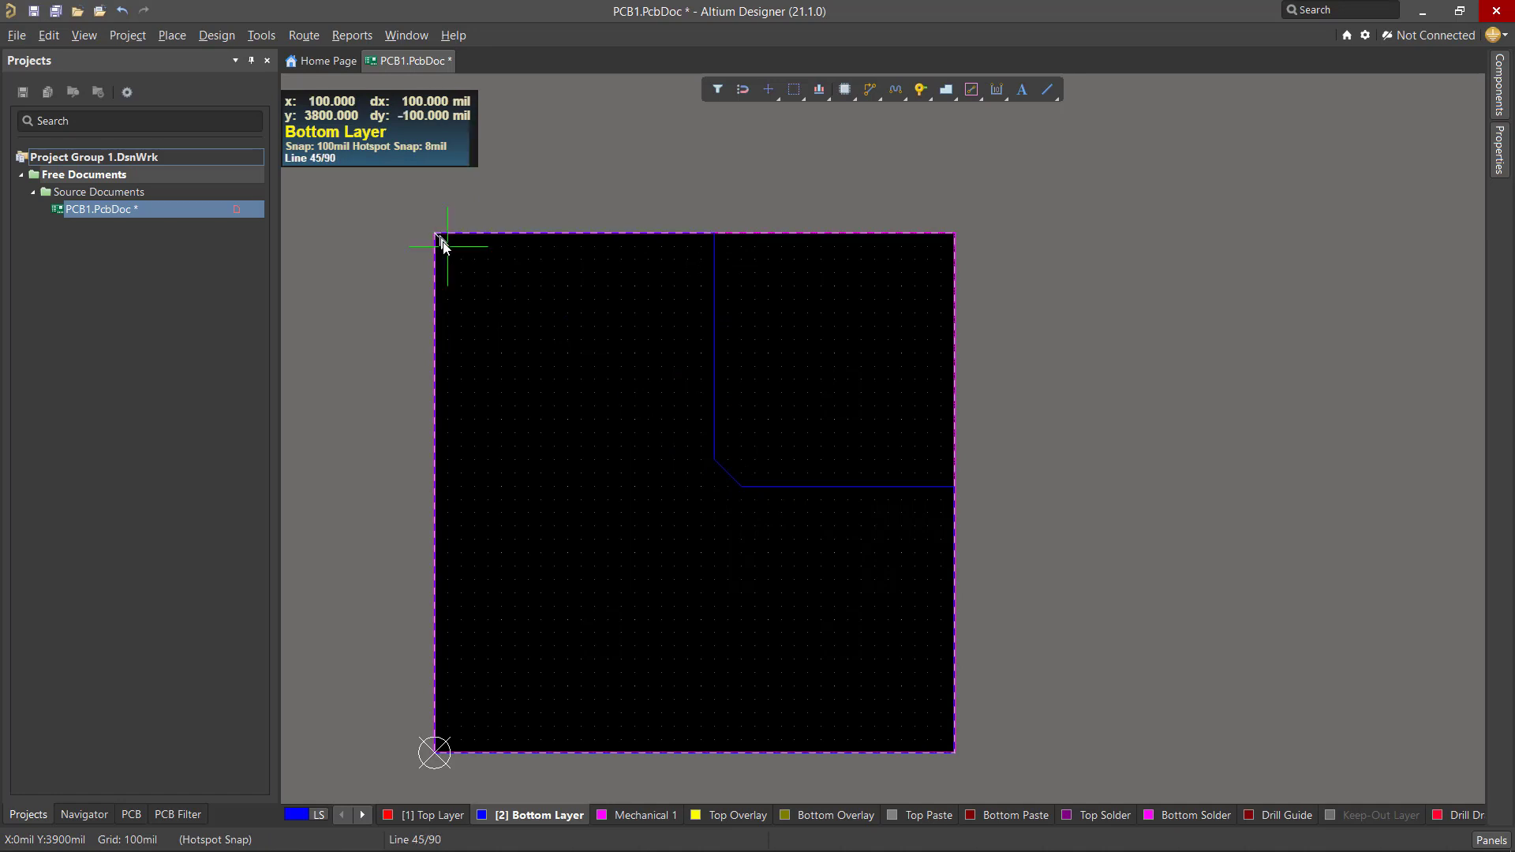
pyautogui.press('space')
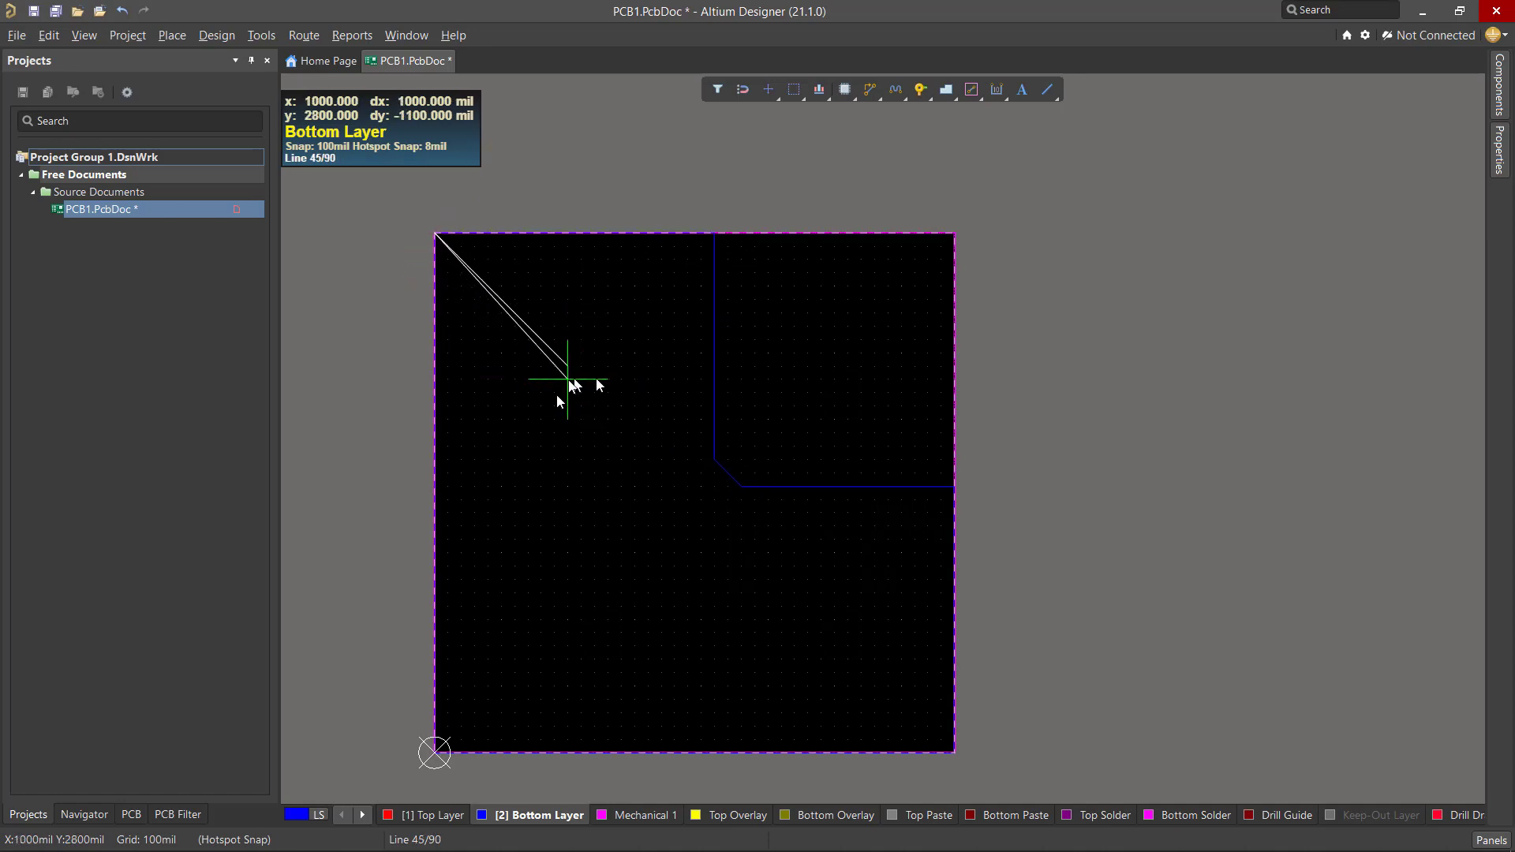
pyautogui.rightClick(562, 420)
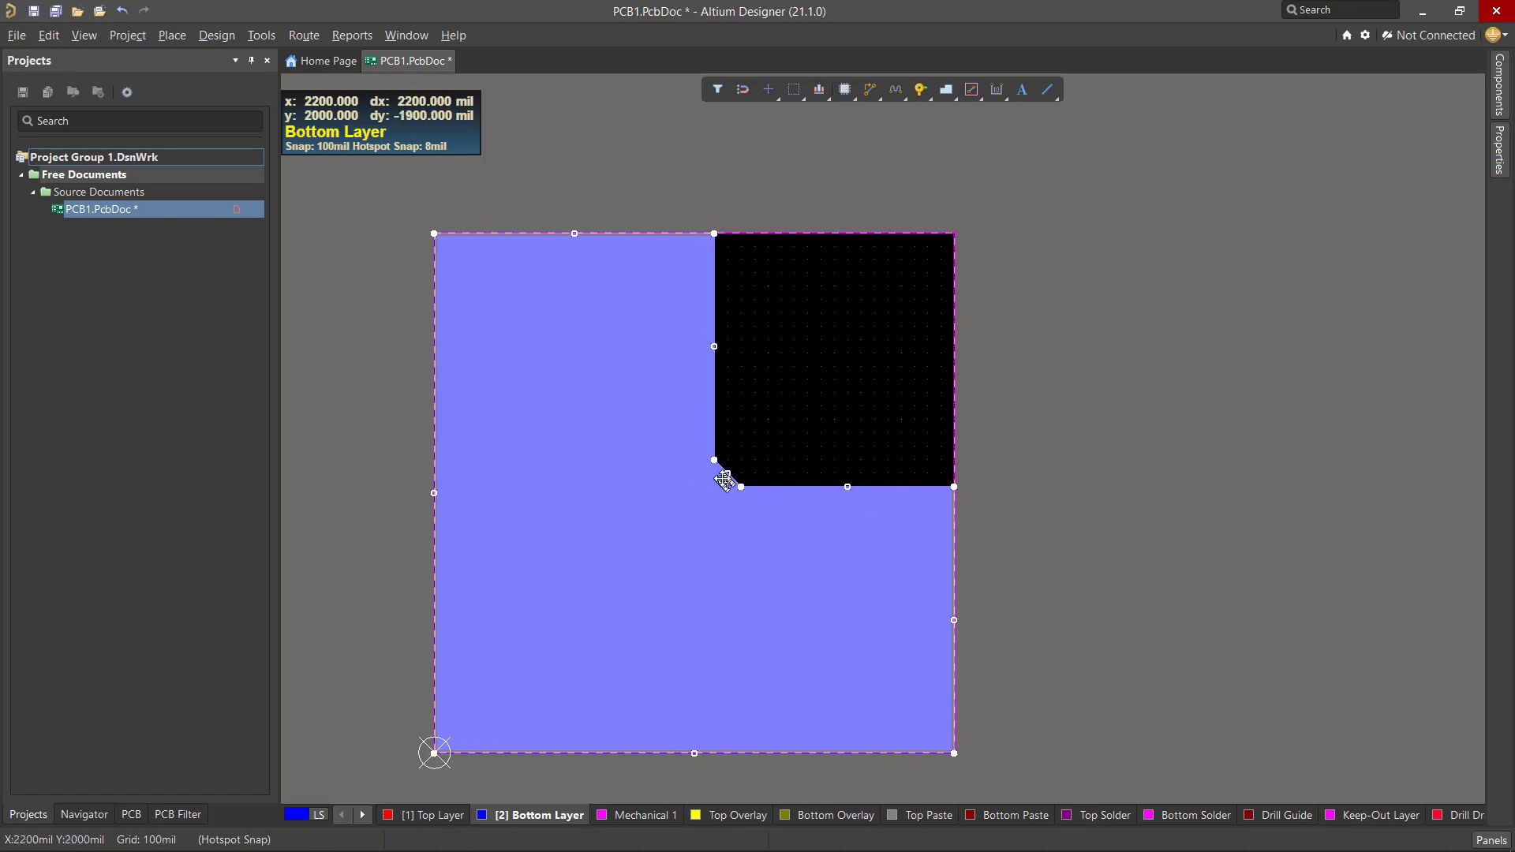
# - Square off the pour's chamfered inner corner and move the notch's vertical edge left to x 1800 mil
pyautogui.click(726, 473)
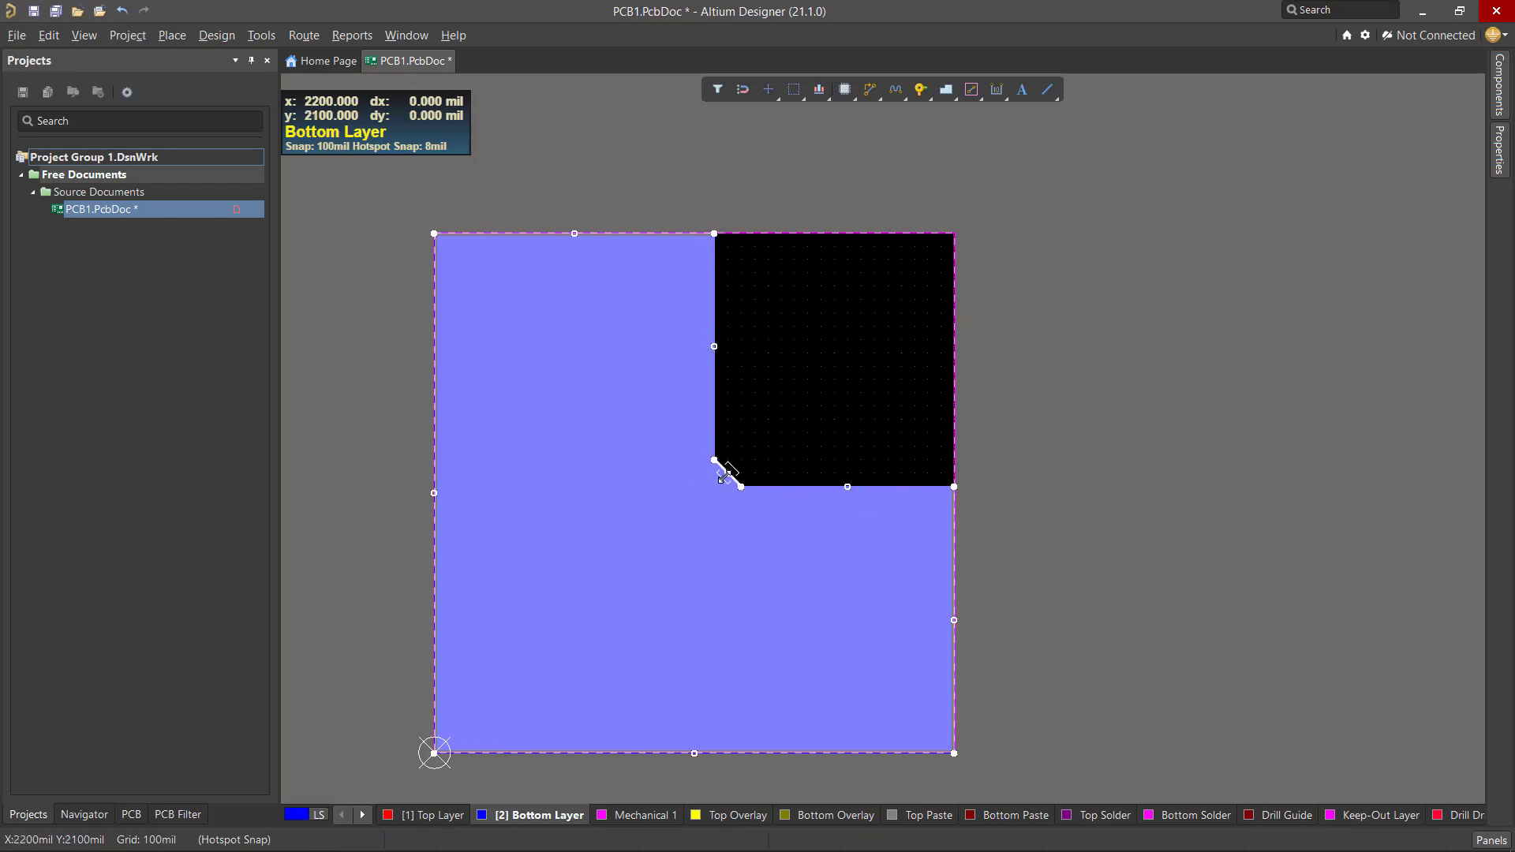
pyautogui.moveTo(724, 473); pyautogui.dragTo(715, 486)
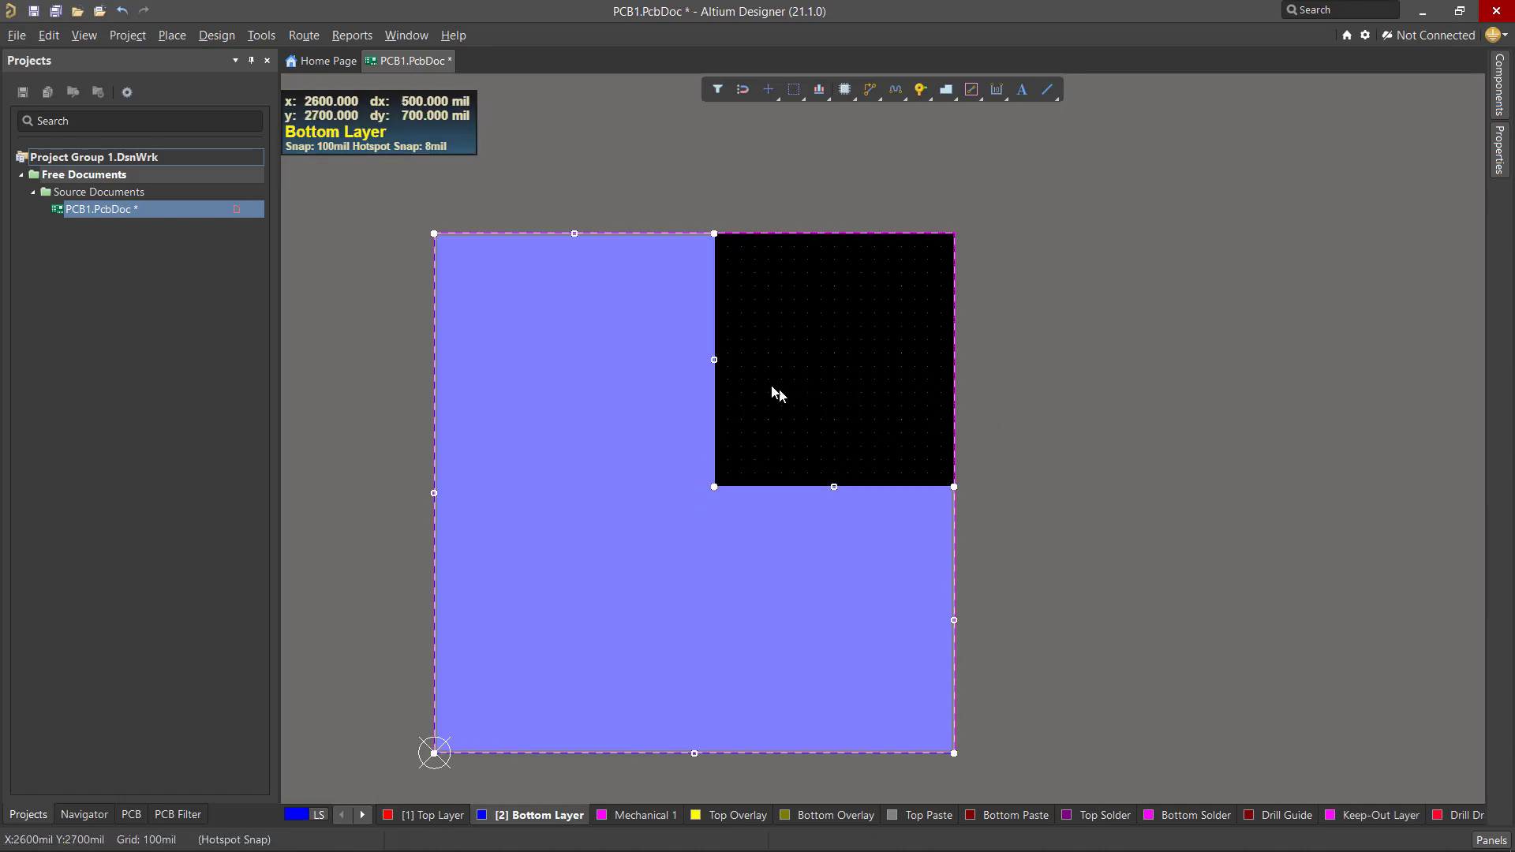
pyautogui.click(715, 360)
pyautogui.moveTo(714, 360); pyautogui.dragTo(673, 362)
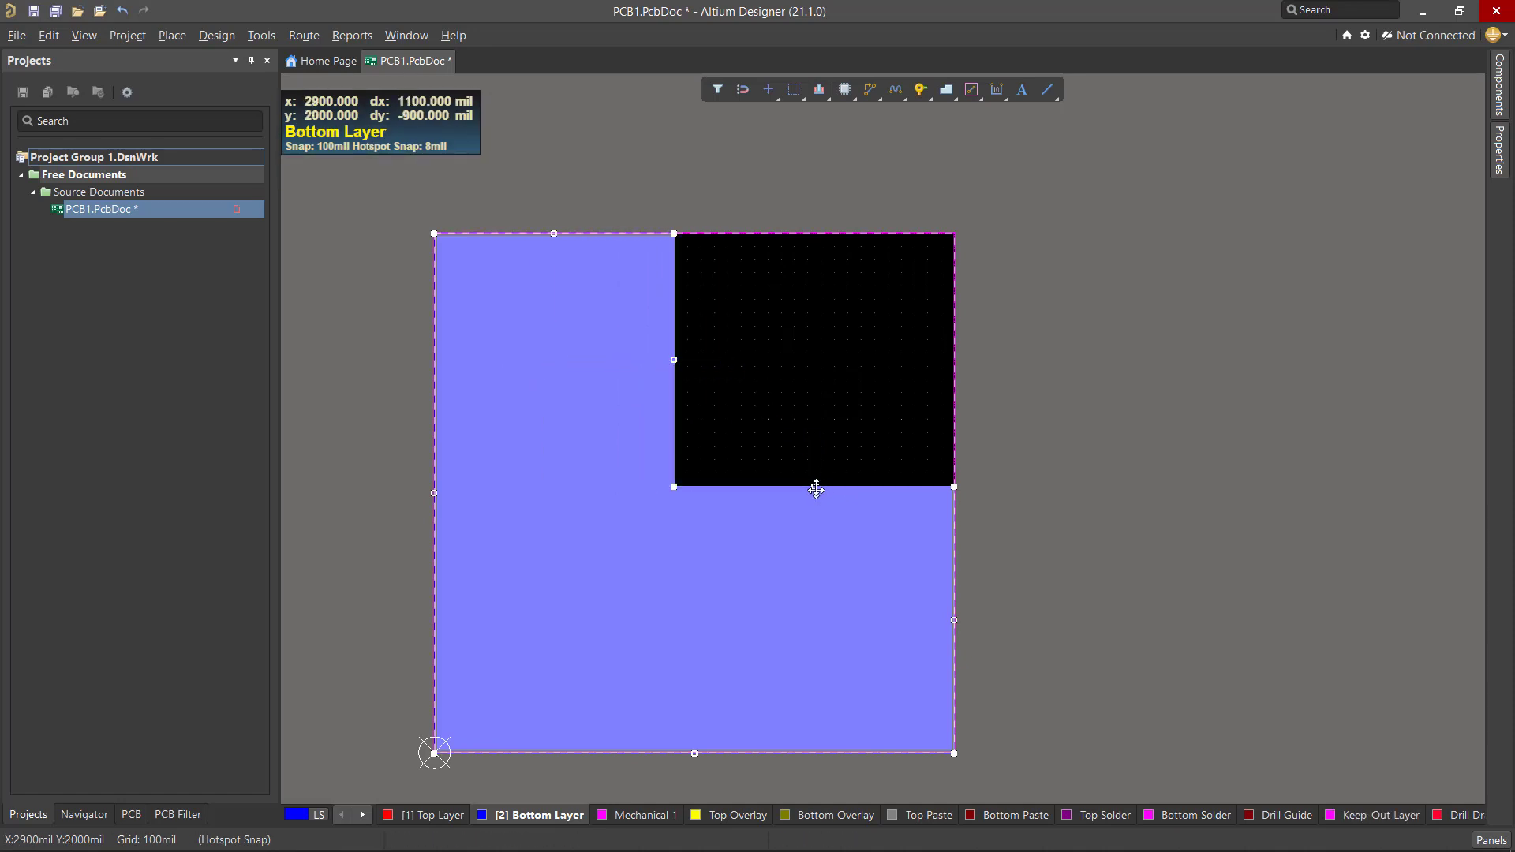
# - Move the notch's horizontal edge of the bottom-layer polygon pour down to y 1600 mil and deselect the pour
pyautogui.moveTo(814, 486); pyautogui.dragTo(825, 540)
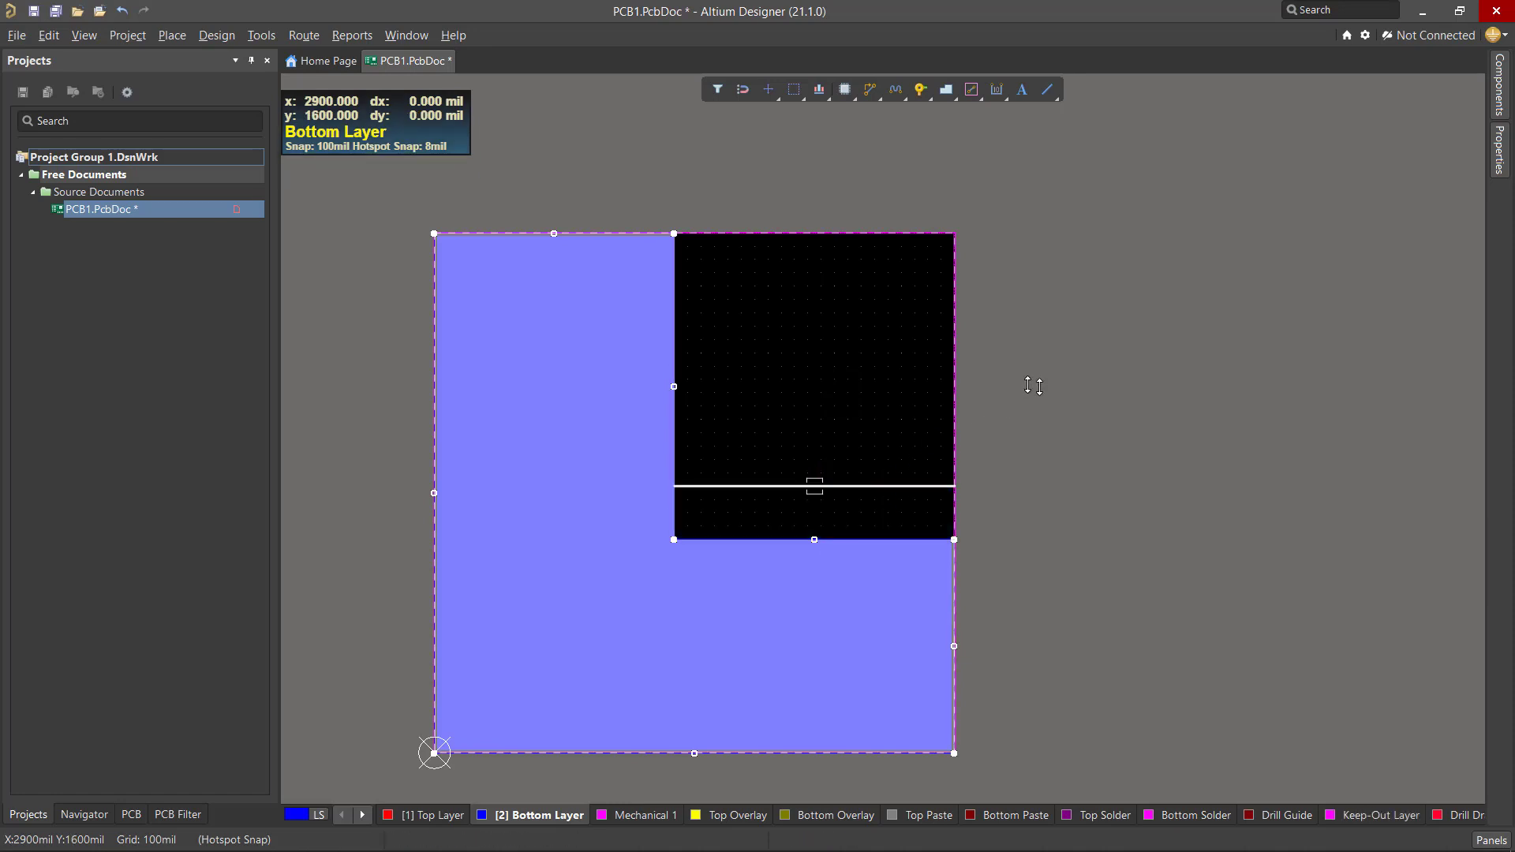
pyautogui.click(1090, 405)
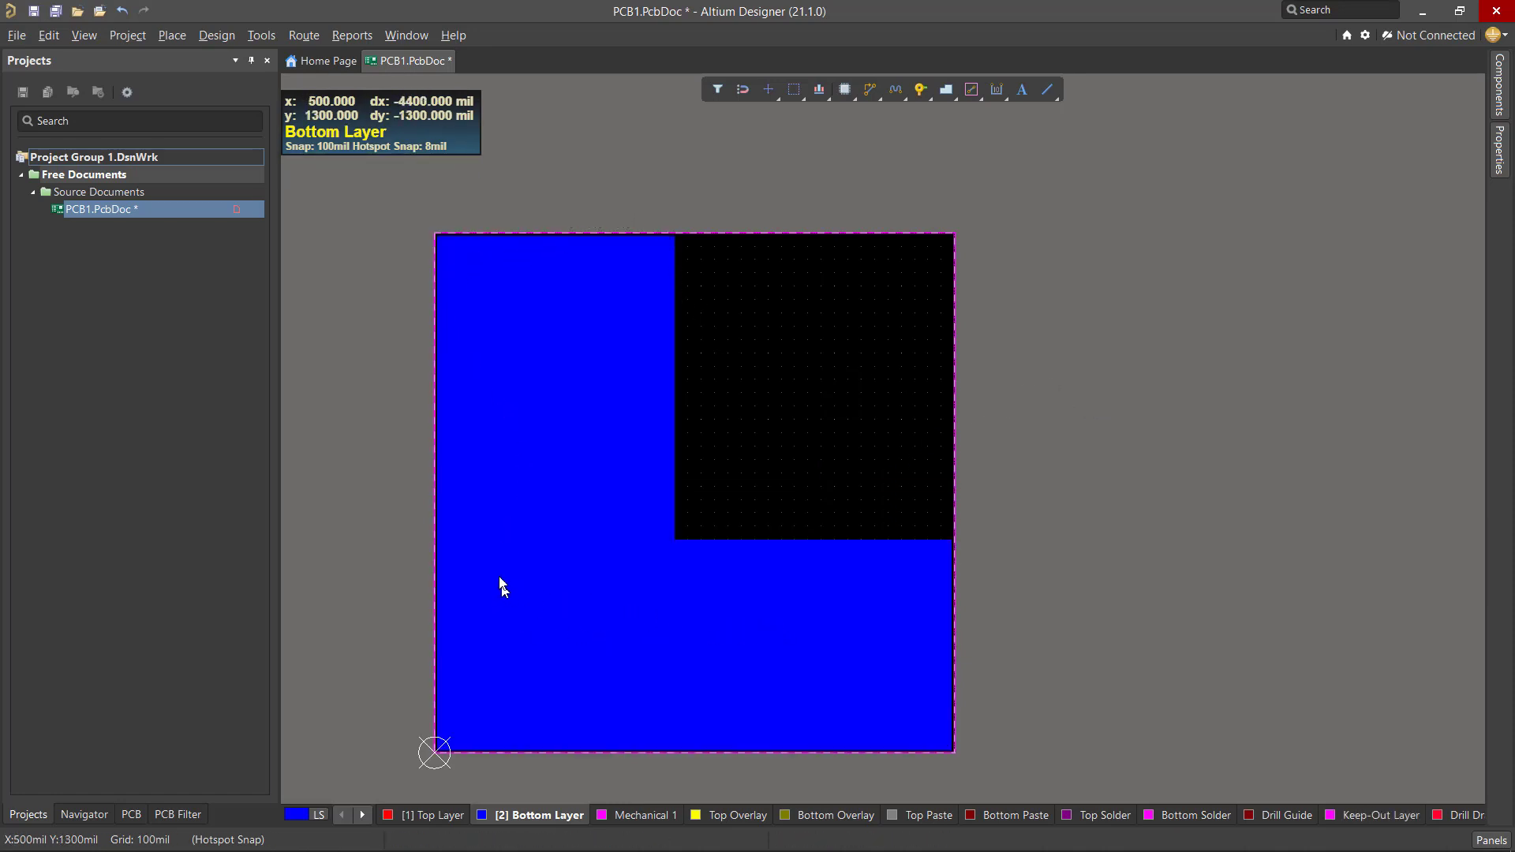
# - Open the L-shaped polygon pour's properties and check which nets are available for it, leaving the net unassigned
pyautogui.click(530, 442)
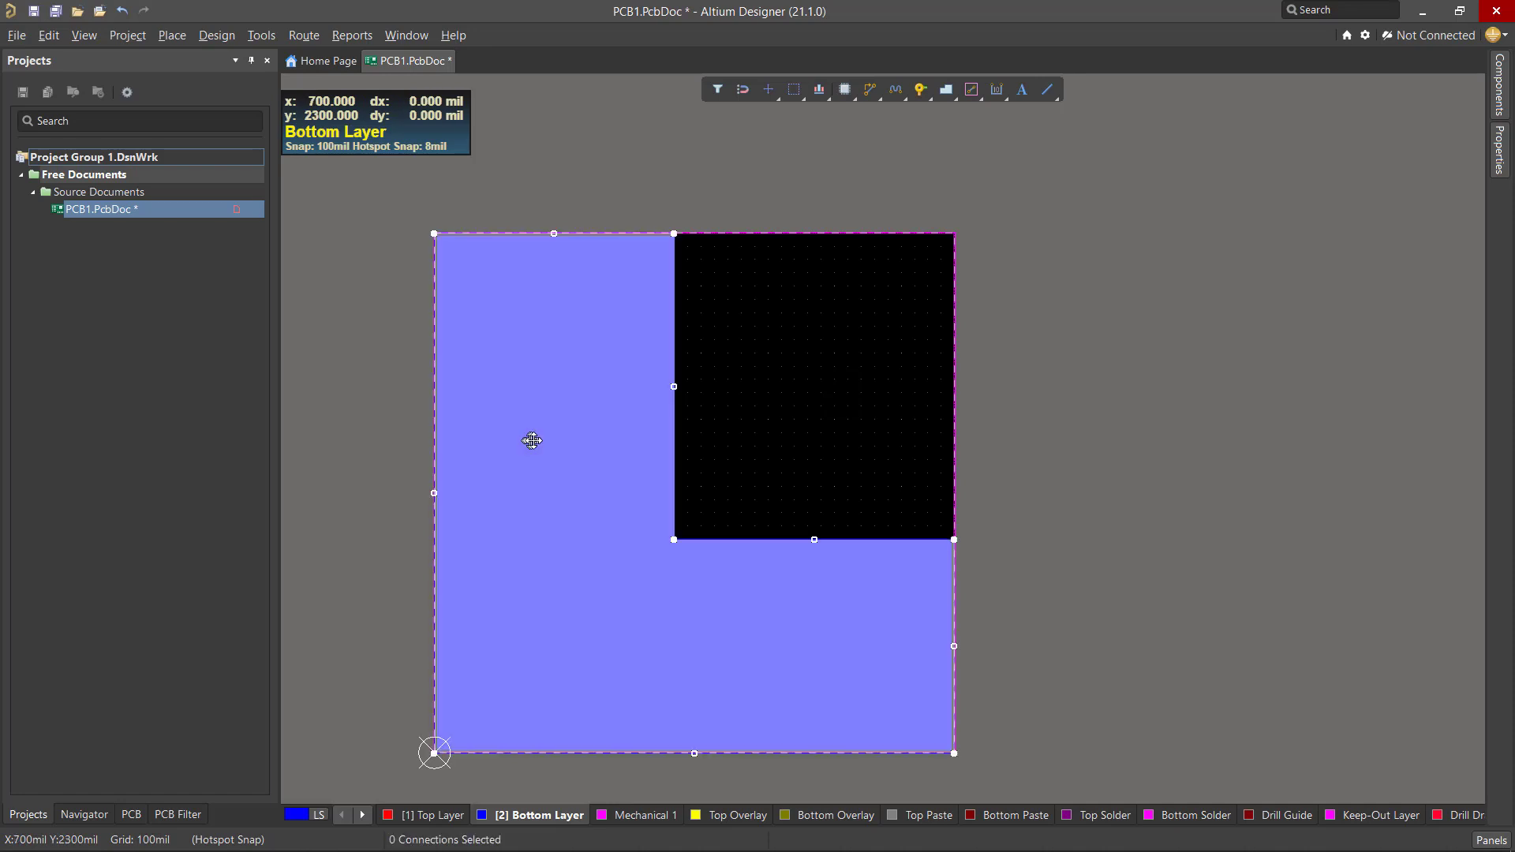
pyautogui.doubleClick(440, 494)
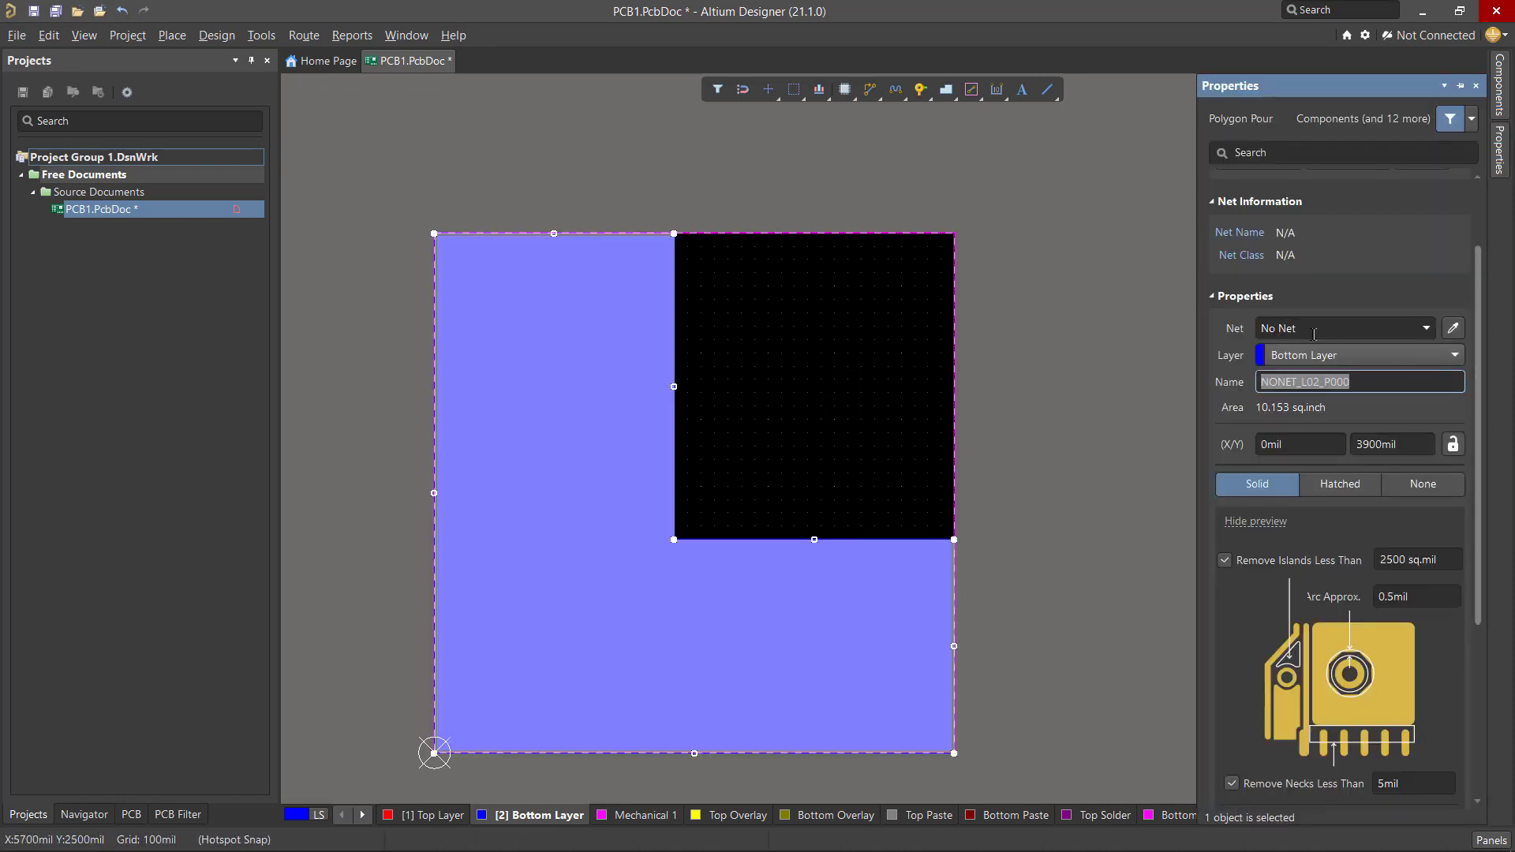
pyautogui.click(1427, 328)
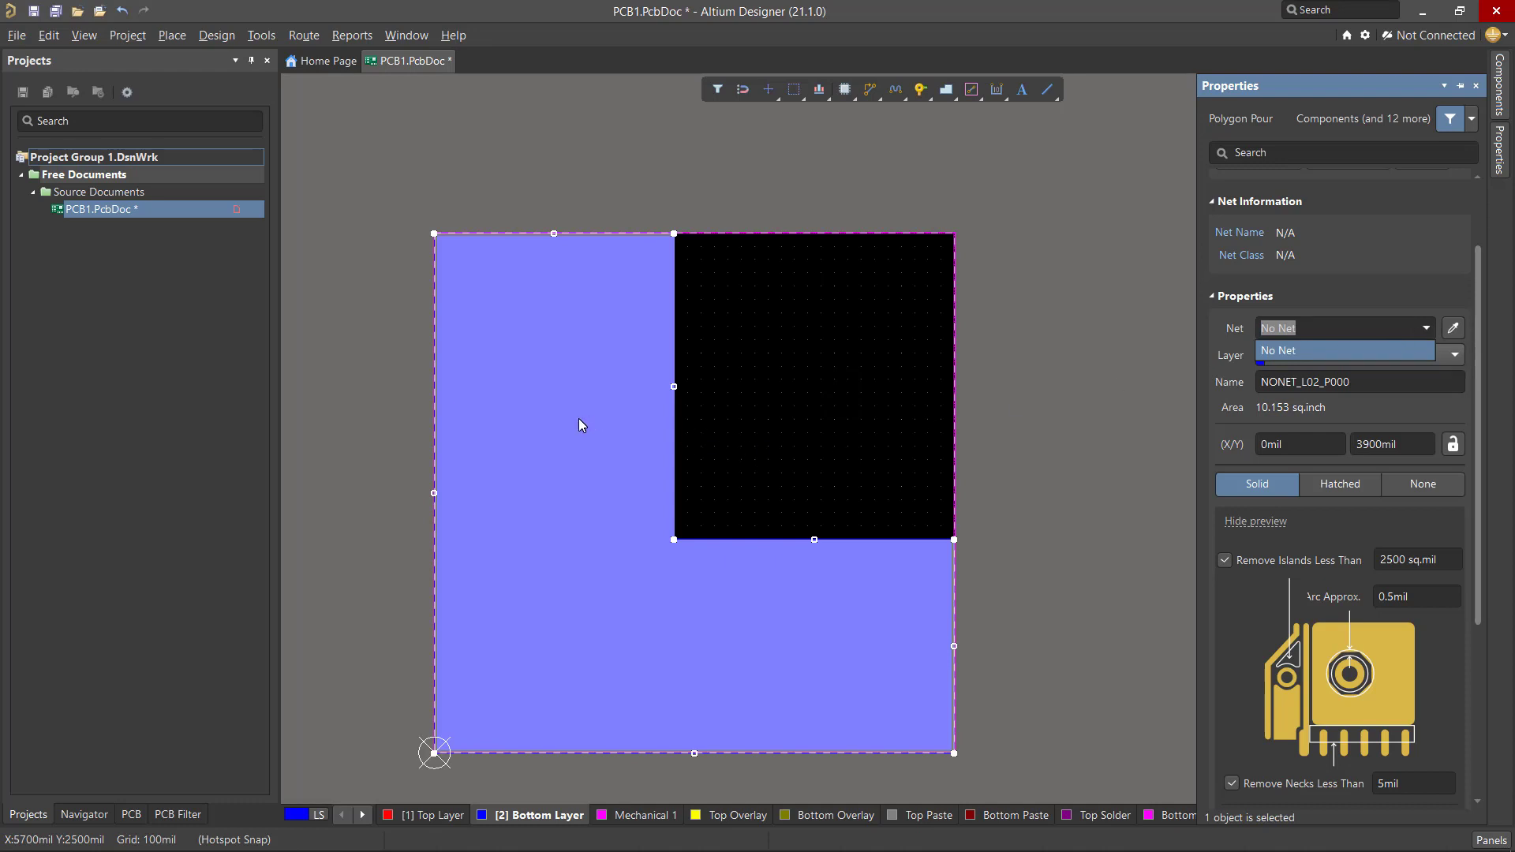
pyautogui.click(378, 324)
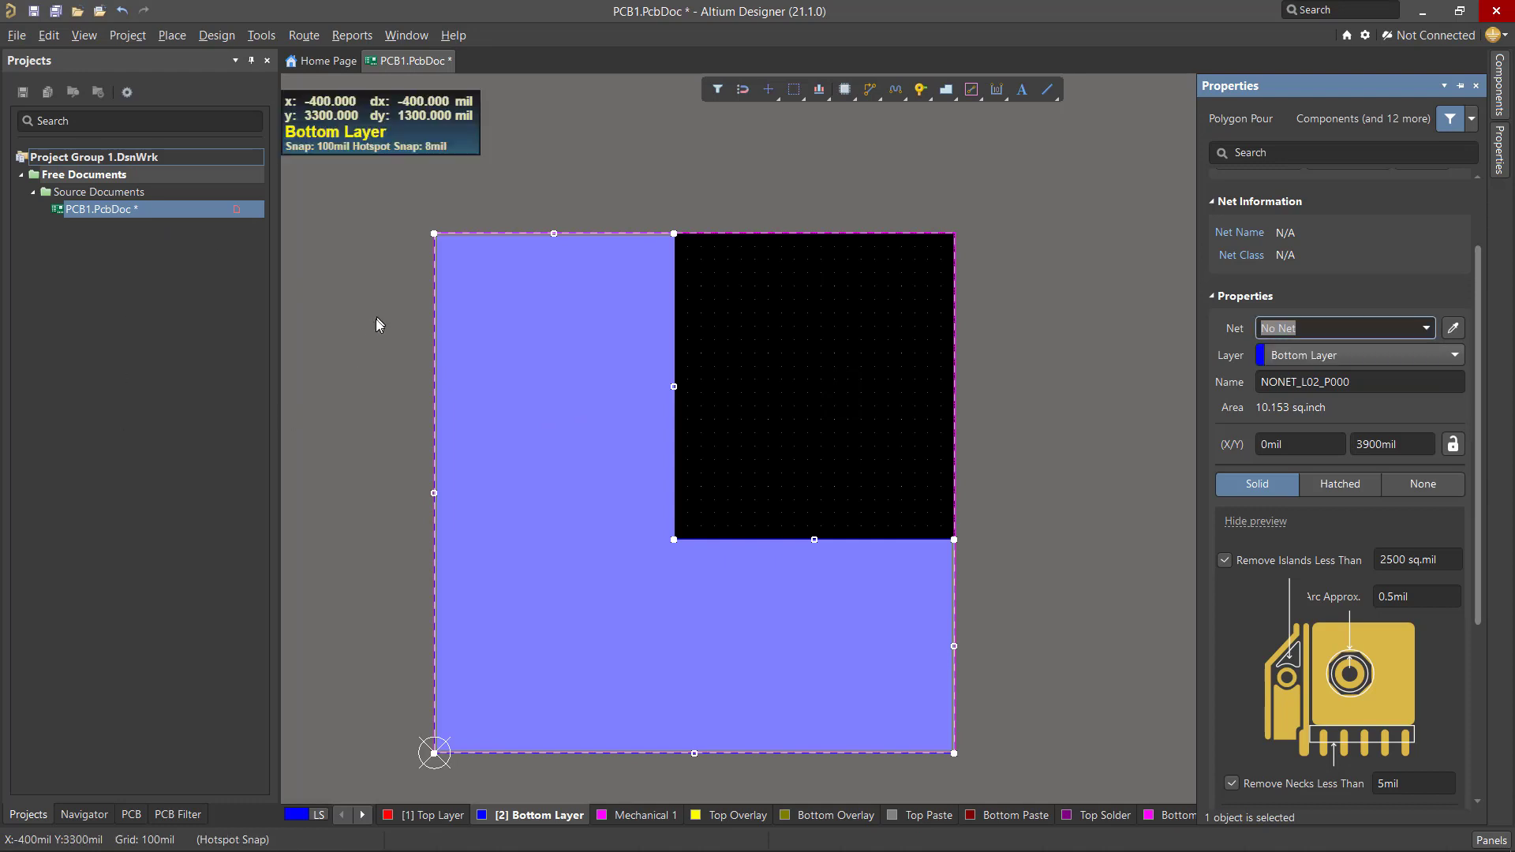
pyautogui.click(1053, 347)
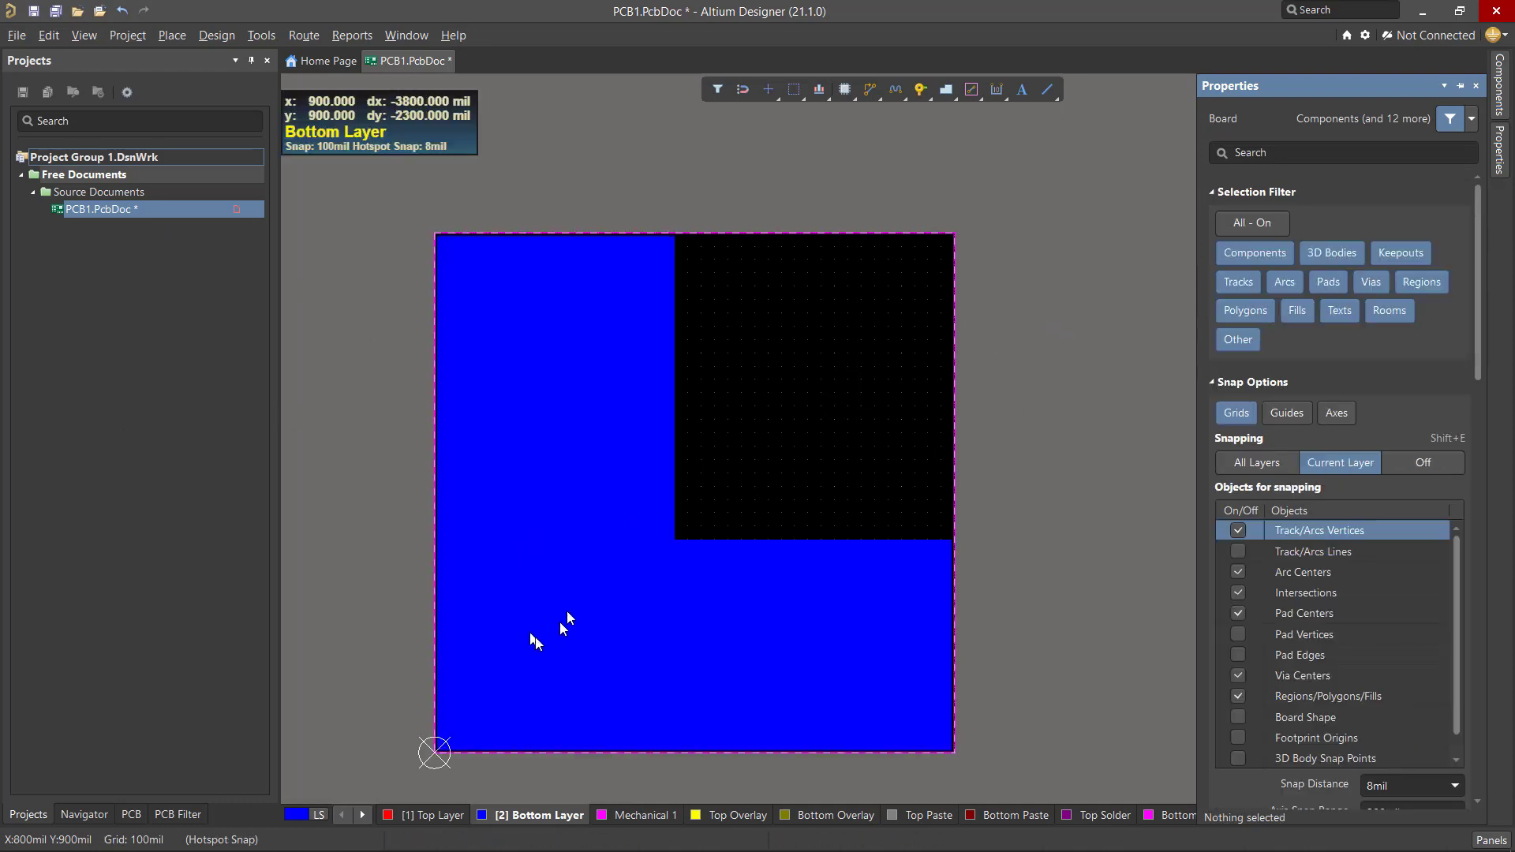